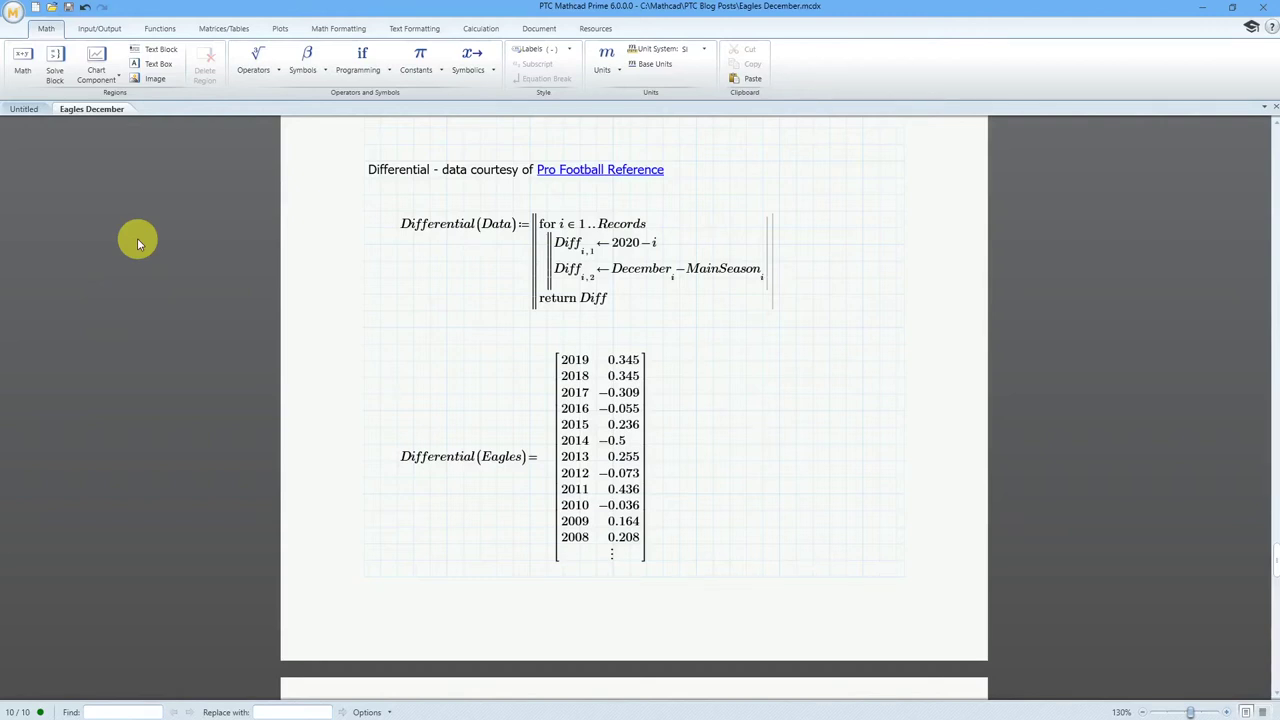
# Zoom the worksheet in slightly and scroll past the Differential(Eagles) matrix to the blank page.
pyautogui.click(1228, 712)
pyautogui.scroll(-2, 1030, 505)
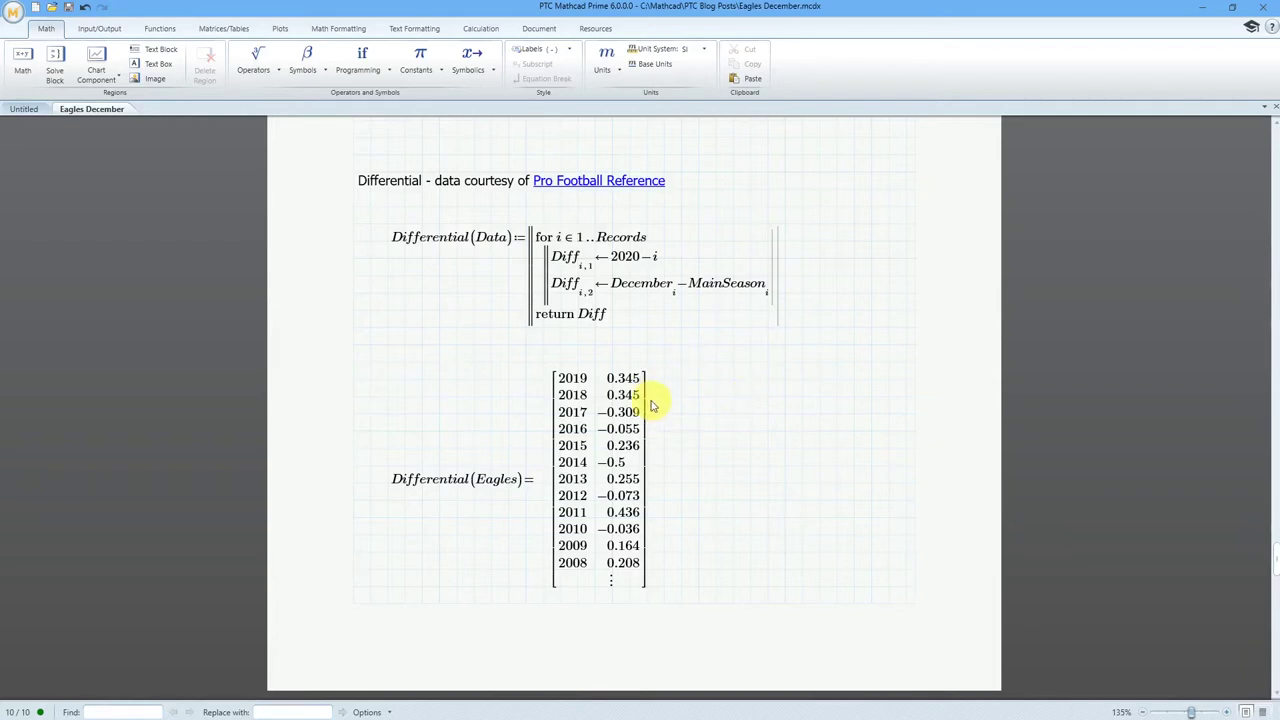
pyautogui.scroll(-8, 660, 387)
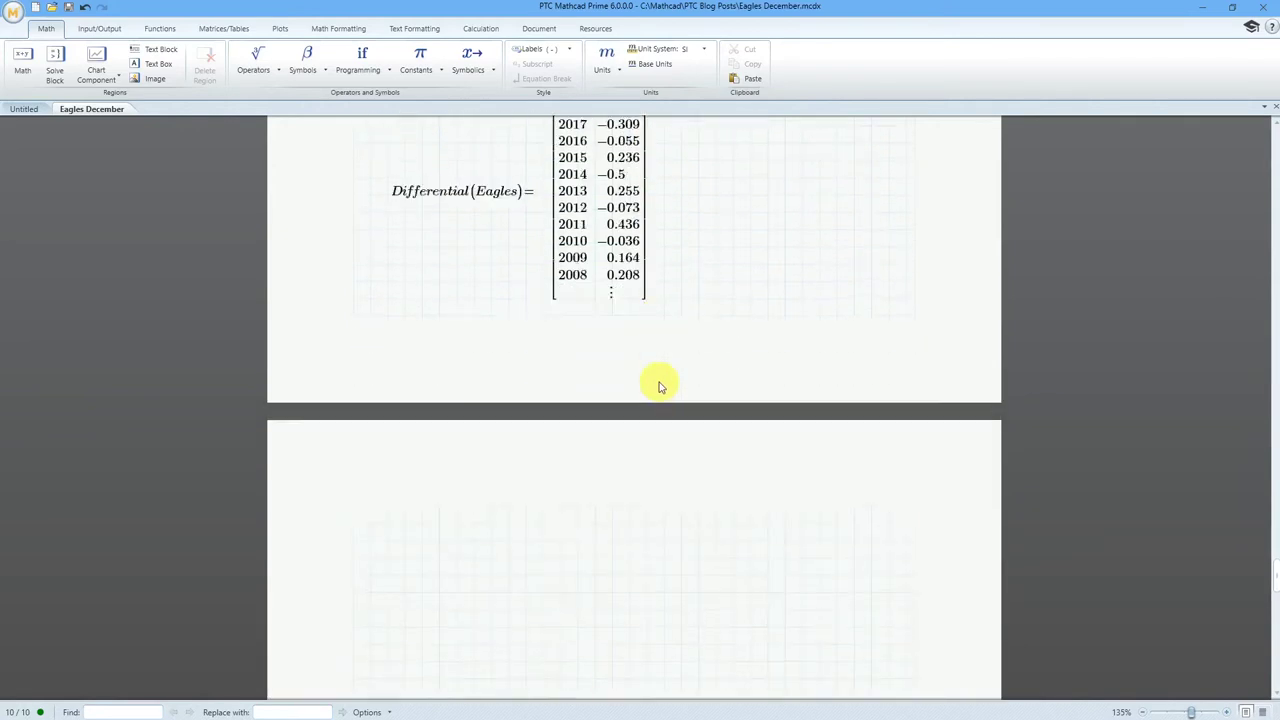
# Insert a chart component on the blank page and drag its corner to enlarge the plot.
pyautogui.click(371, 413)
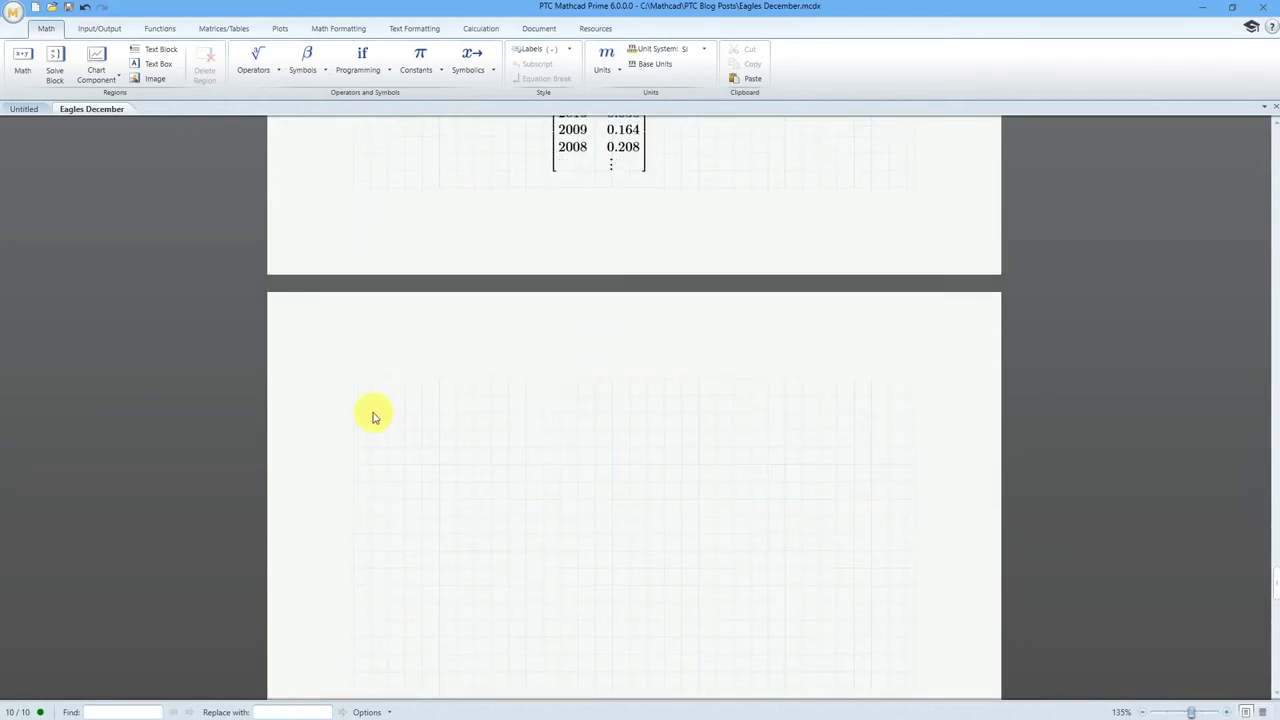
pyautogui.scroll(-3, 452, 457)
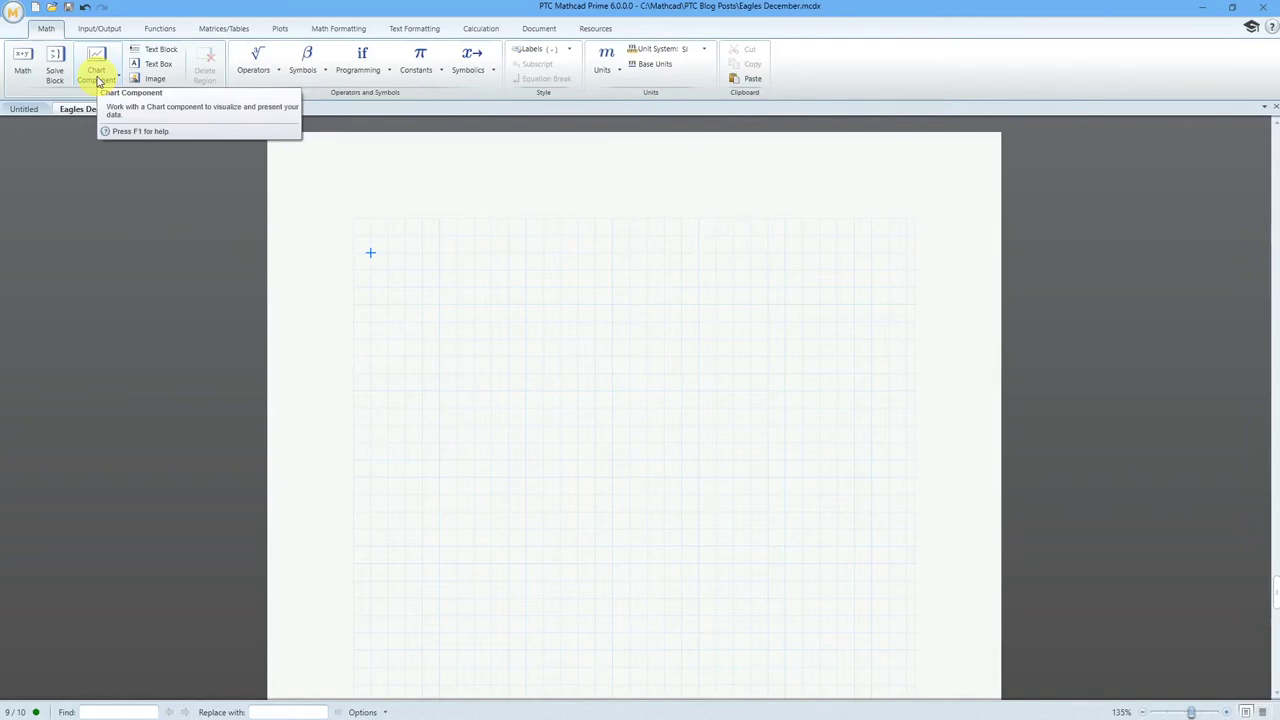
pyautogui.click(96, 72)
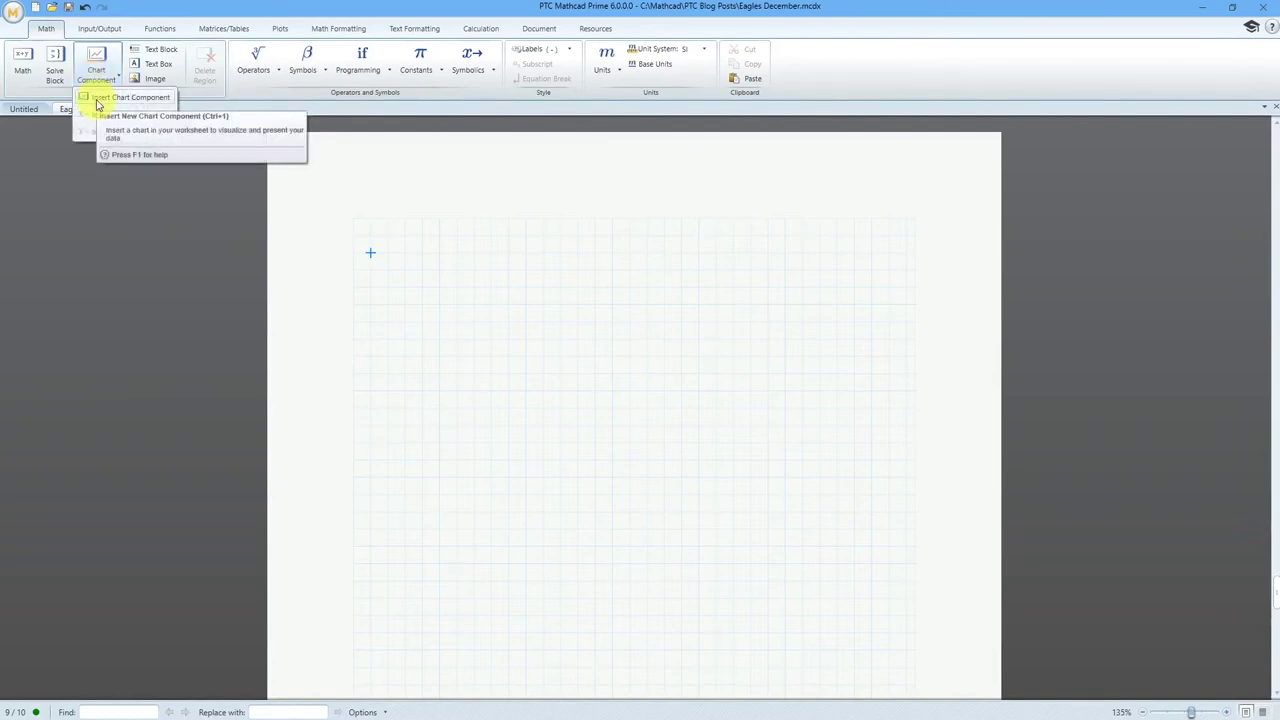
pyautogui.click(130, 97)
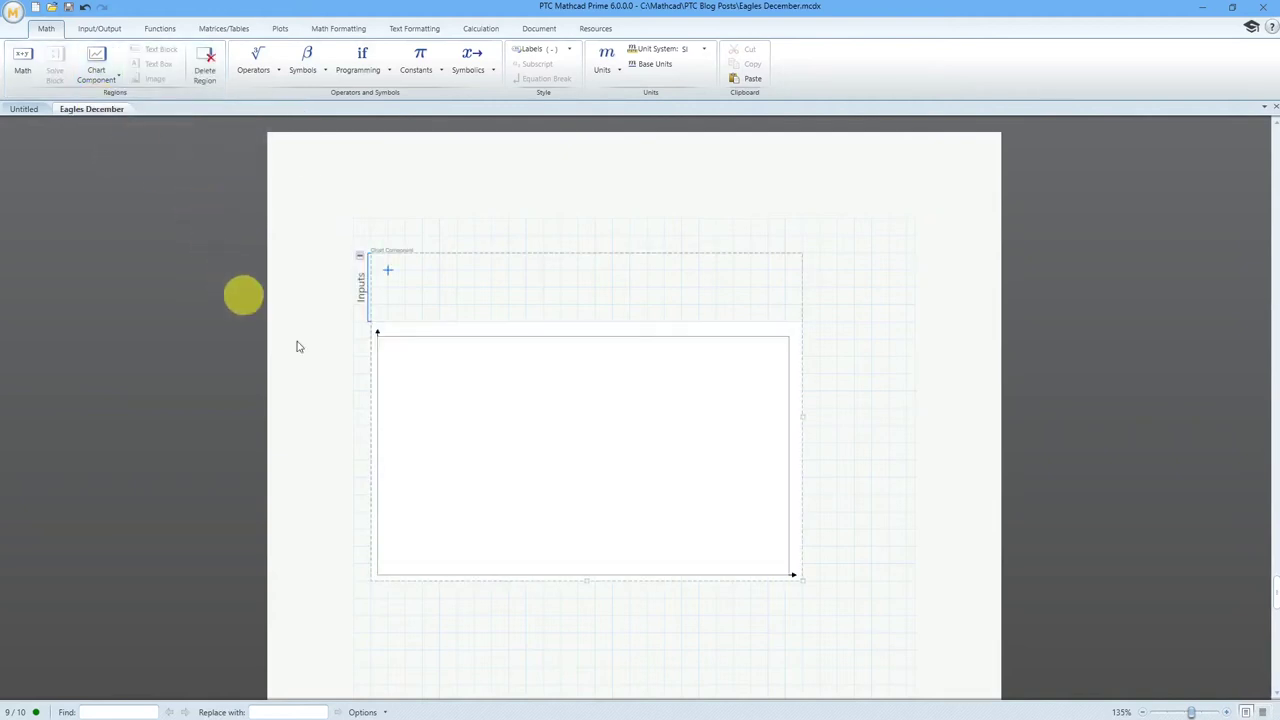
pyautogui.moveTo(797, 578); pyautogui.dragTo(900, 630)
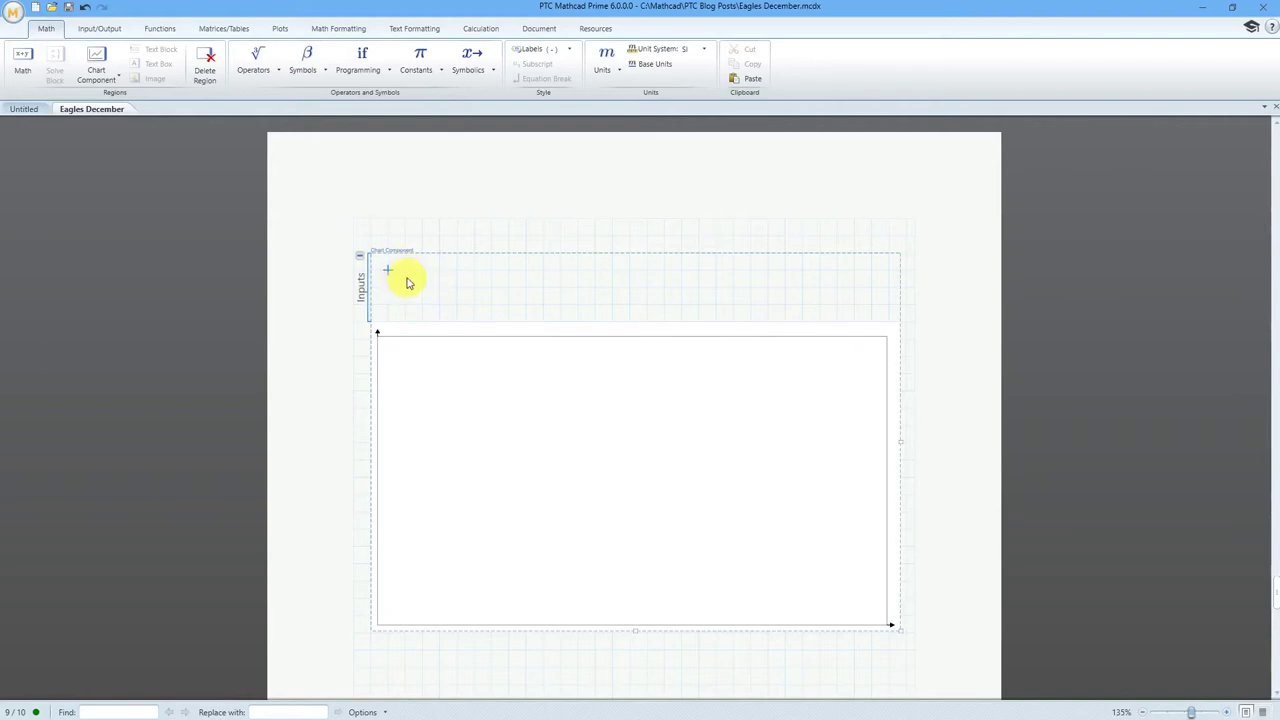
# Add an X-axis expression X1 as column 1 of Differential(Eagles), nudging the region slightly down.
pyautogui.rightClick(396, 277)
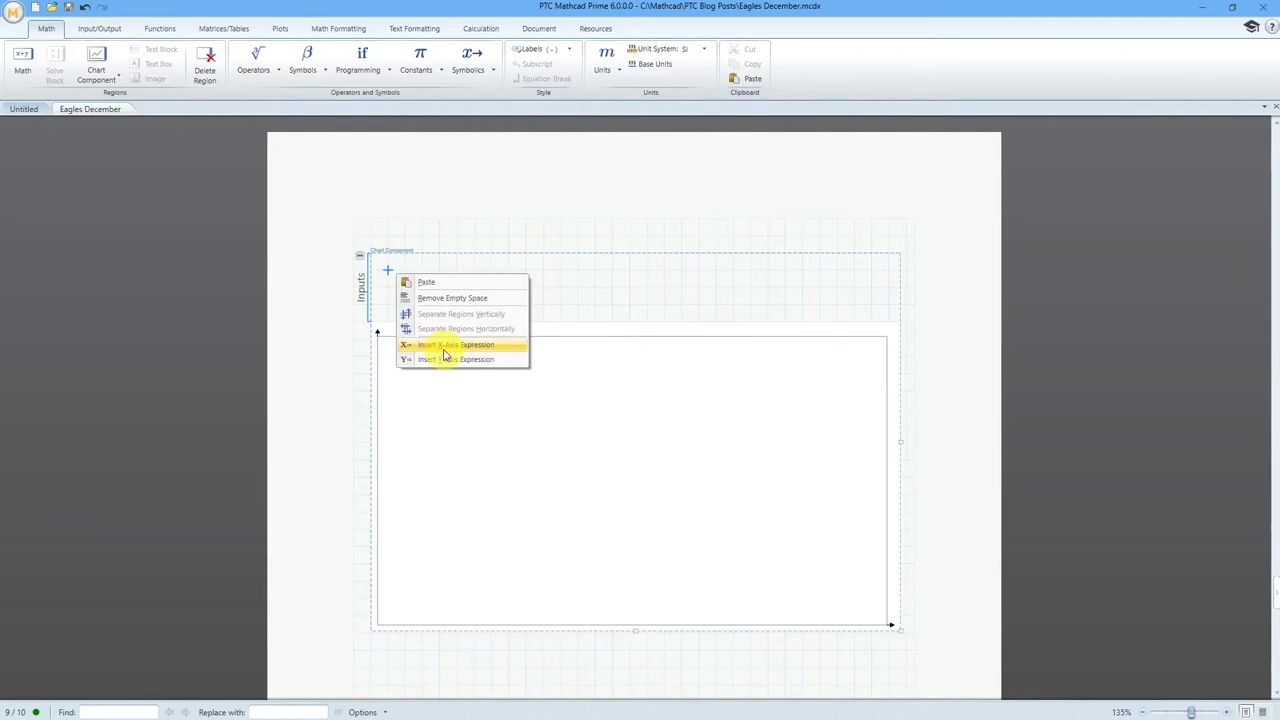
pyautogui.click(114, 76)
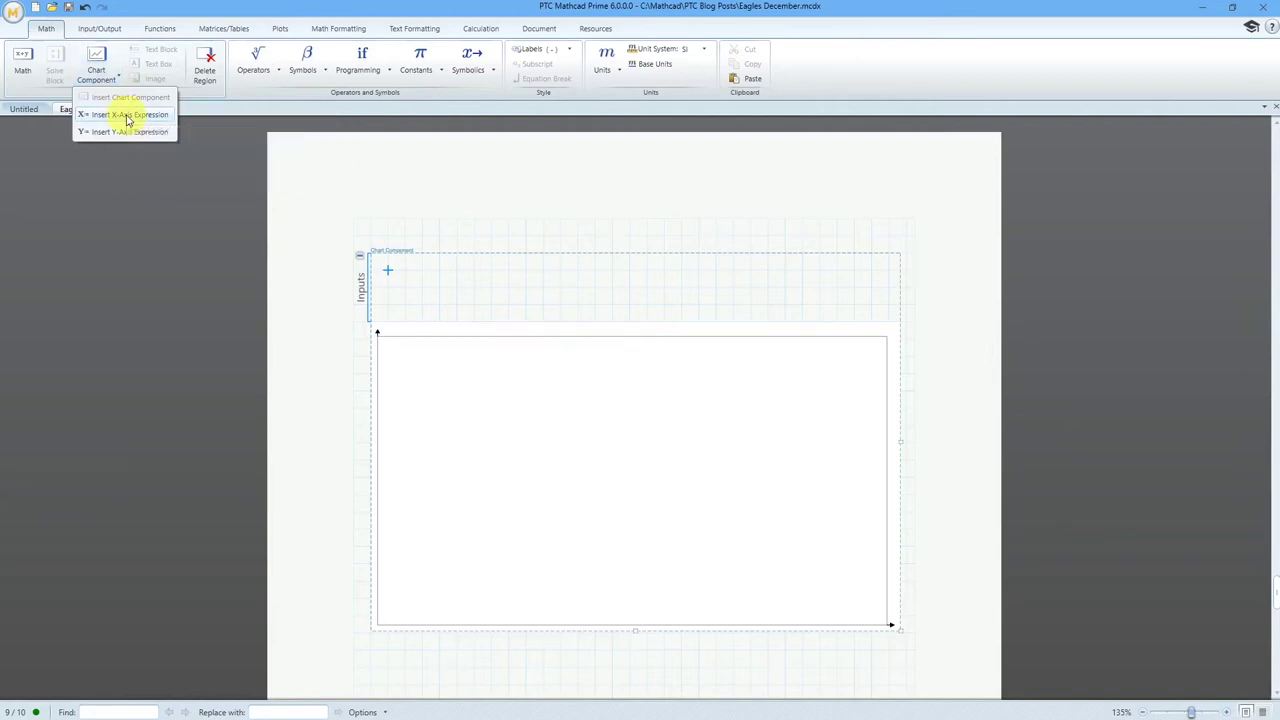
pyautogui.click(127, 117)
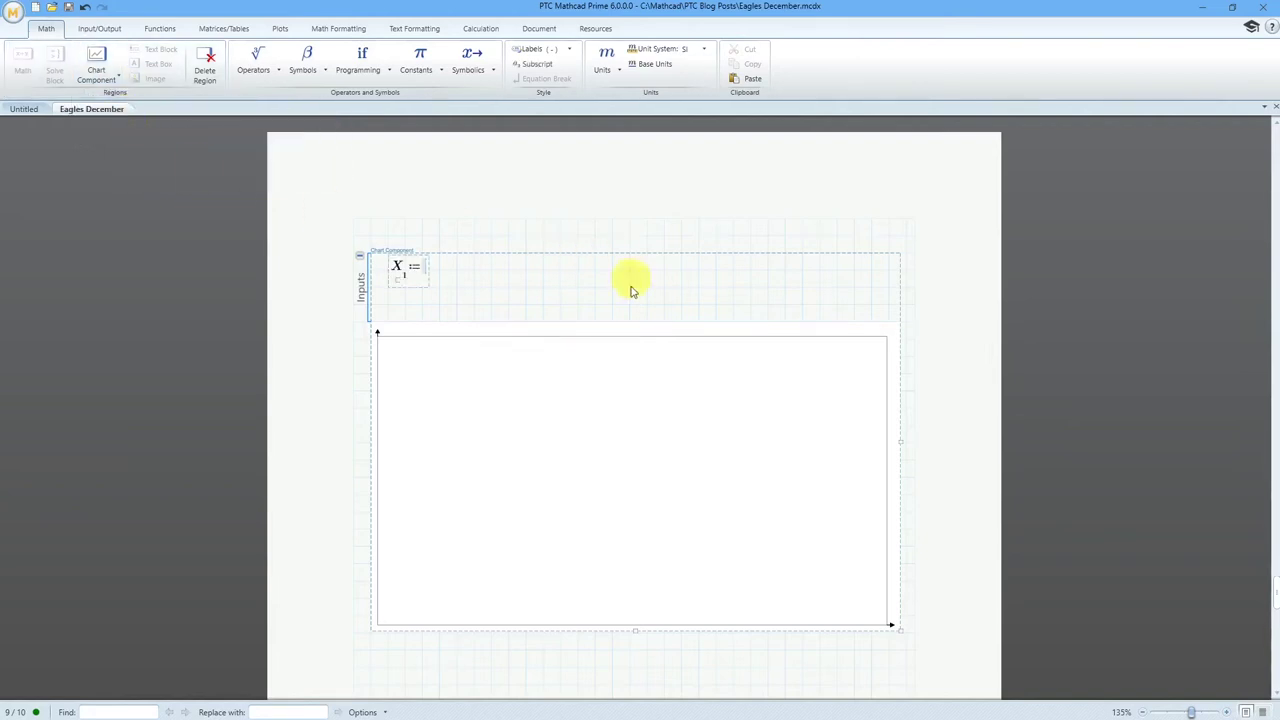
pyautogui.scroll(2, 635, 295)
pyautogui.scroll(2, 645, 316)
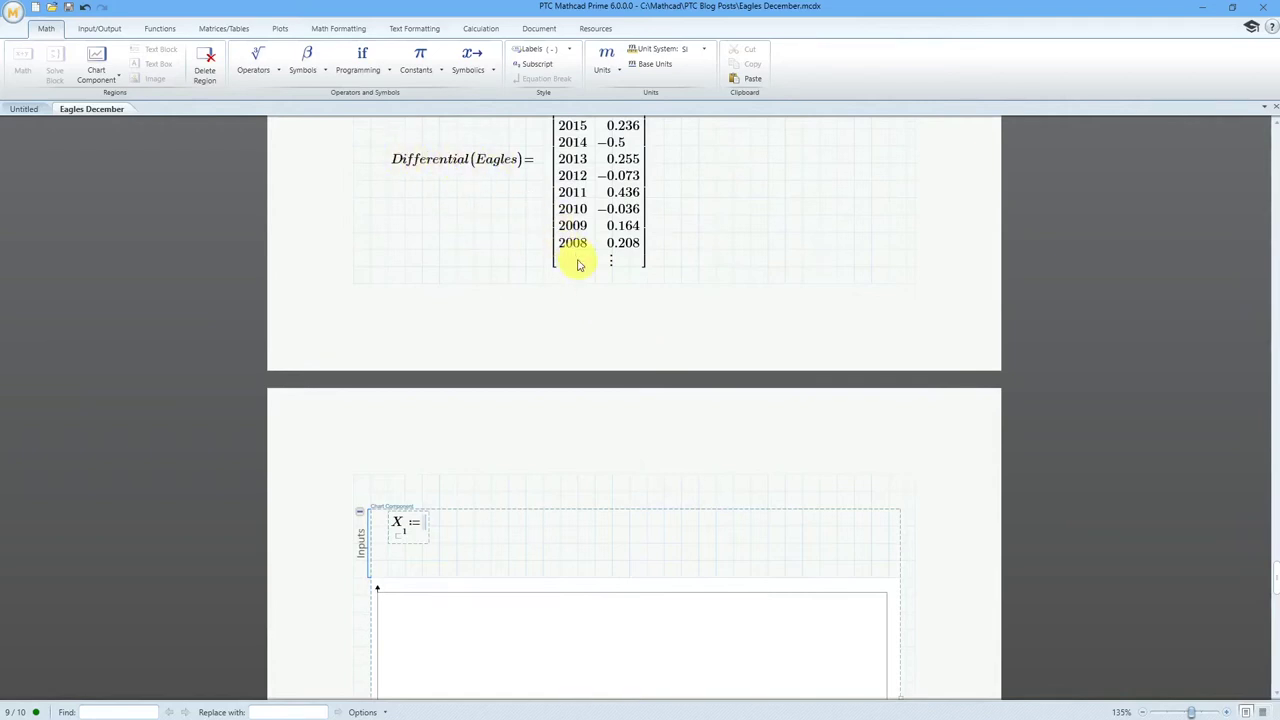
pyautogui.write('Differenti')
pyautogui.write('al(E')
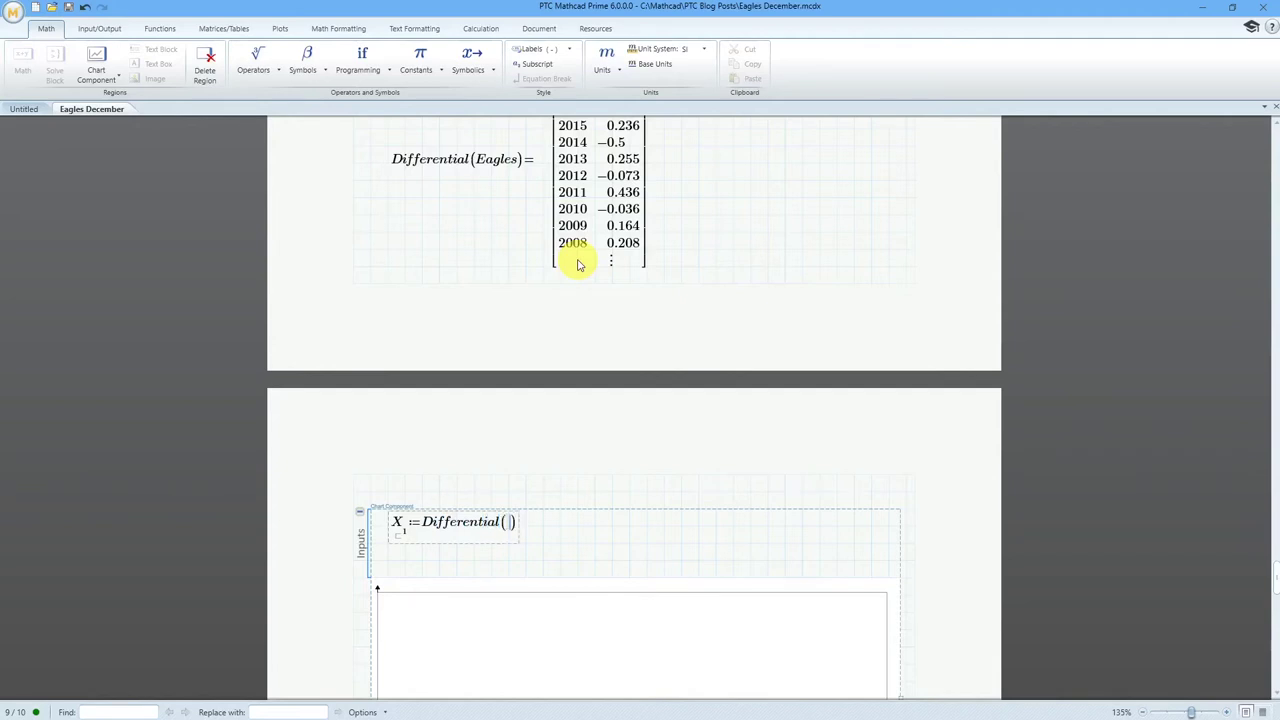
pyautogui.write('agles')
pyautogui.press('space')
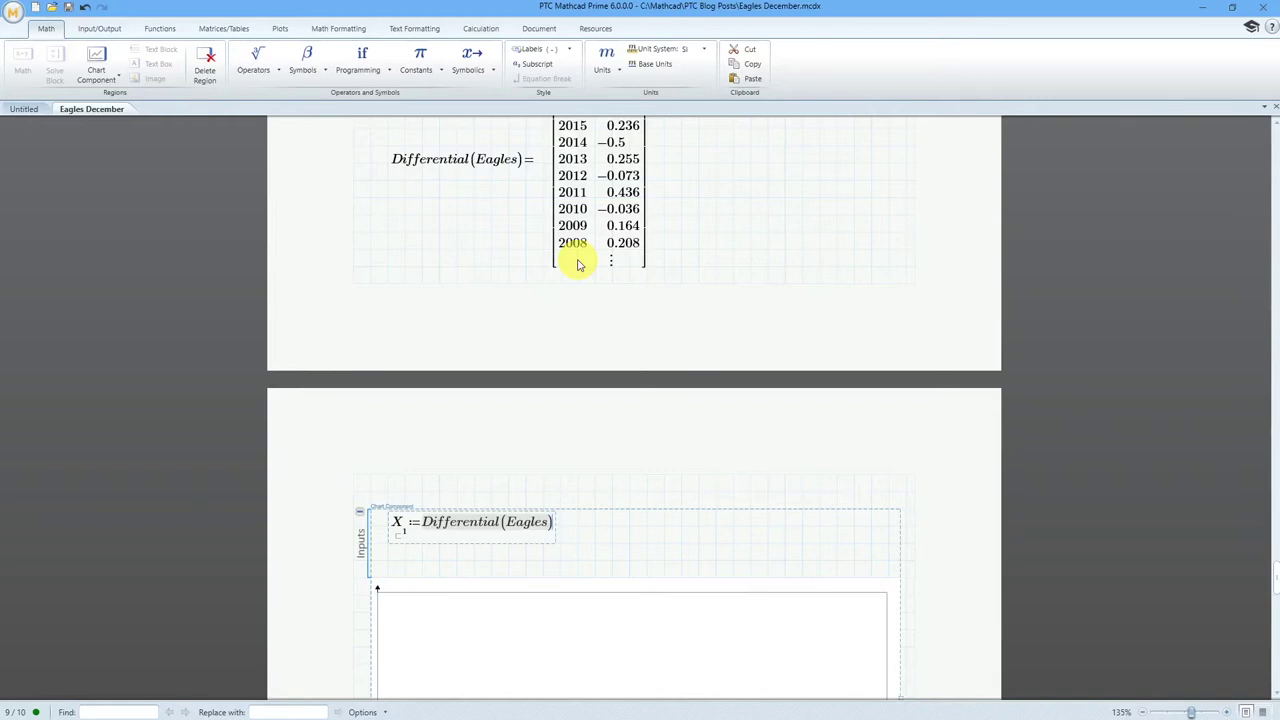
pyautogui.press('Right')
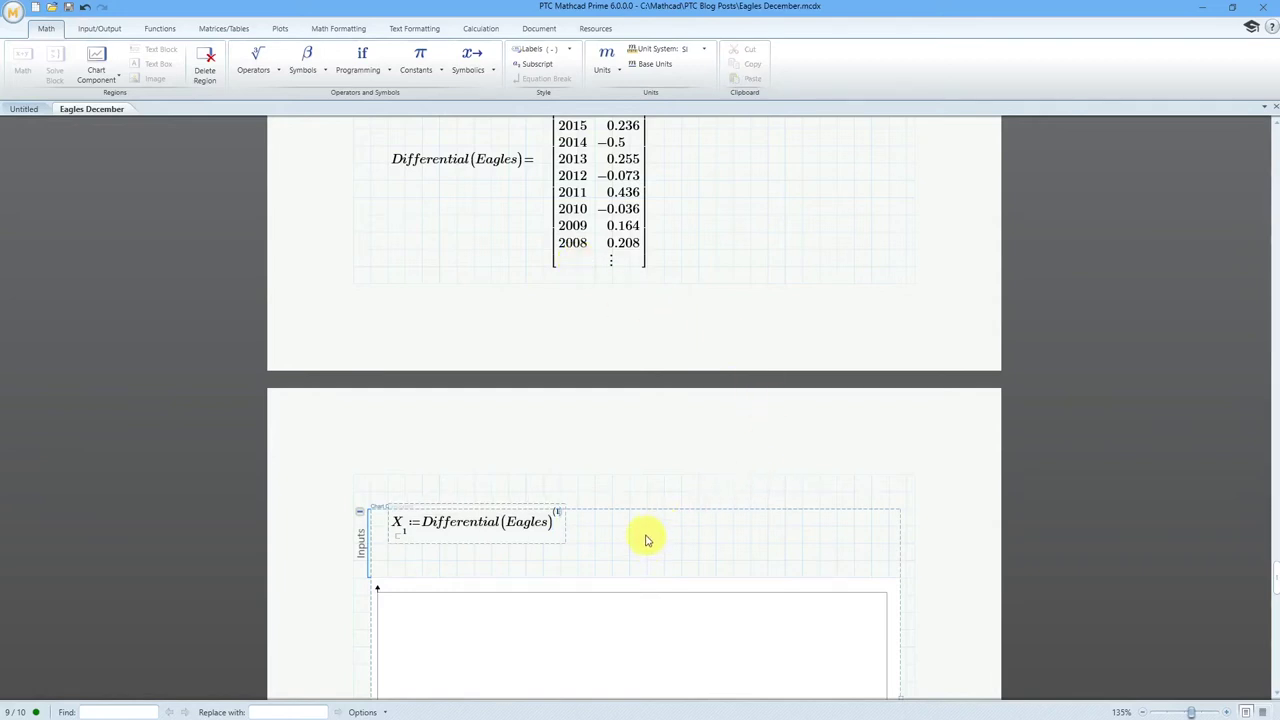
pyautogui.click(532, 543)
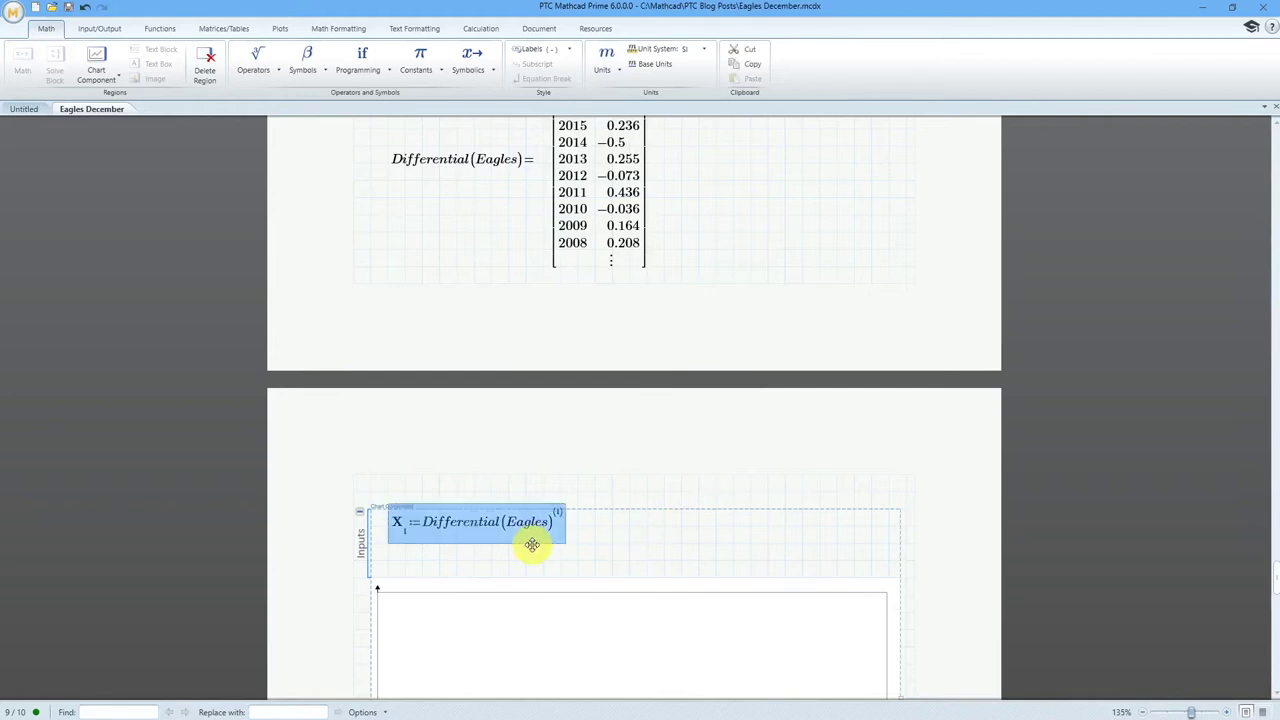
pyautogui.moveTo(532, 543); pyautogui.dragTo(533, 549)
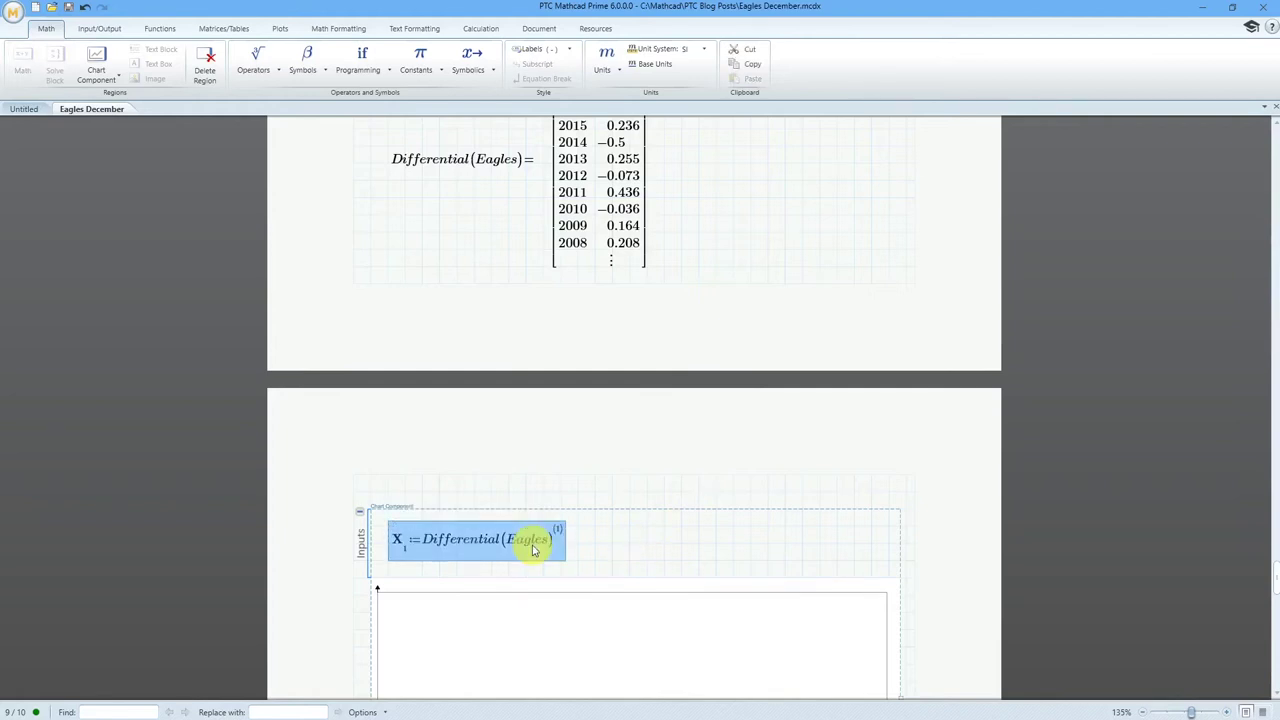
# Add a Y-axis expression Y1 as column 2 of Differential(Eagles) to plot the yearly differential.
pyautogui.click(664, 546)
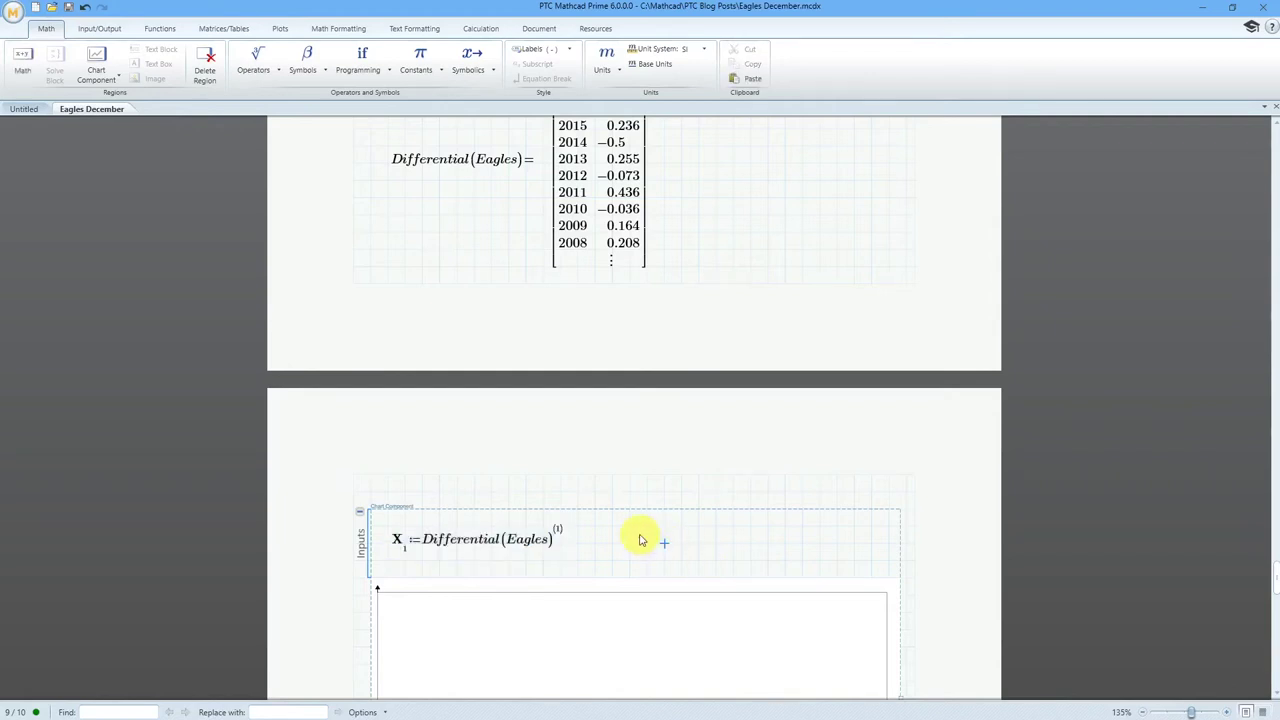
pyautogui.rightClick(694, 530)
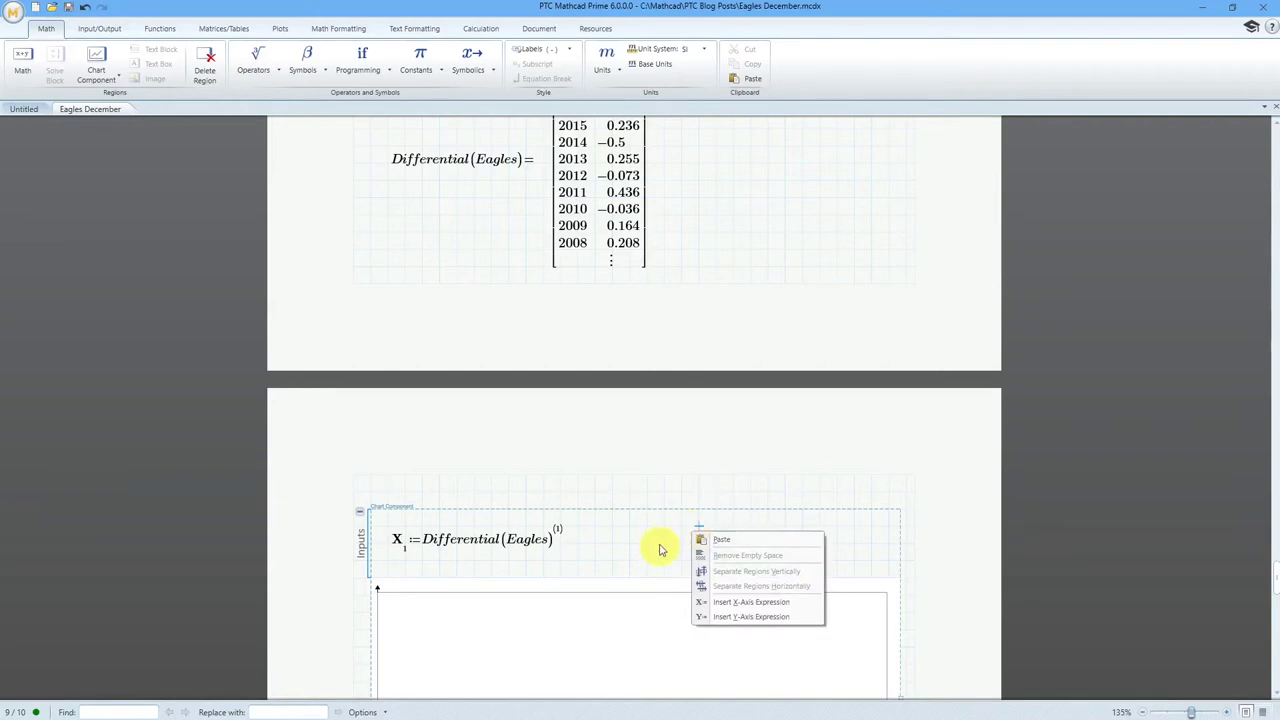
pyautogui.click(663, 544)
pyautogui.rightClick(663, 543)
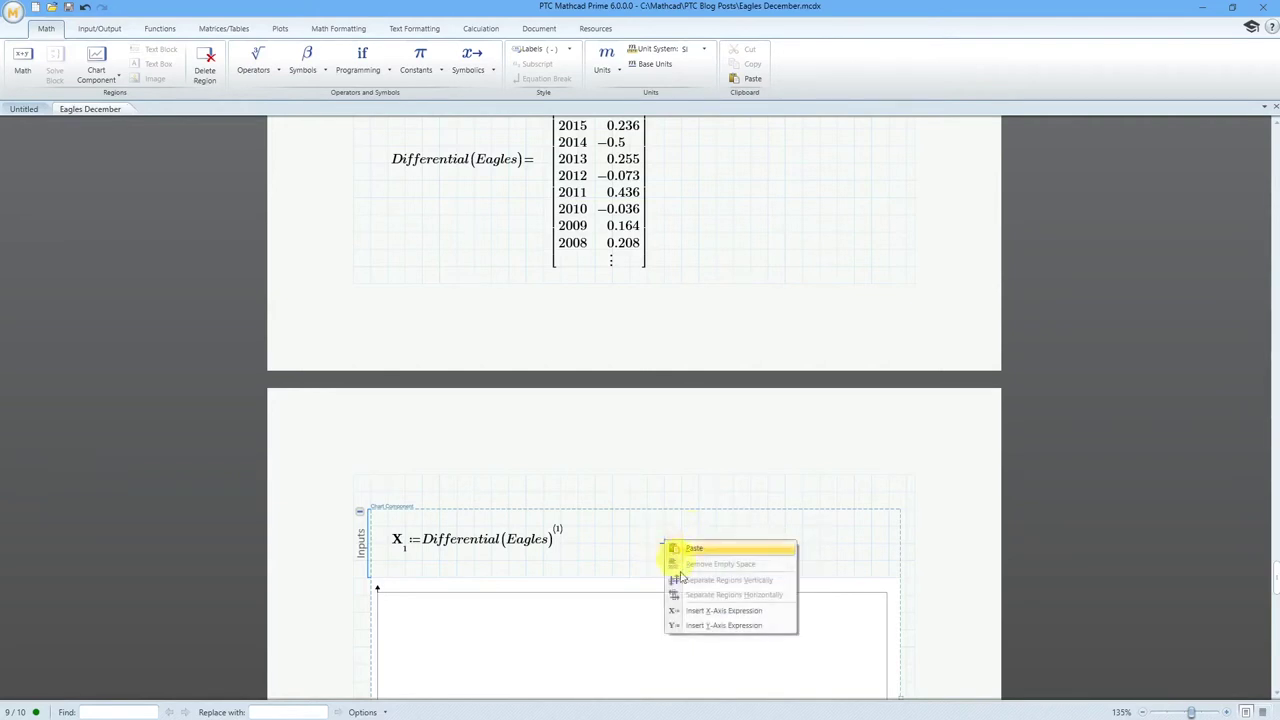
pyautogui.click(712, 625)
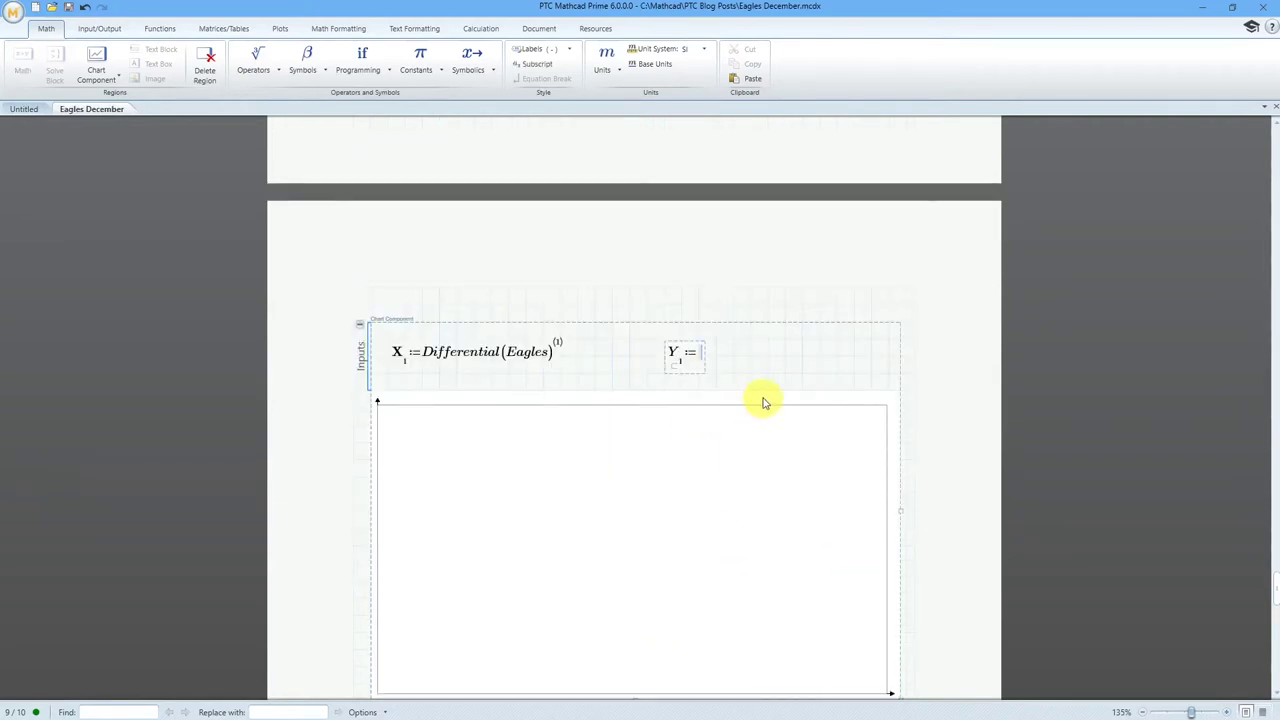
pyautogui.write('Differential')
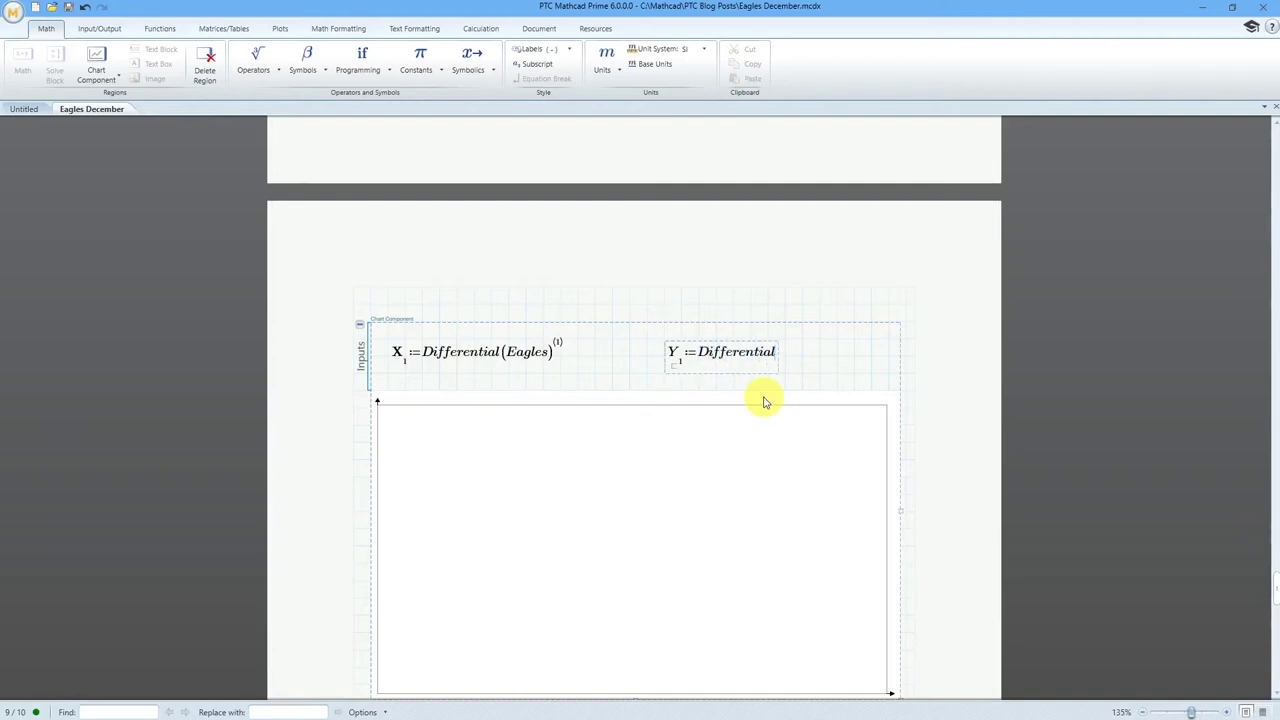
pyautogui.write('(Eagles')
pyautogui.press('space')
pyautogui.press('space')
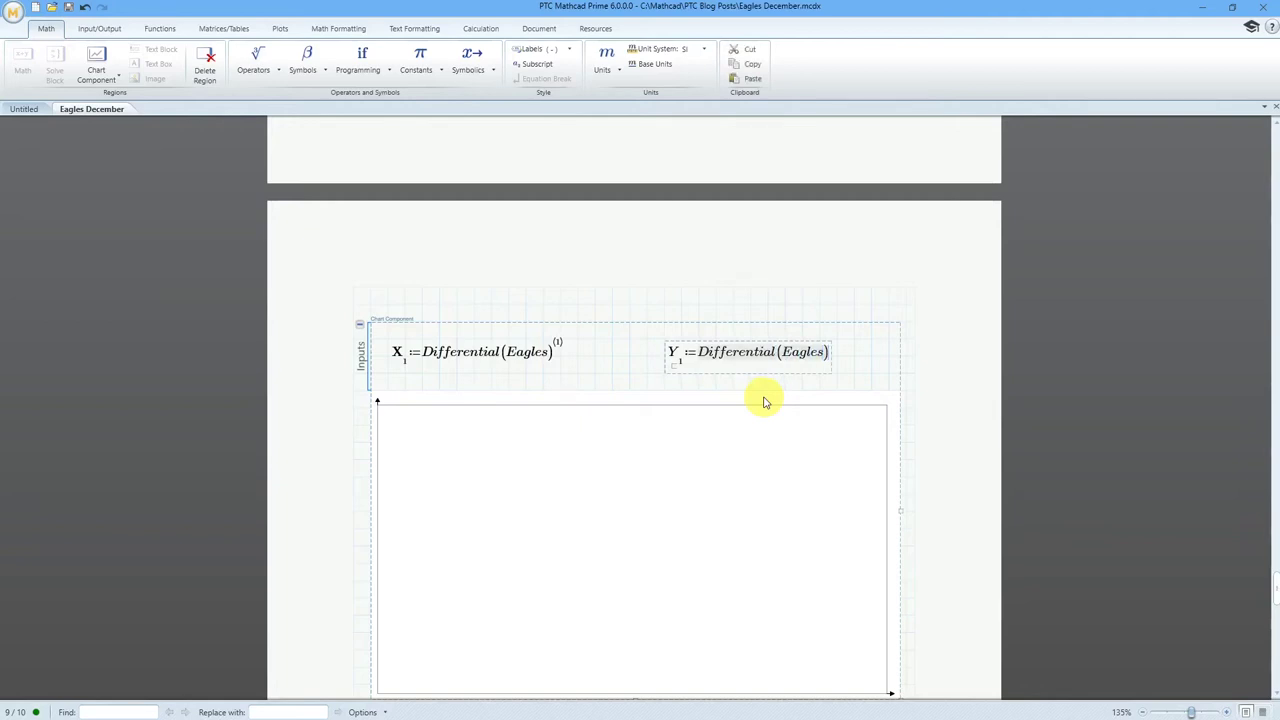
pyautogui.hotkey('ctrl', 'shift', 'c')
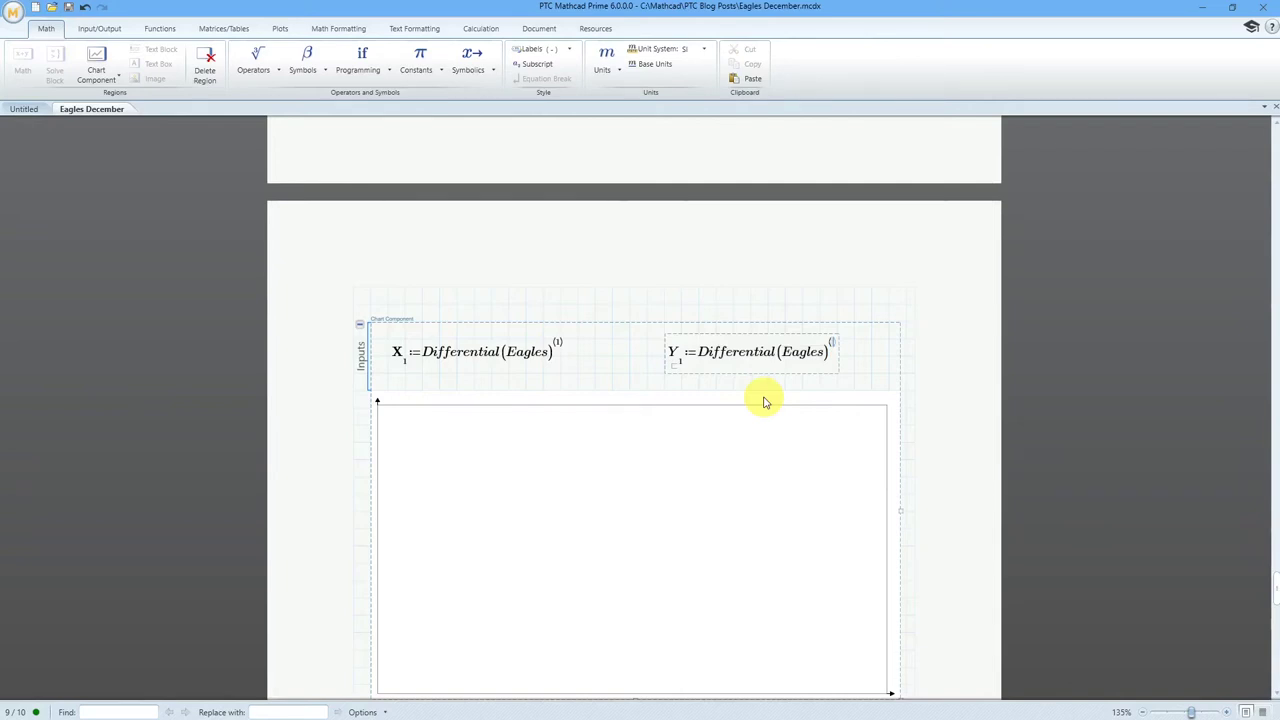
pyautogui.write('2')
pyautogui.click(869, 377)
pyautogui.scroll(-2, 830, 355)
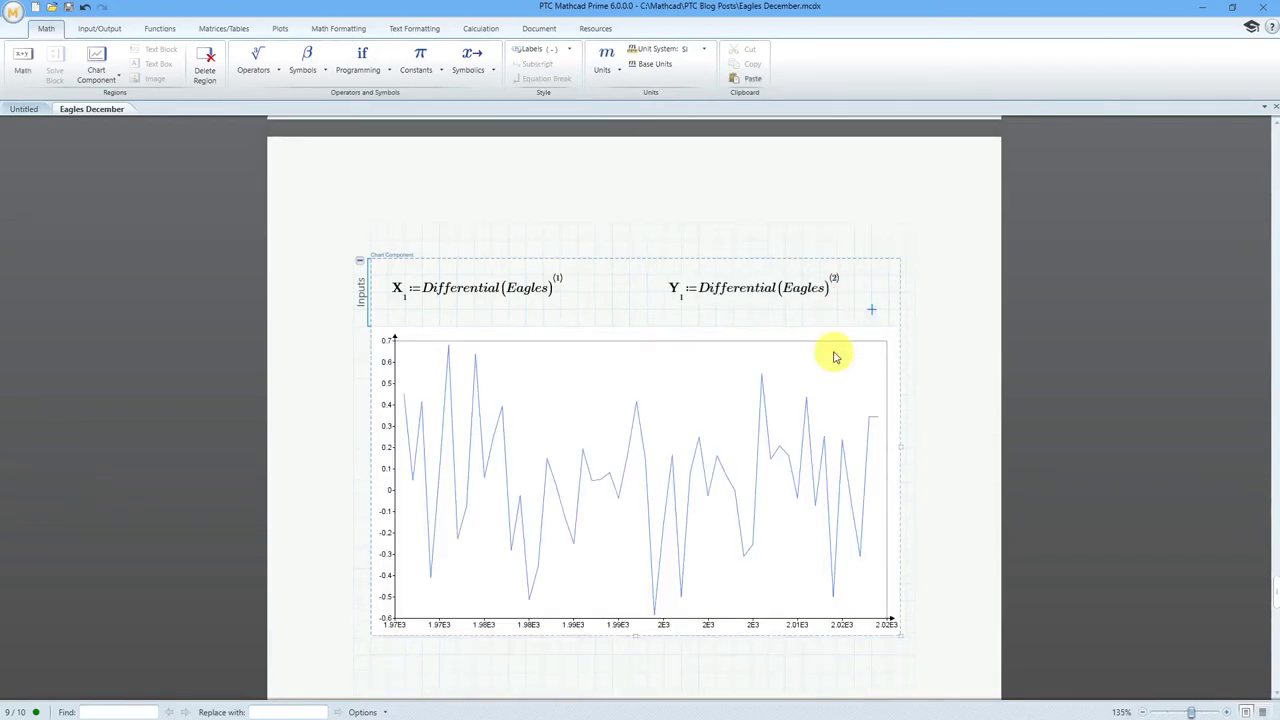
# Open the chart in the PTC Mathcad Chart editor, reposition its window, and zoom the preview twice.
pyautogui.click(636, 477)
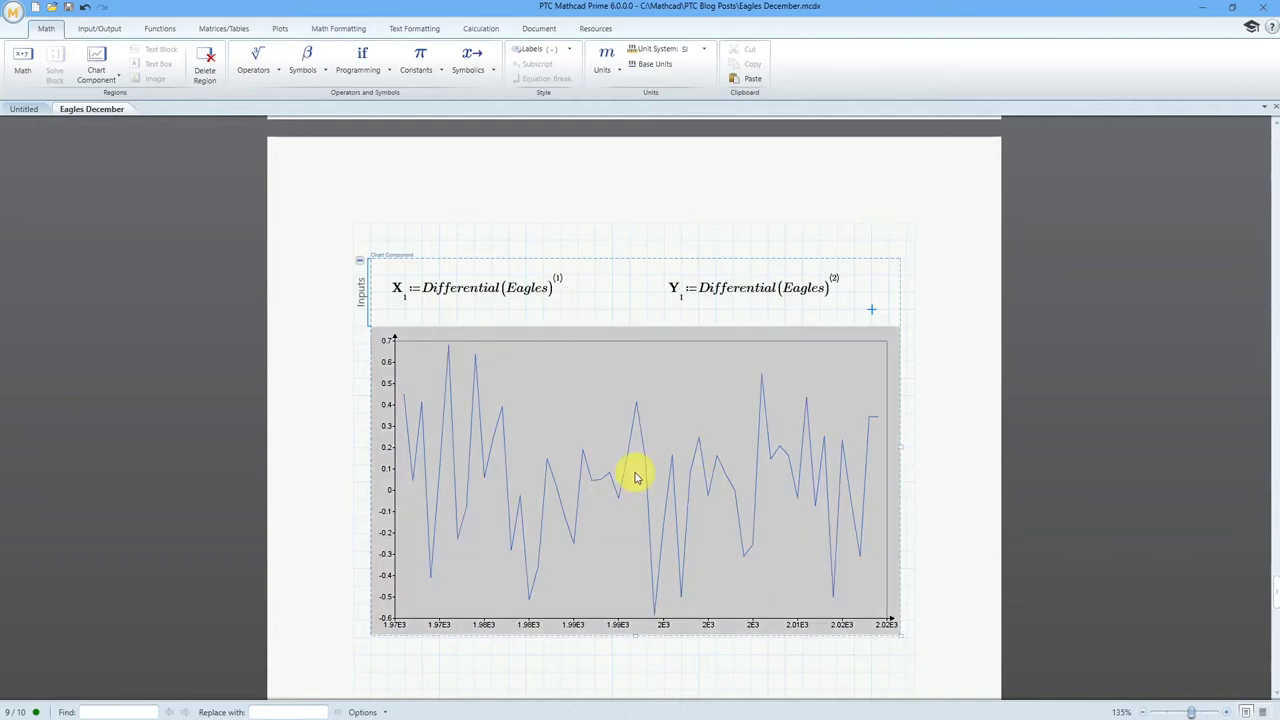
pyautogui.doubleClick(636, 477)
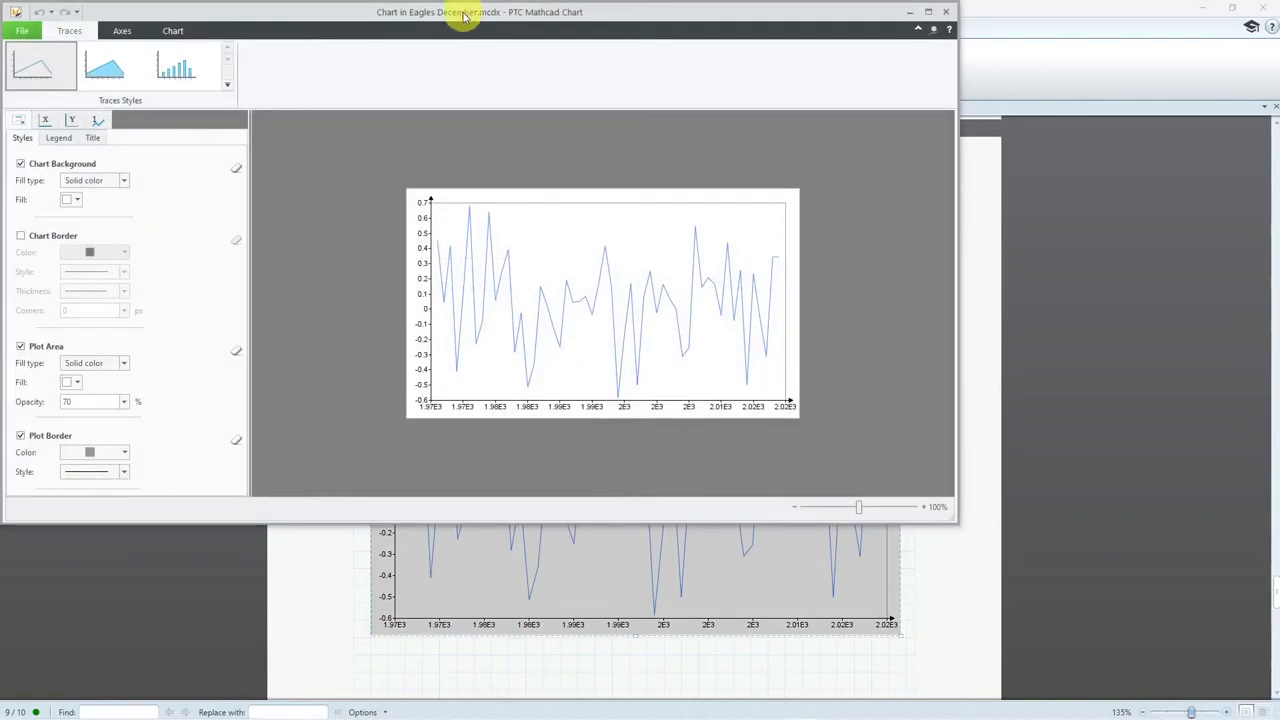
pyautogui.moveTo(465, 14); pyautogui.dragTo(555, 93)
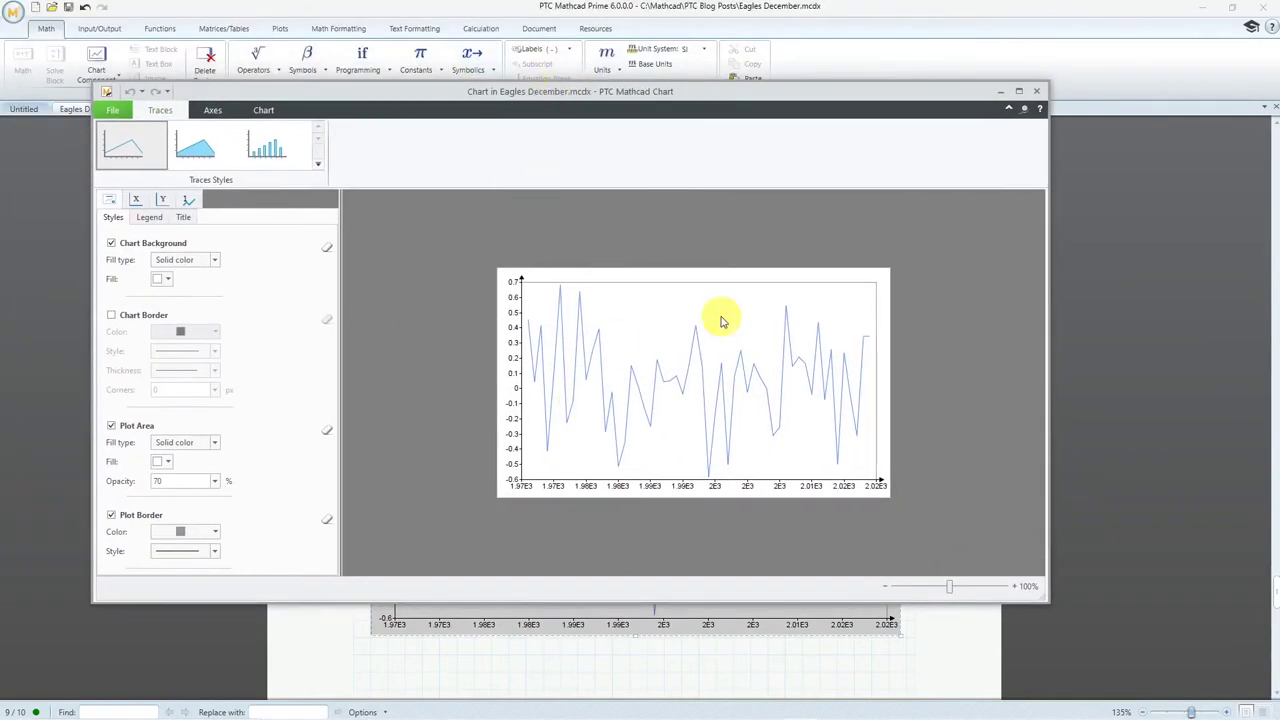
pyautogui.click(1018, 592)
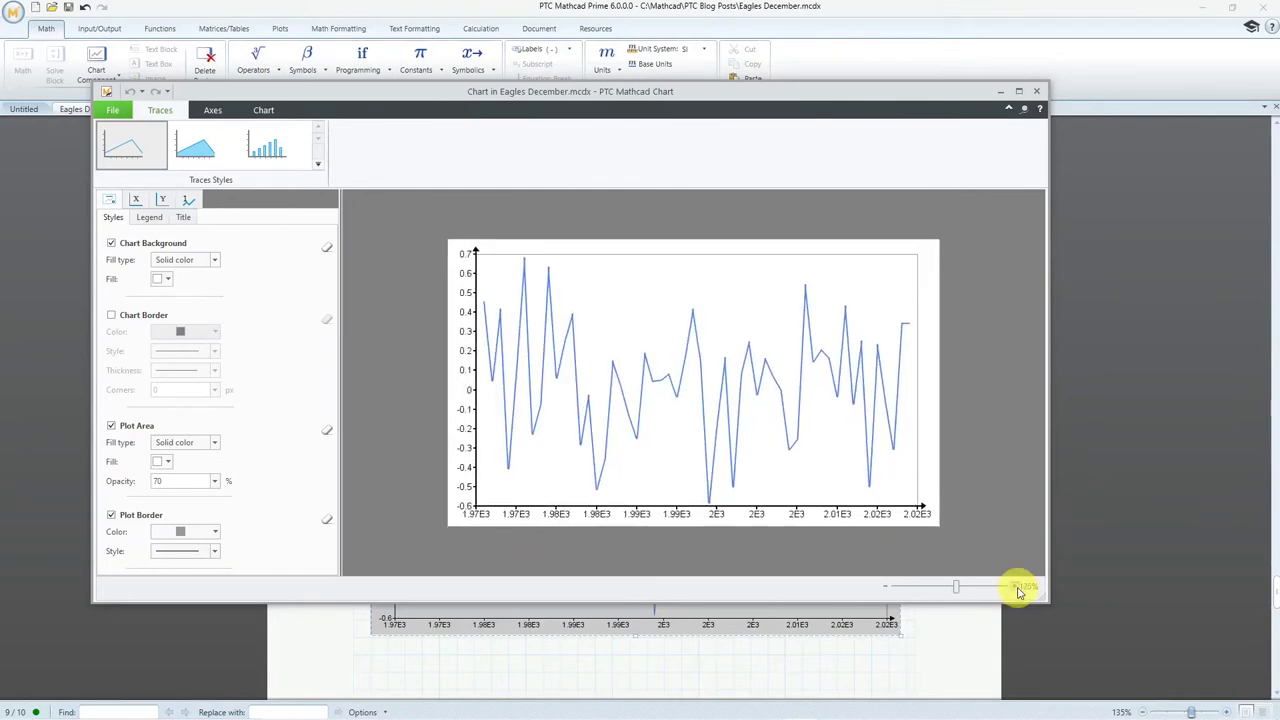
pyautogui.click(1018, 592)
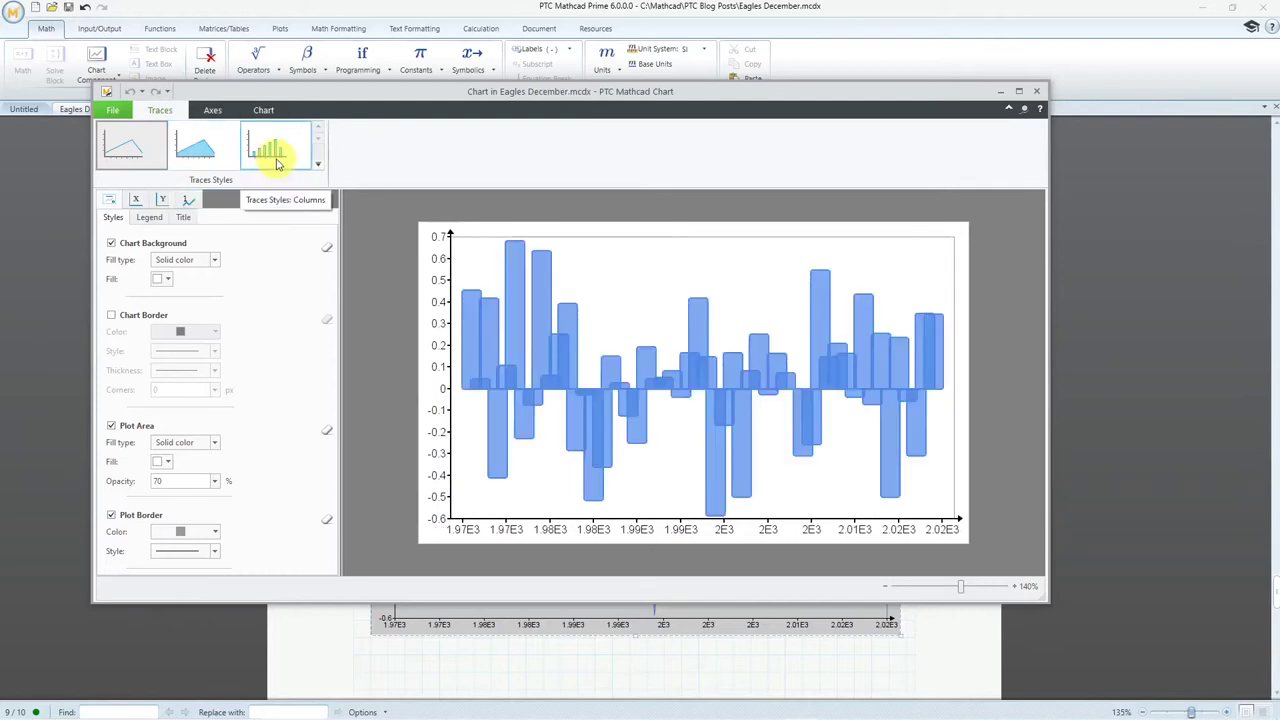
# Switch the trace to vertical columns and narrow the column weight to 5.
pyautogui.click(277, 163)
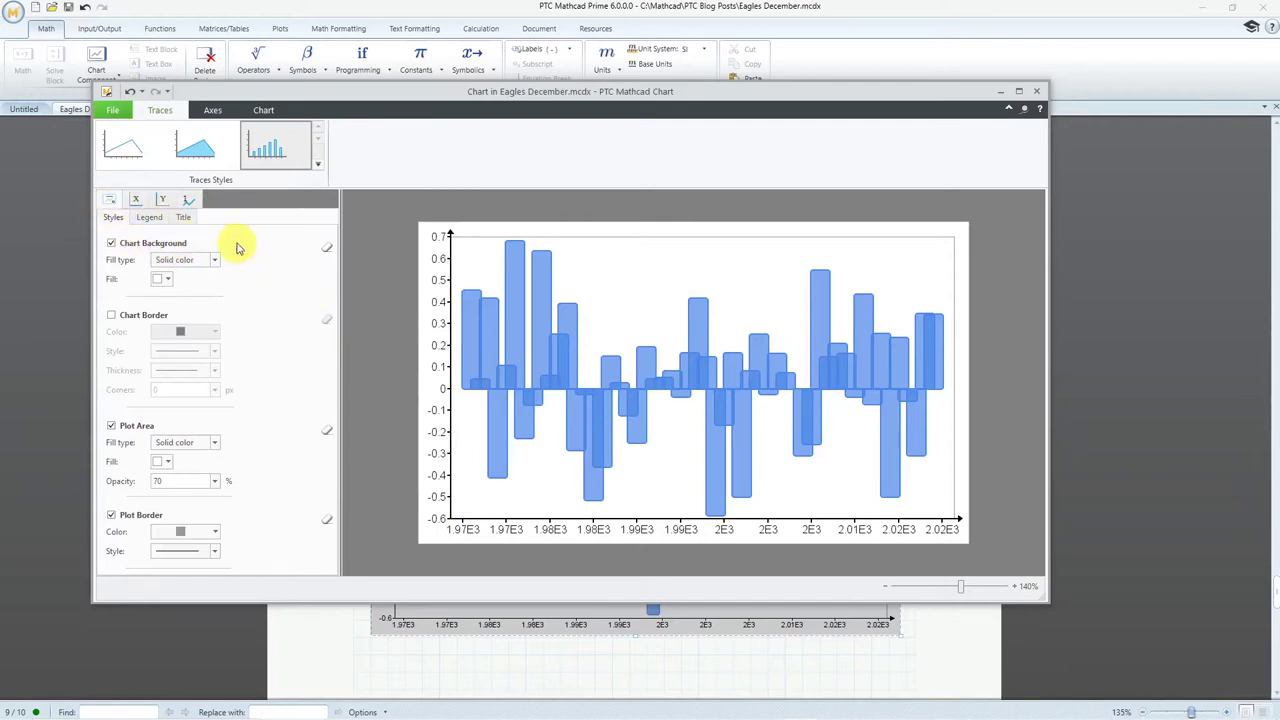
pyautogui.click(189, 203)
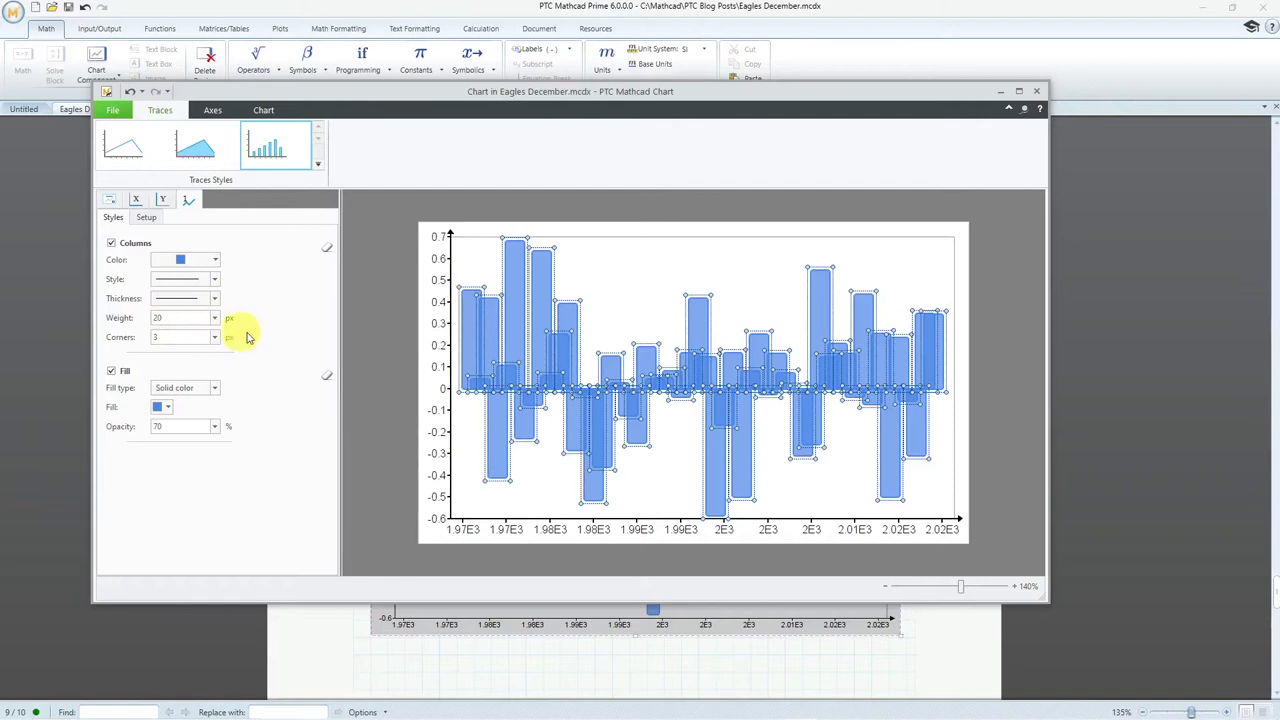
pyautogui.click(215, 318)
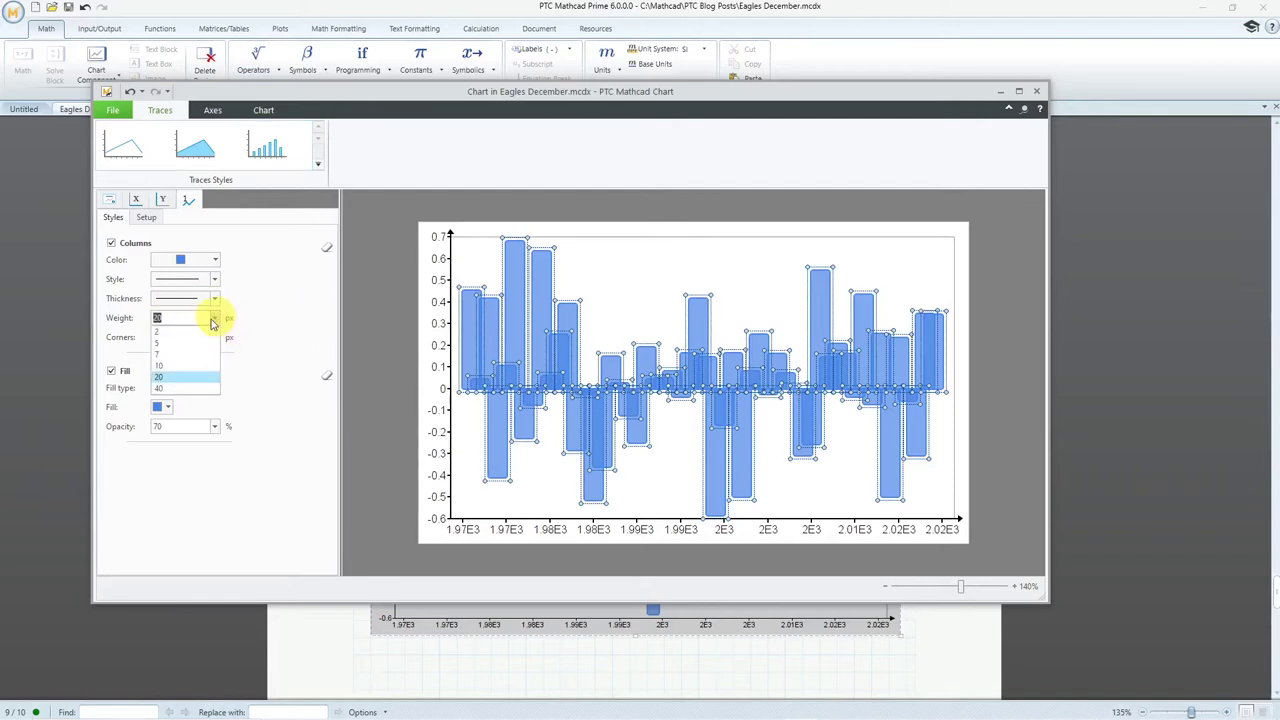
pyautogui.click(189, 365)
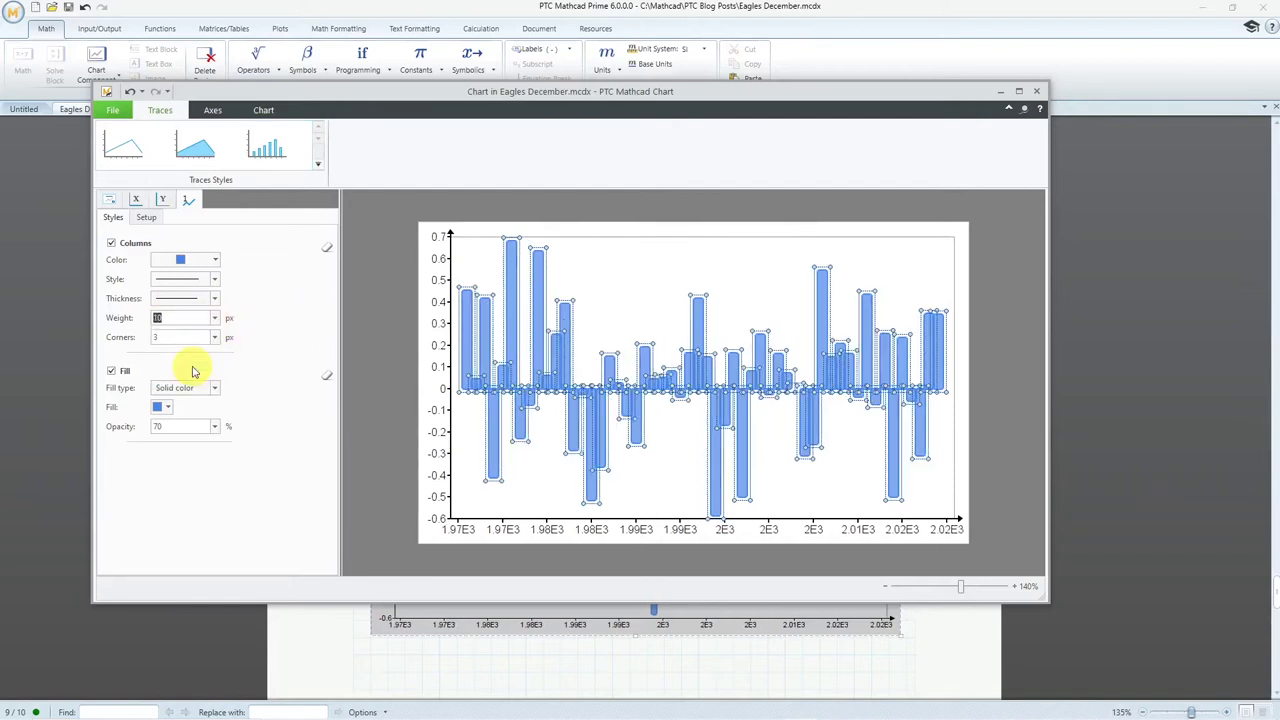
pyautogui.click(213, 321)
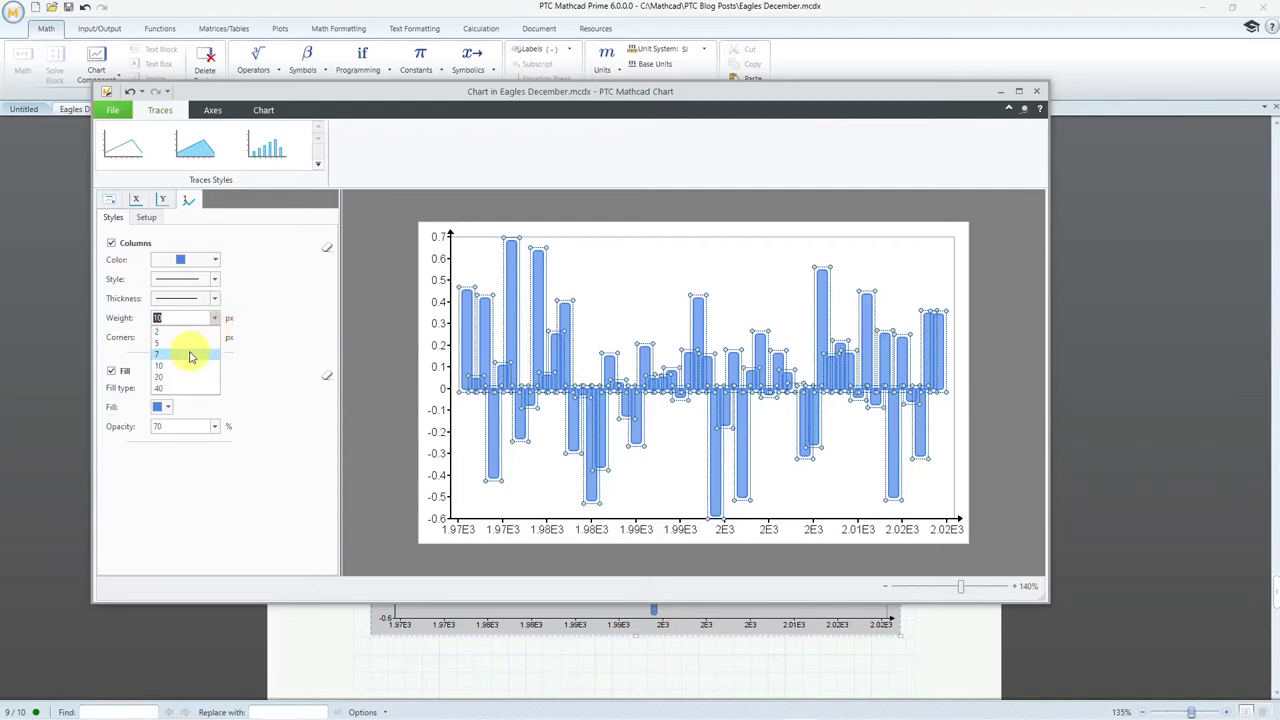
pyautogui.click(186, 345)
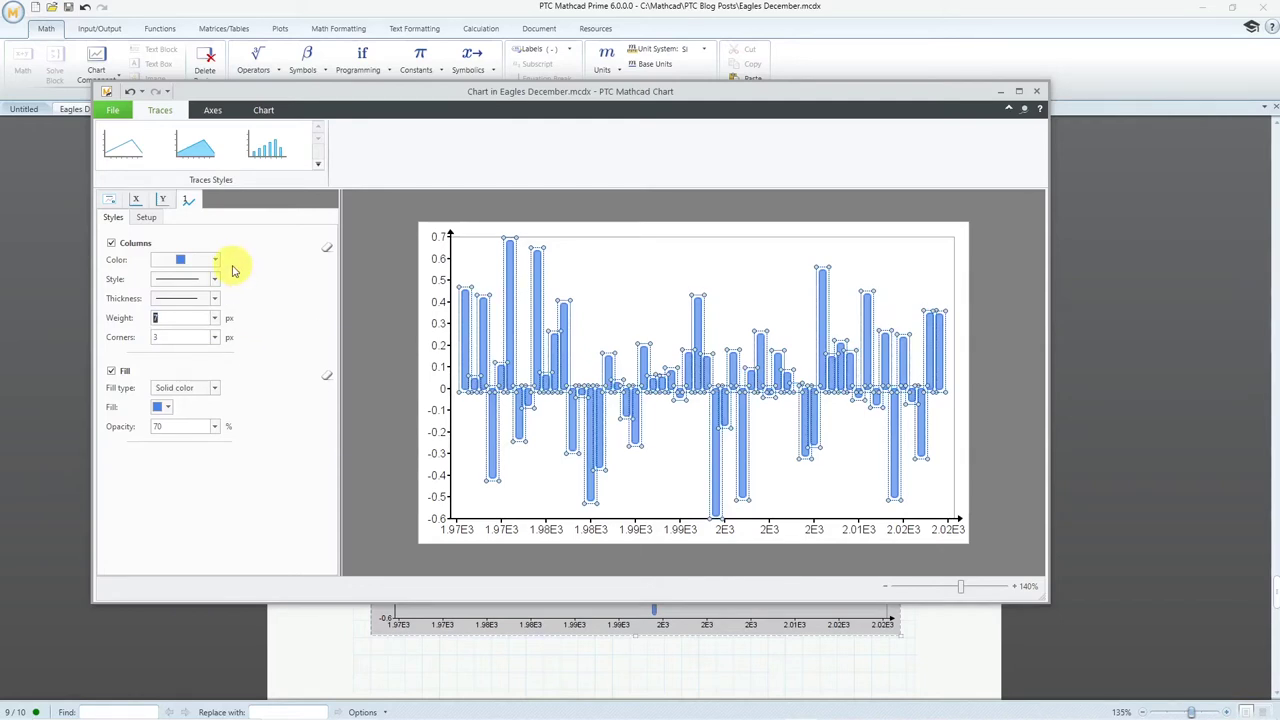
# Give the columns a solid bright green fill, bright green outline, and square corners (0).
pyautogui.click(218, 388)
pyautogui.click(216, 391)
pyautogui.click(168, 408)
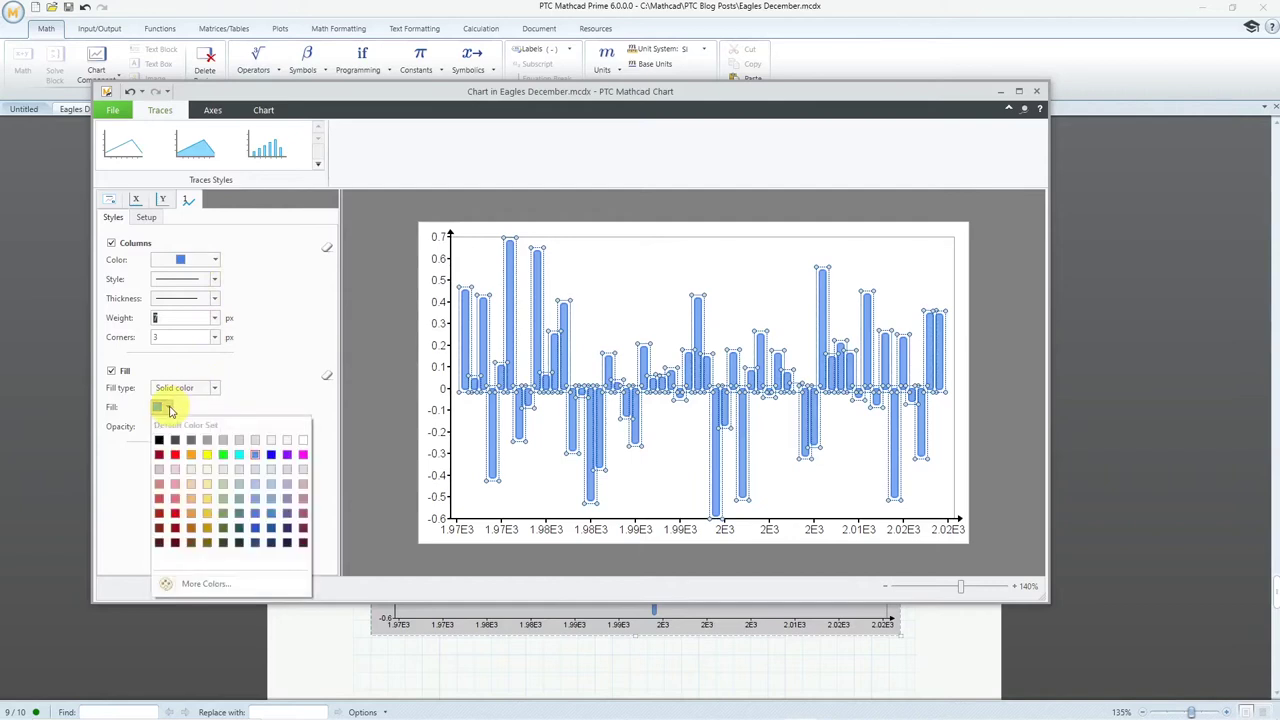
pyautogui.click(223, 455)
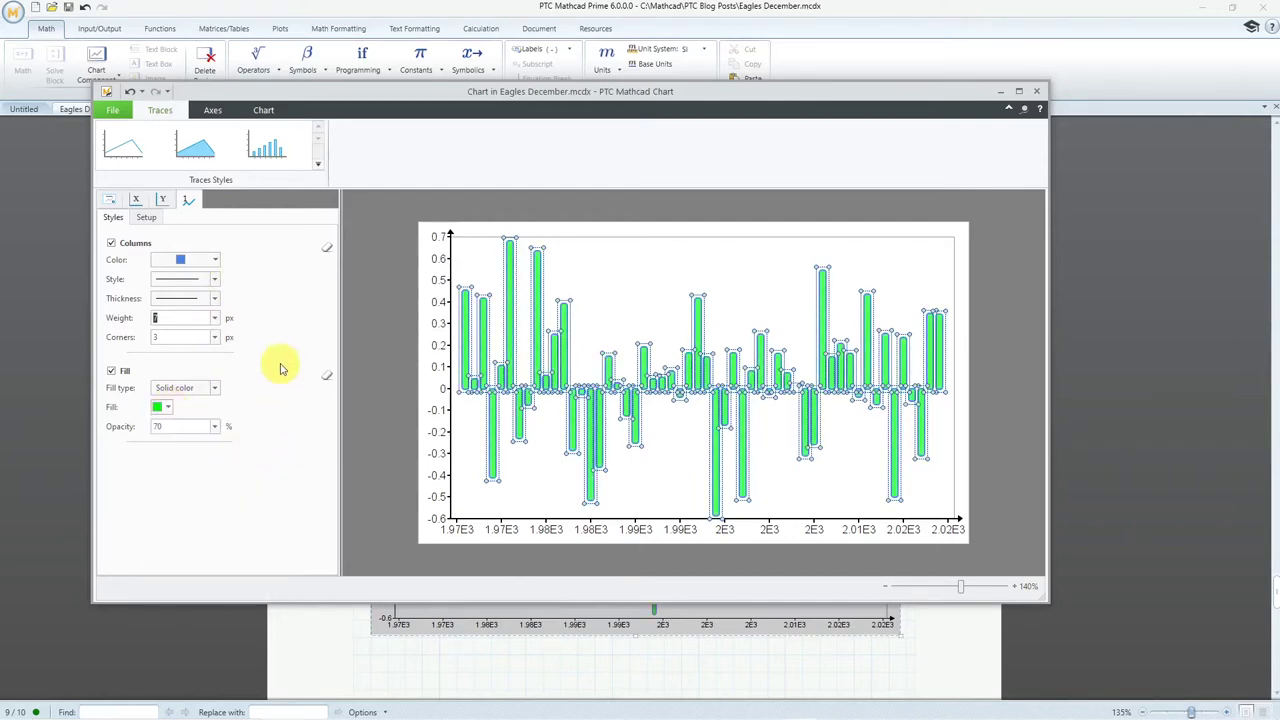
pyautogui.click(218, 262)
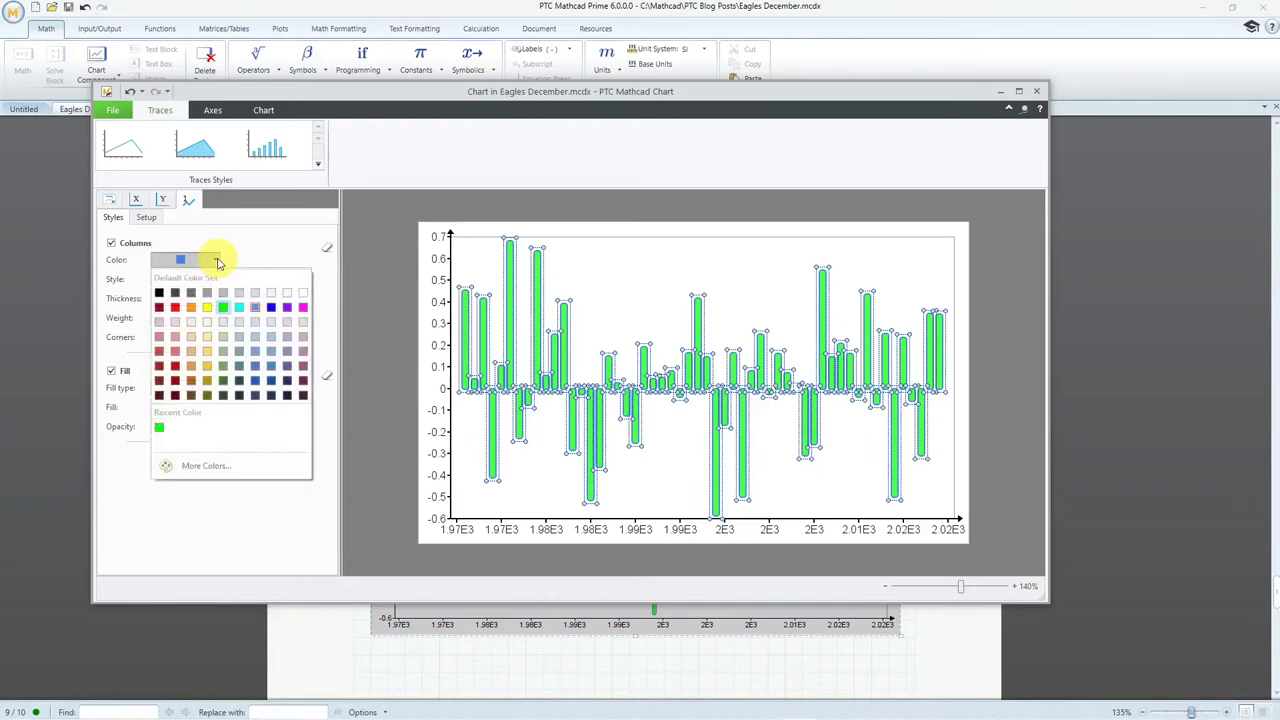
pyautogui.click(223, 307)
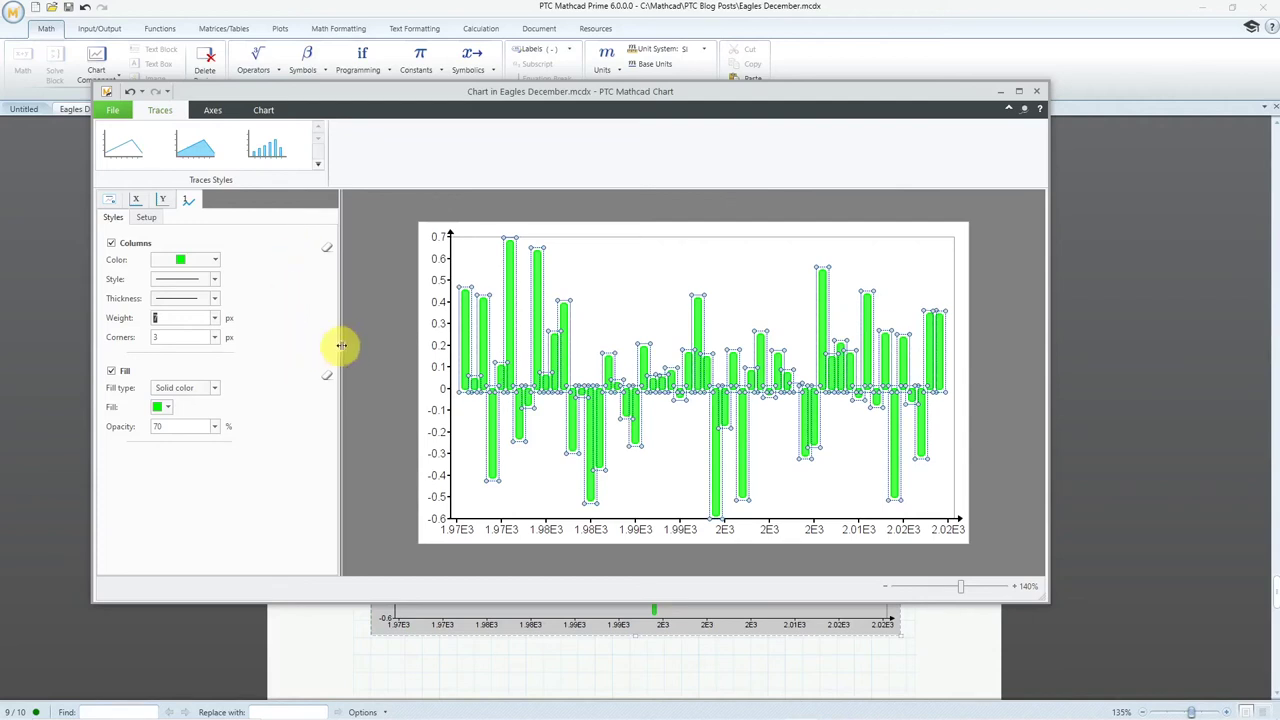
pyautogui.click(214, 338)
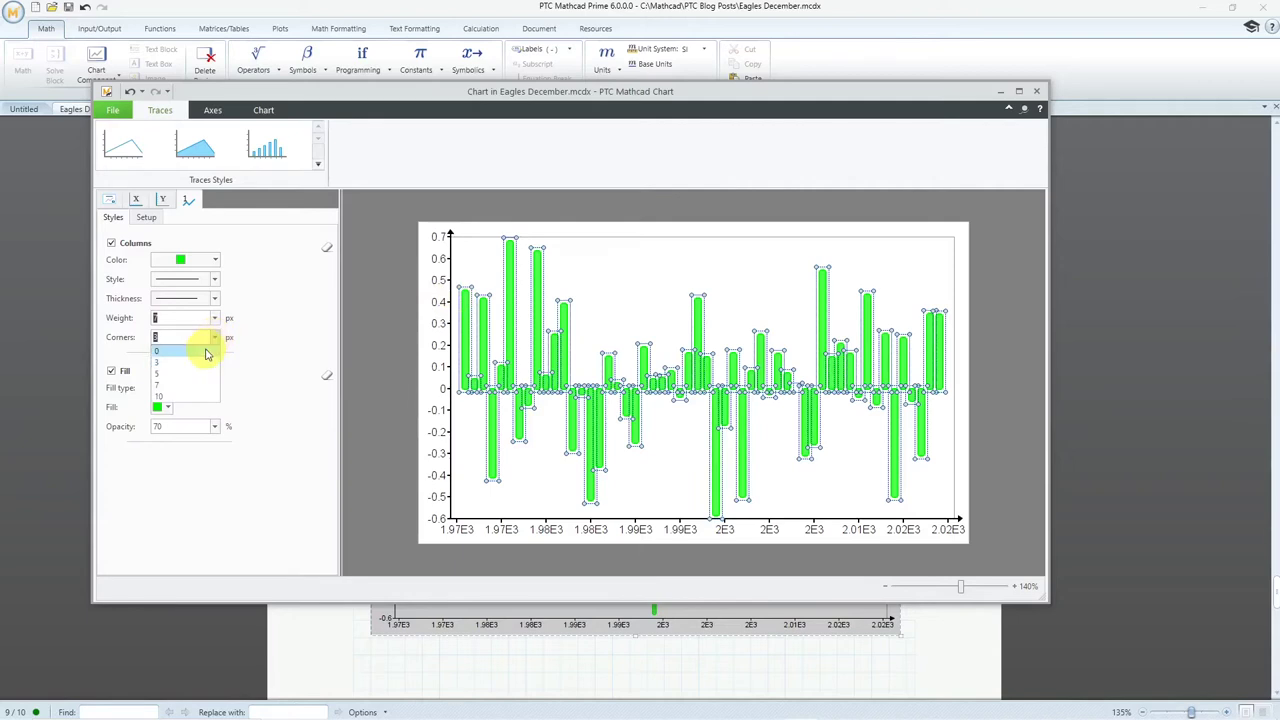
pyautogui.click(207, 352)
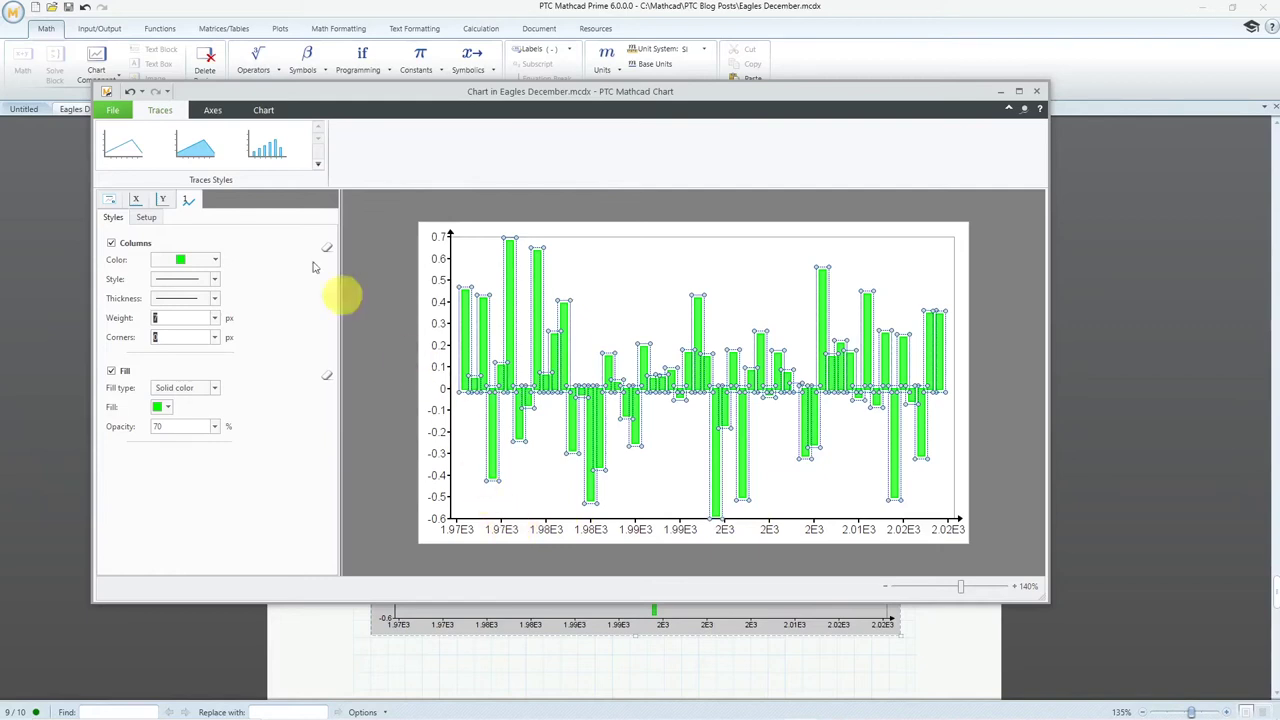
# Change the x-axis number format from General to Decimal so labels read plain years.
pyautogui.click(137, 202)
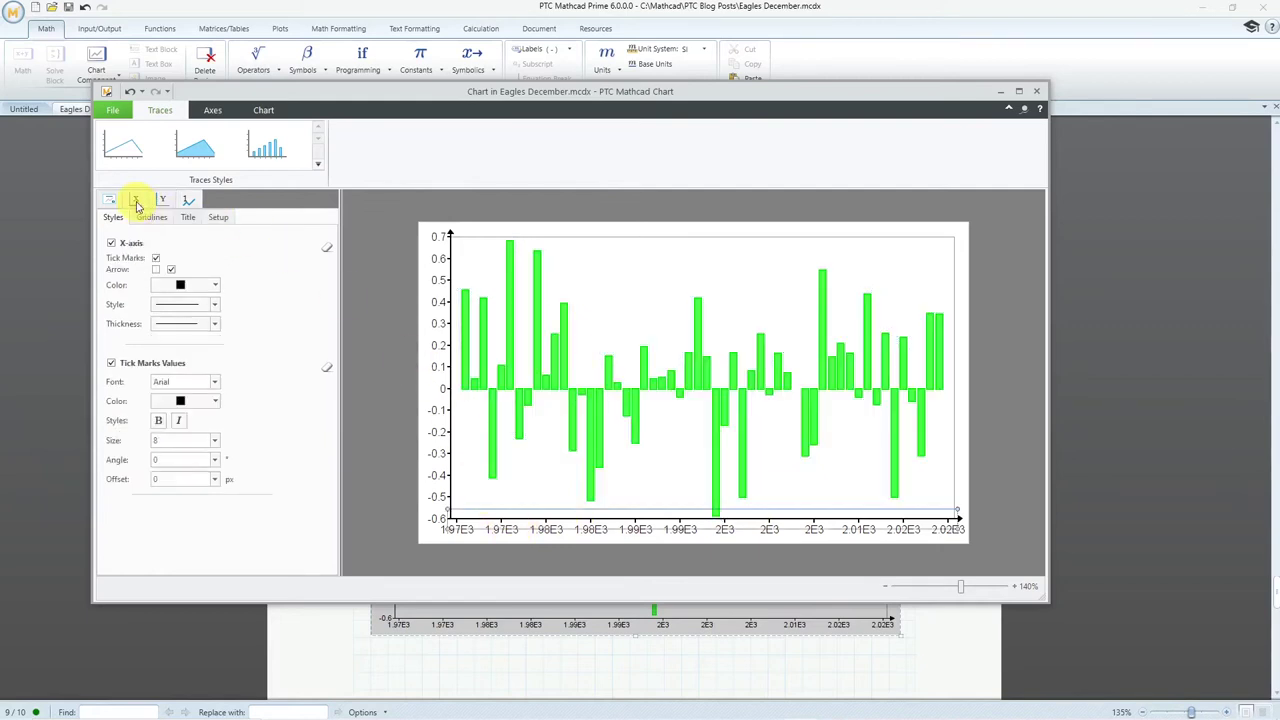
pyautogui.click(220, 219)
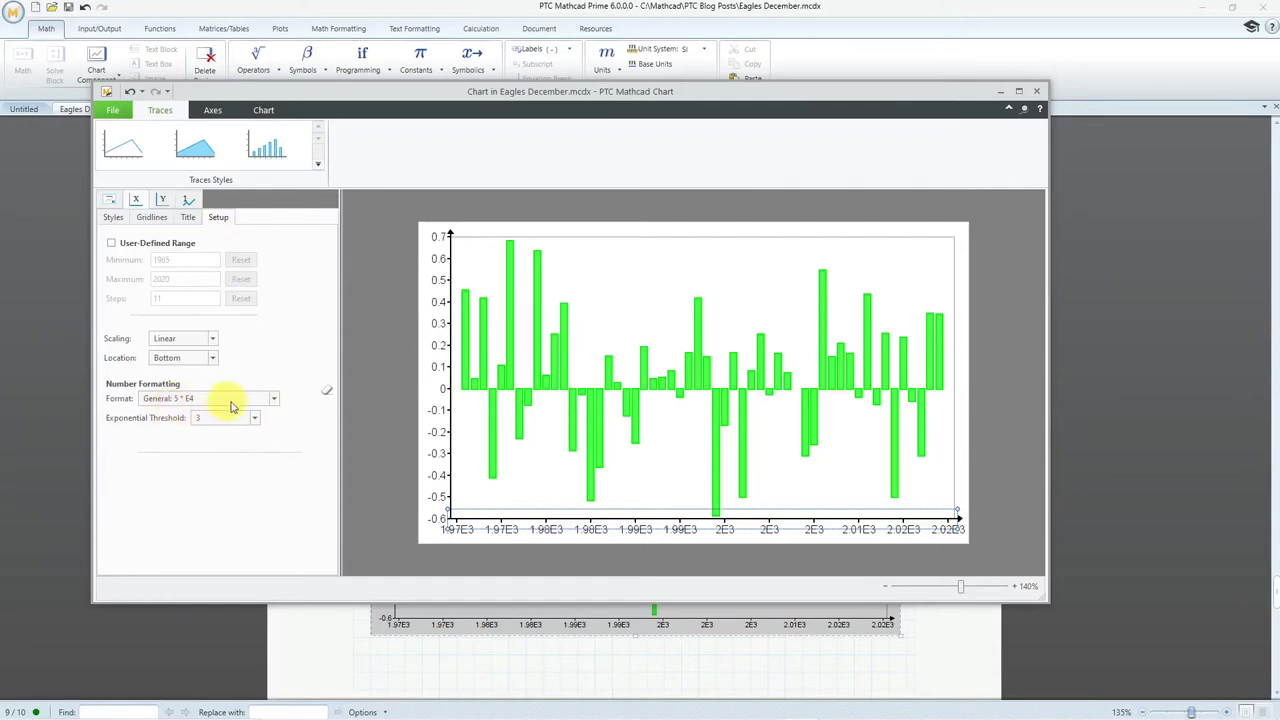
pyautogui.click(275, 400)
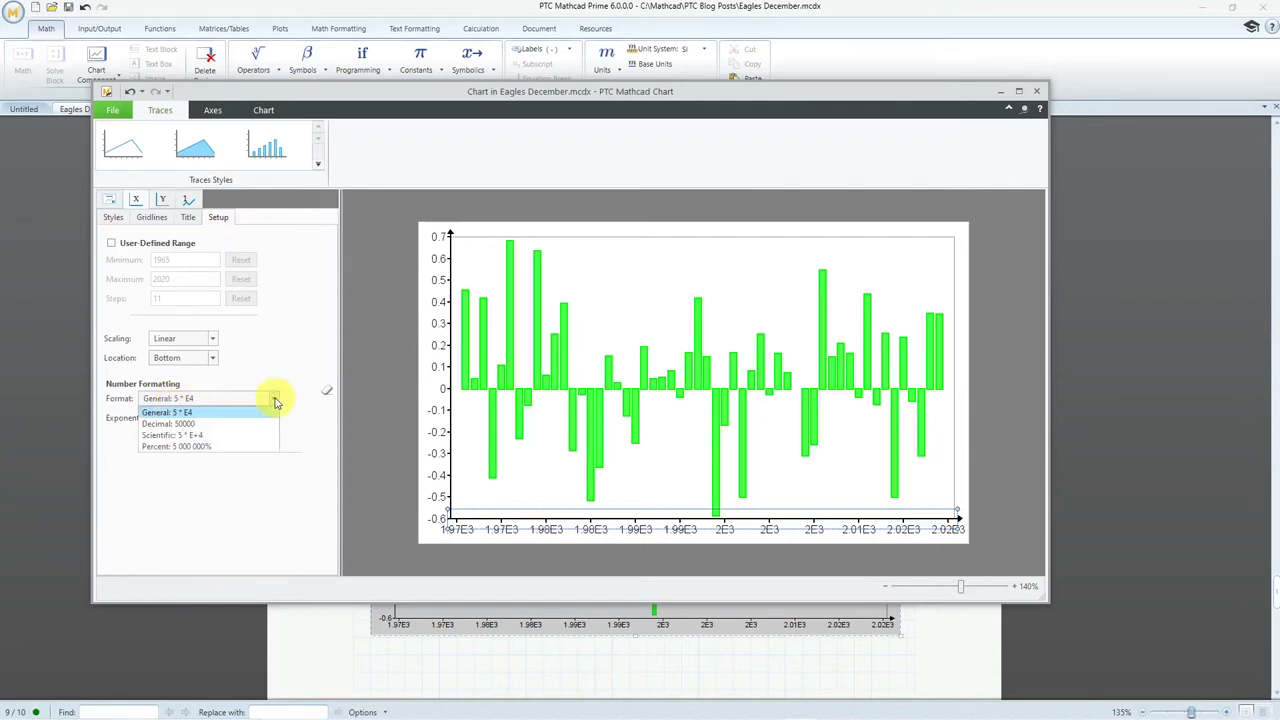
pyautogui.click(253, 424)
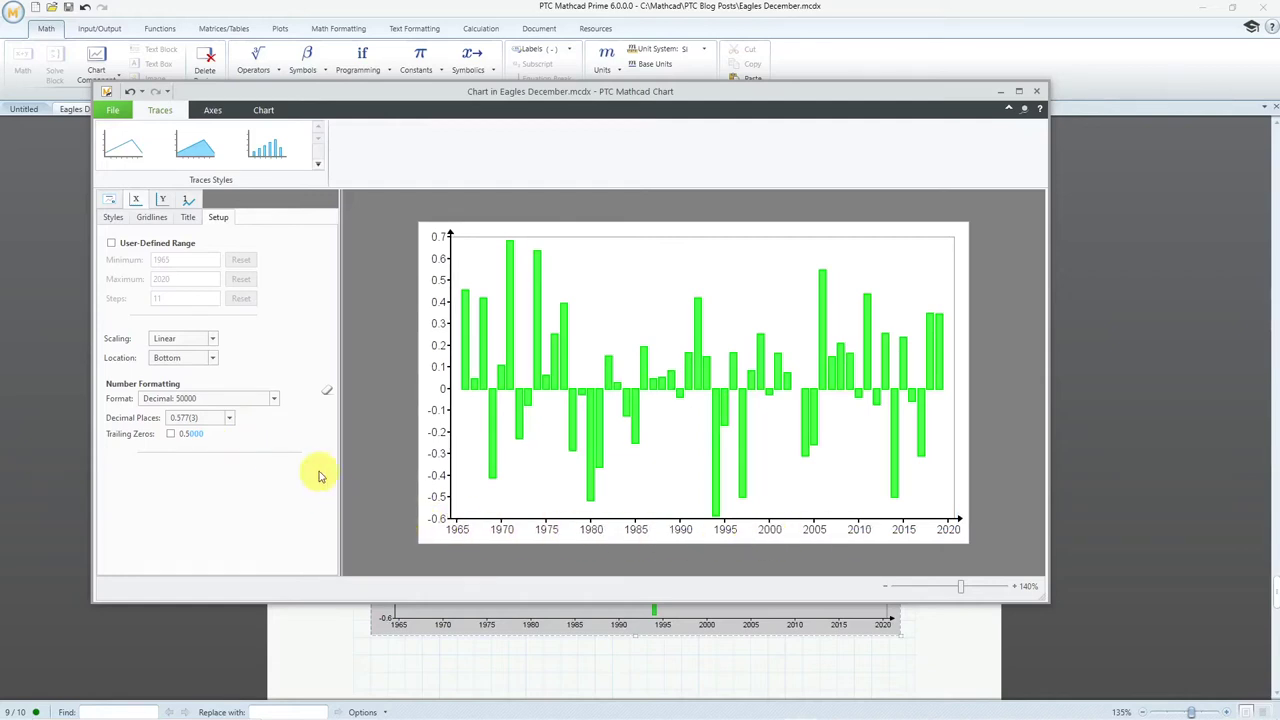
pyautogui.click(190, 219)
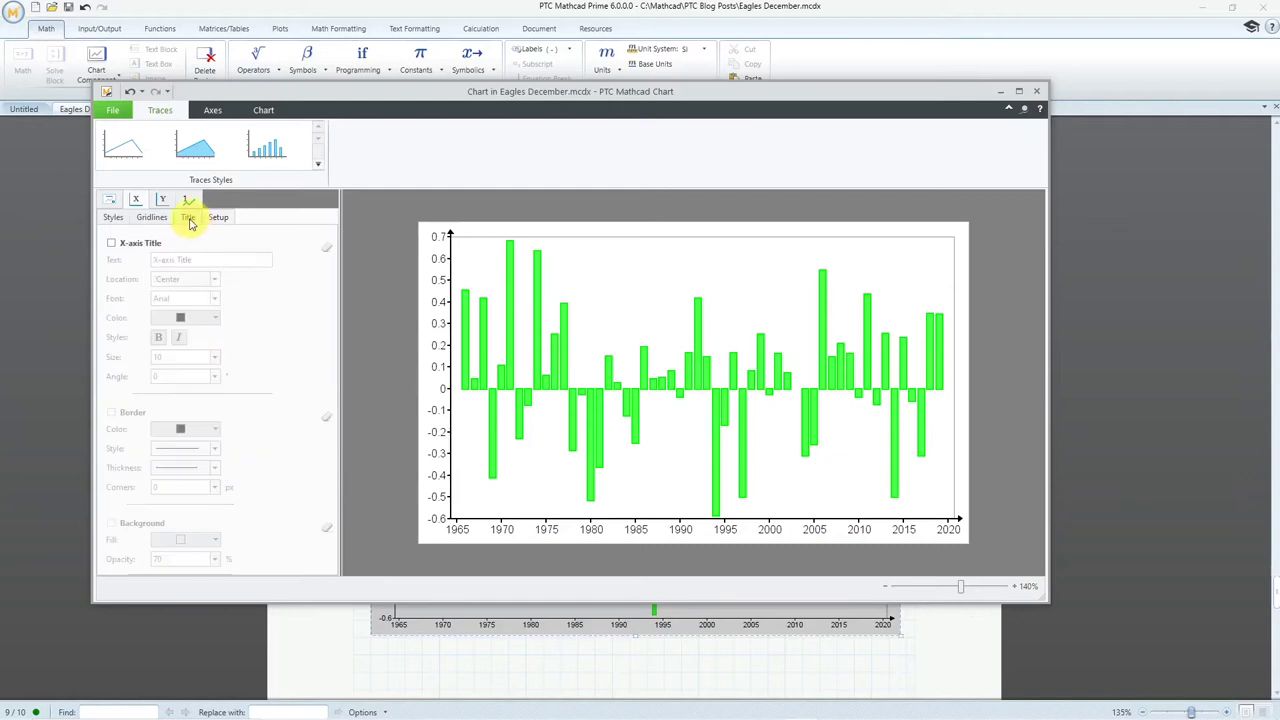
# Turn on the x-axis title, enter 'Year', and settle its location on Center.
pyautogui.click(111, 246)
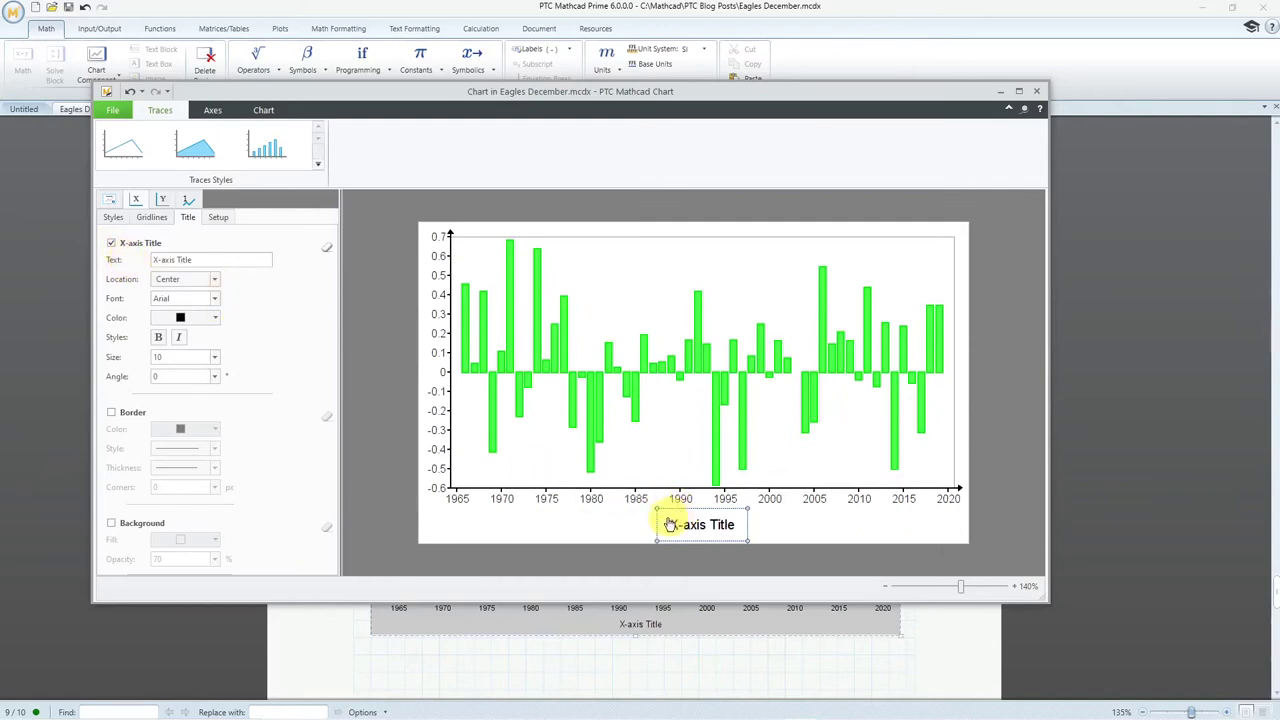
pyautogui.moveTo(200, 258); pyautogui.dragTo(143, 259)
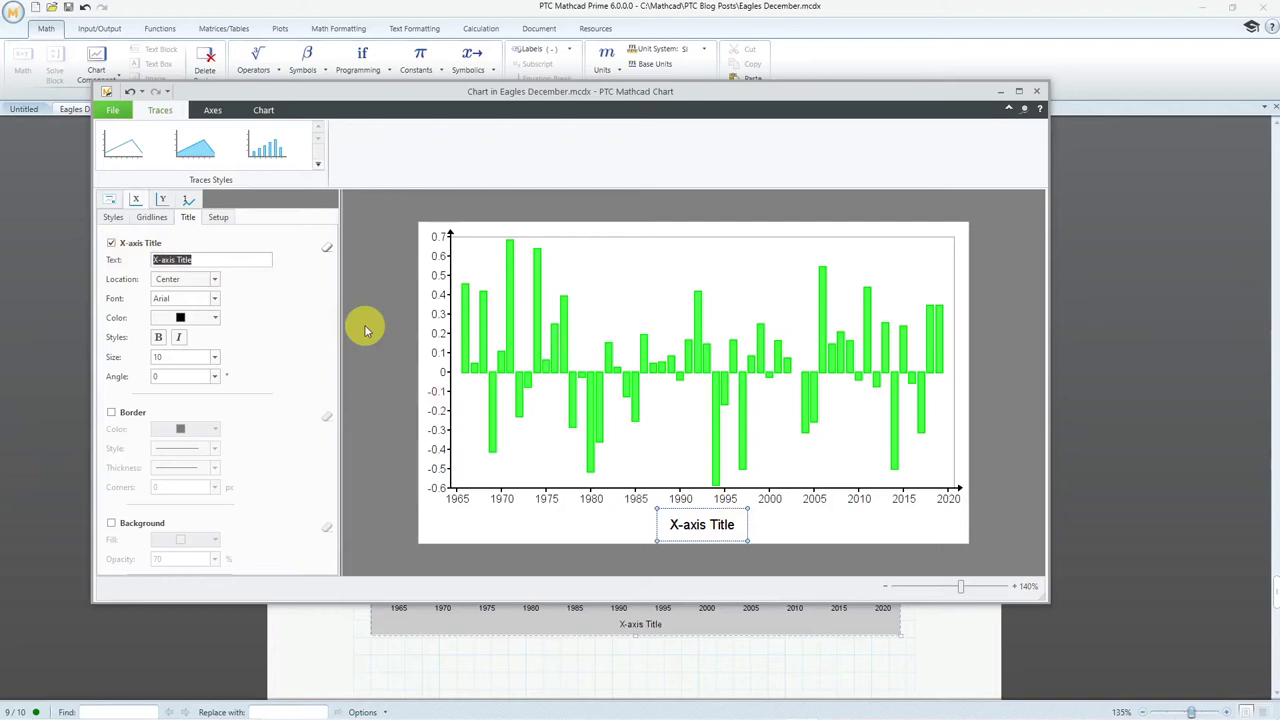
pyautogui.write('Year')
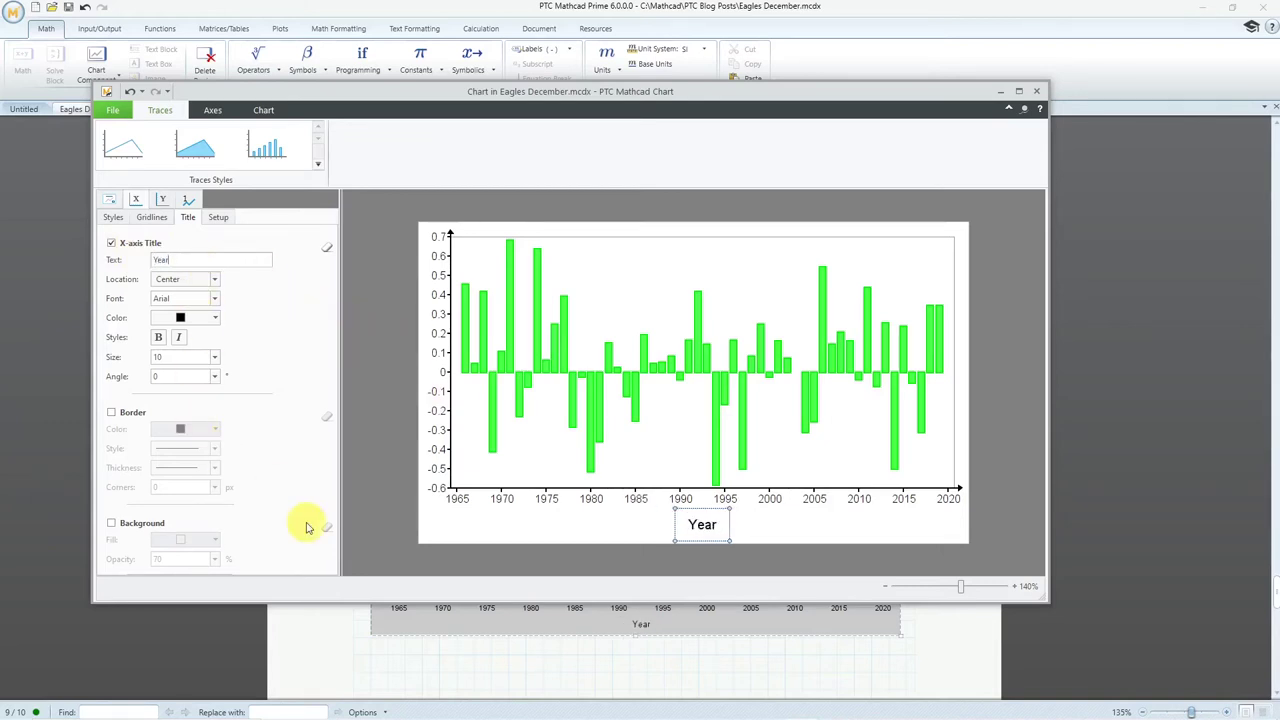
pyautogui.click(179, 288)
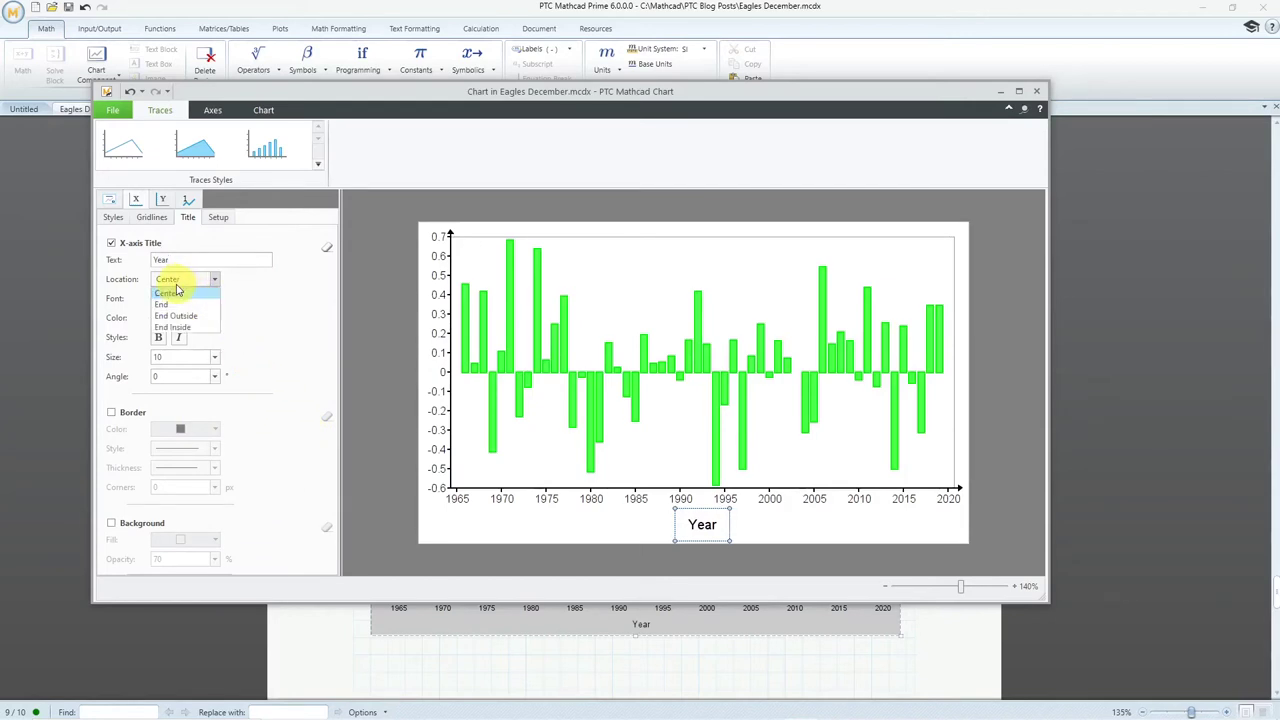
pyautogui.click(176, 304)
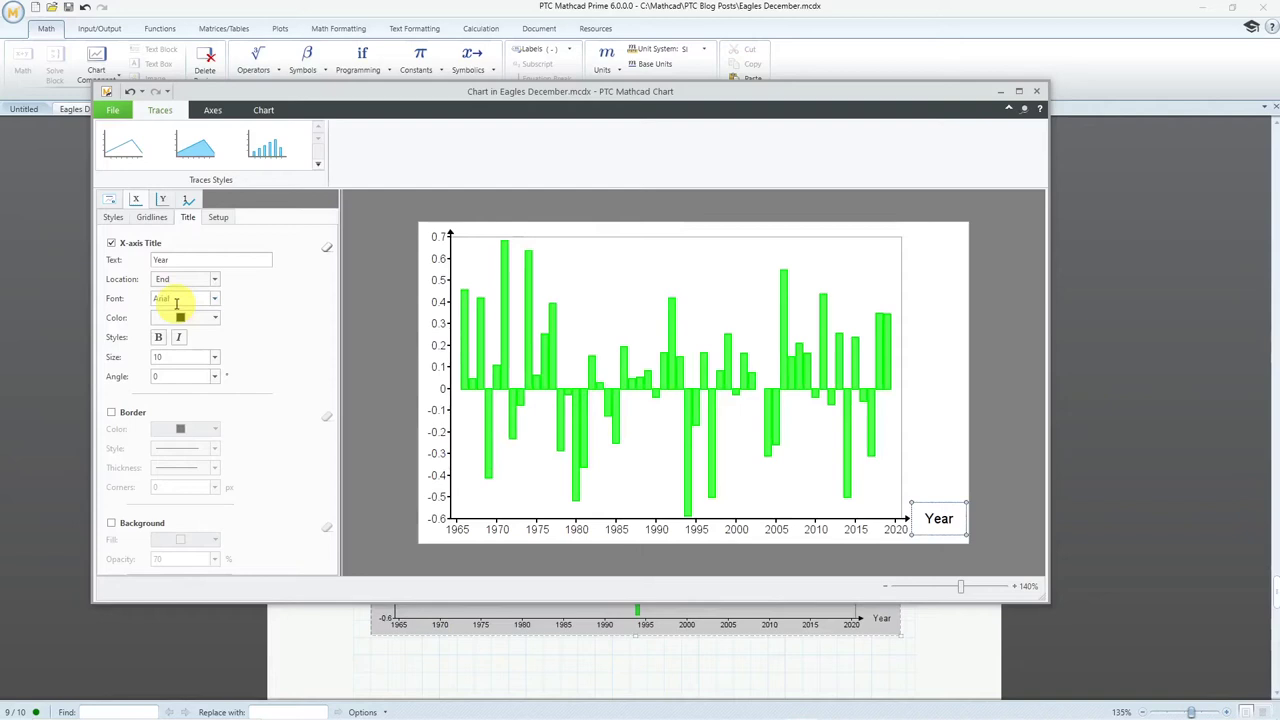
pyautogui.click(177, 281)
pyautogui.click(178, 317)
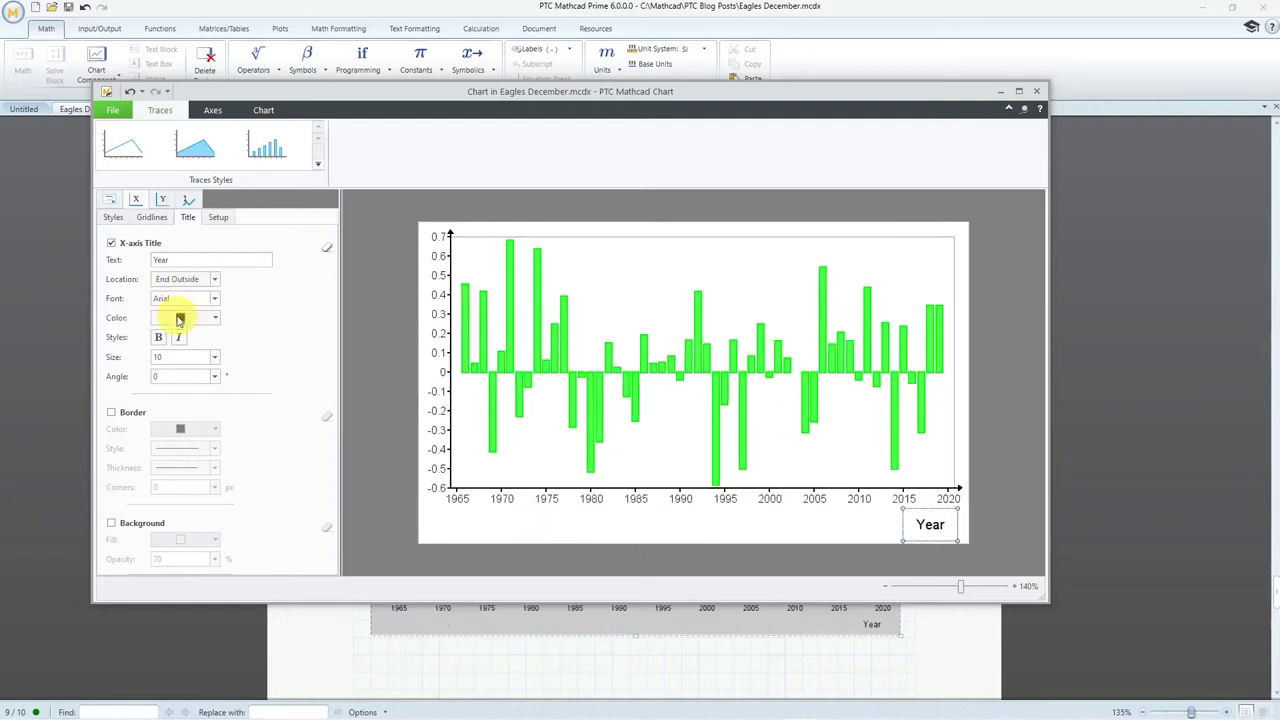
pyautogui.click(184, 282)
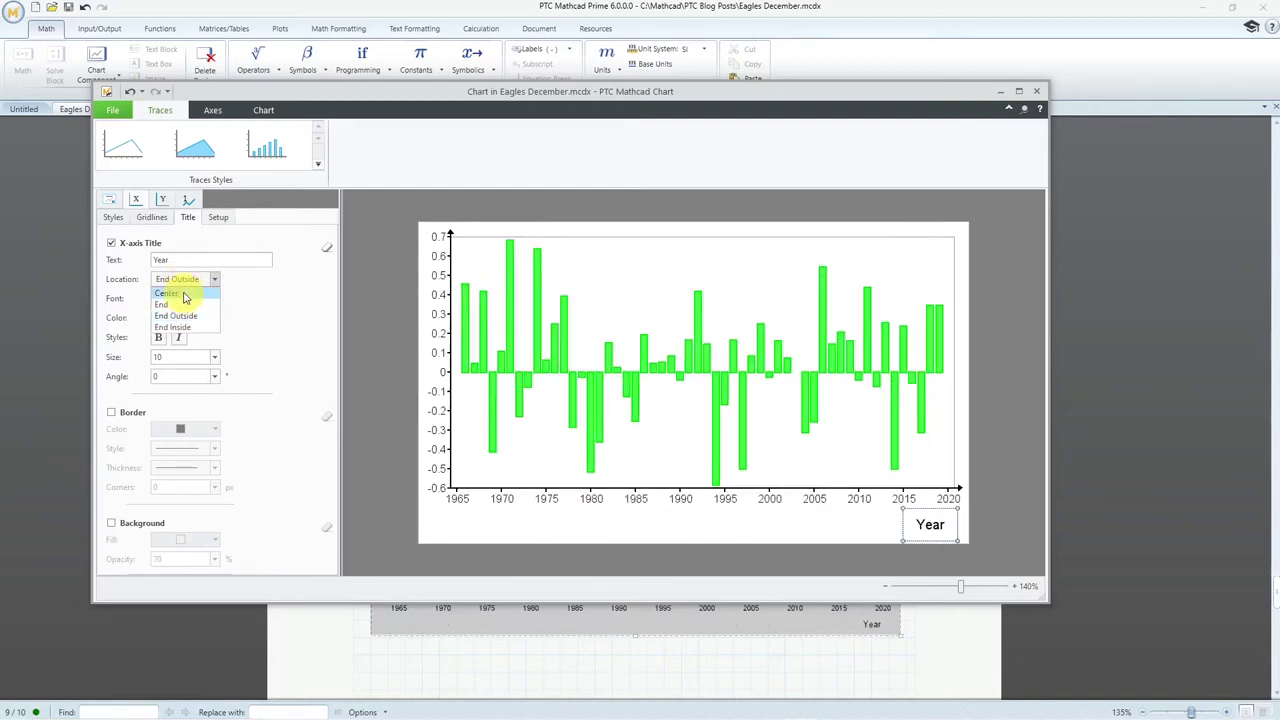
pyautogui.click(184, 295)
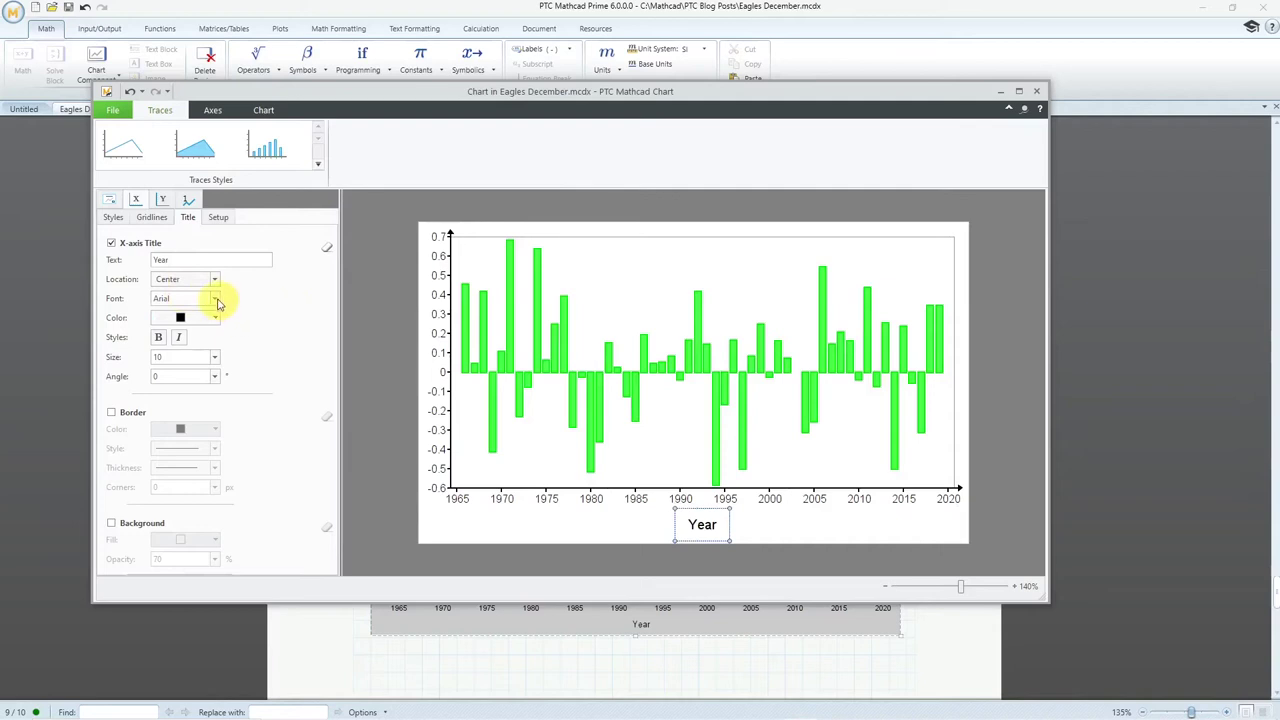
# Set the Year title font to Roboto at size 12.
pyautogui.click(216, 299)
pyautogui.scroll(-5, 283, 345)
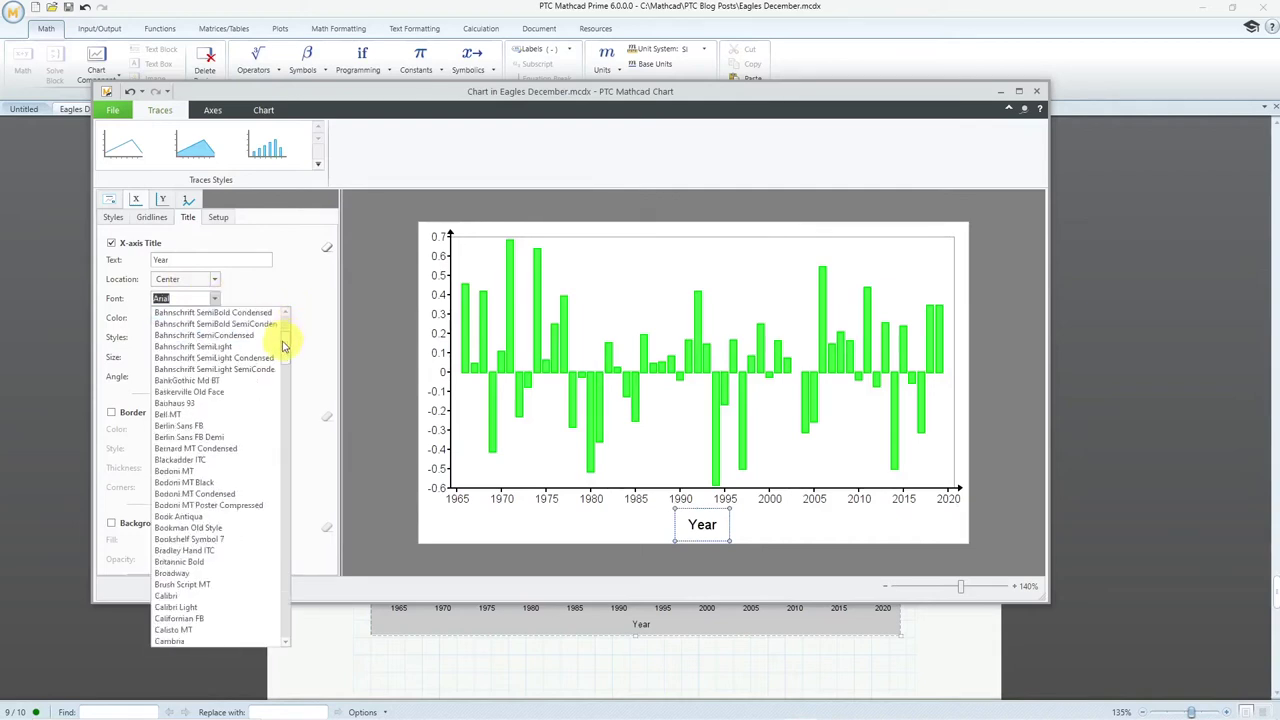
pyautogui.scroll(-20, 283, 345)
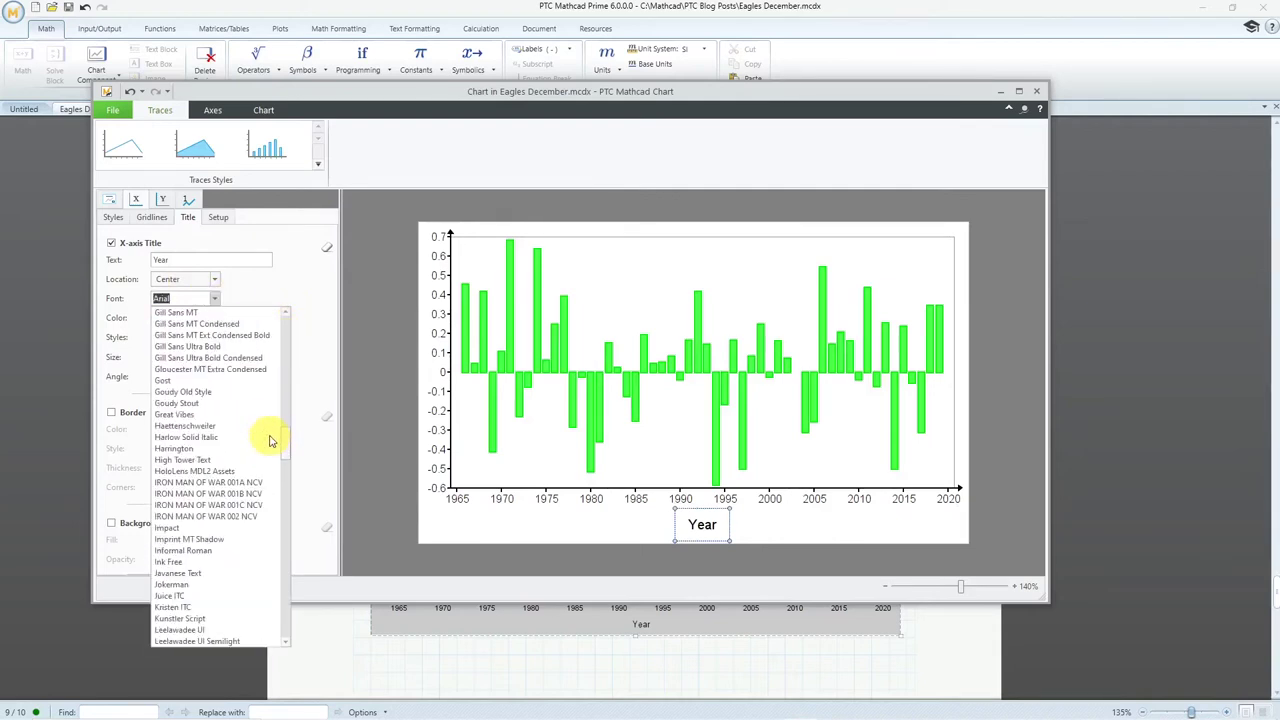
pyautogui.moveTo(269, 440); pyautogui.dragTo(255, 535)
pyautogui.scroll(-2, 256, 534)
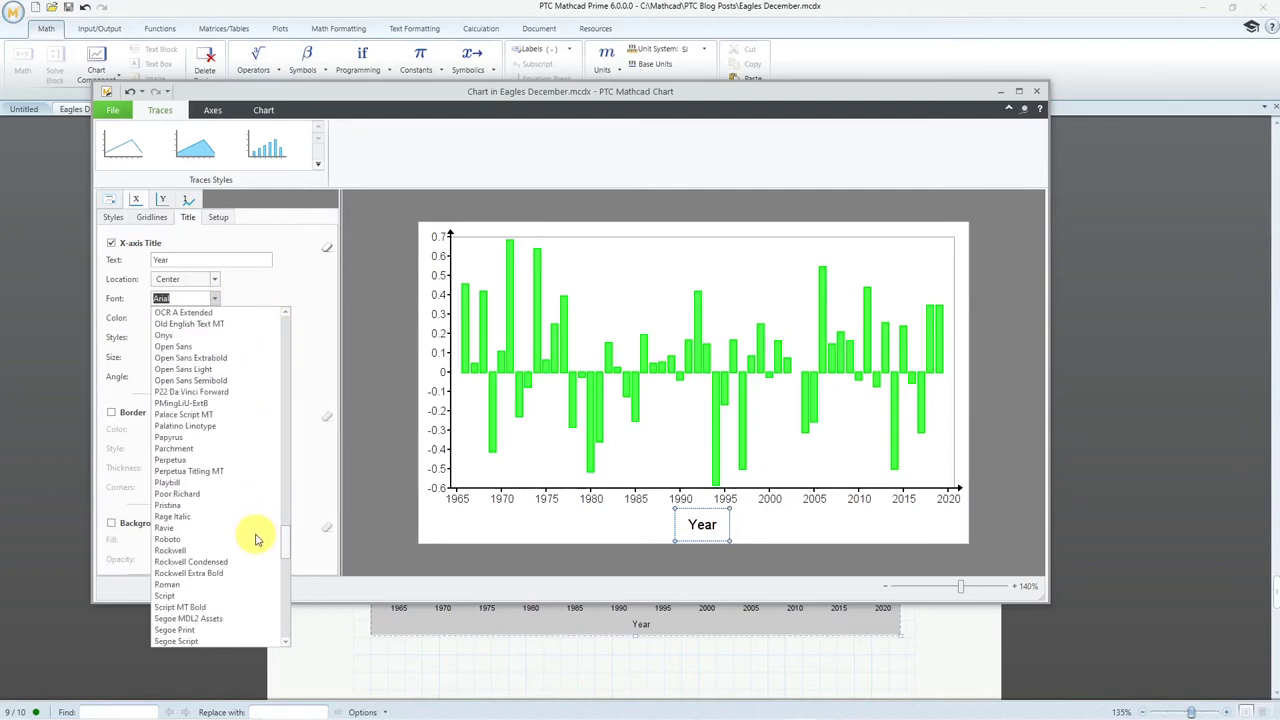
pyautogui.click(192, 529)
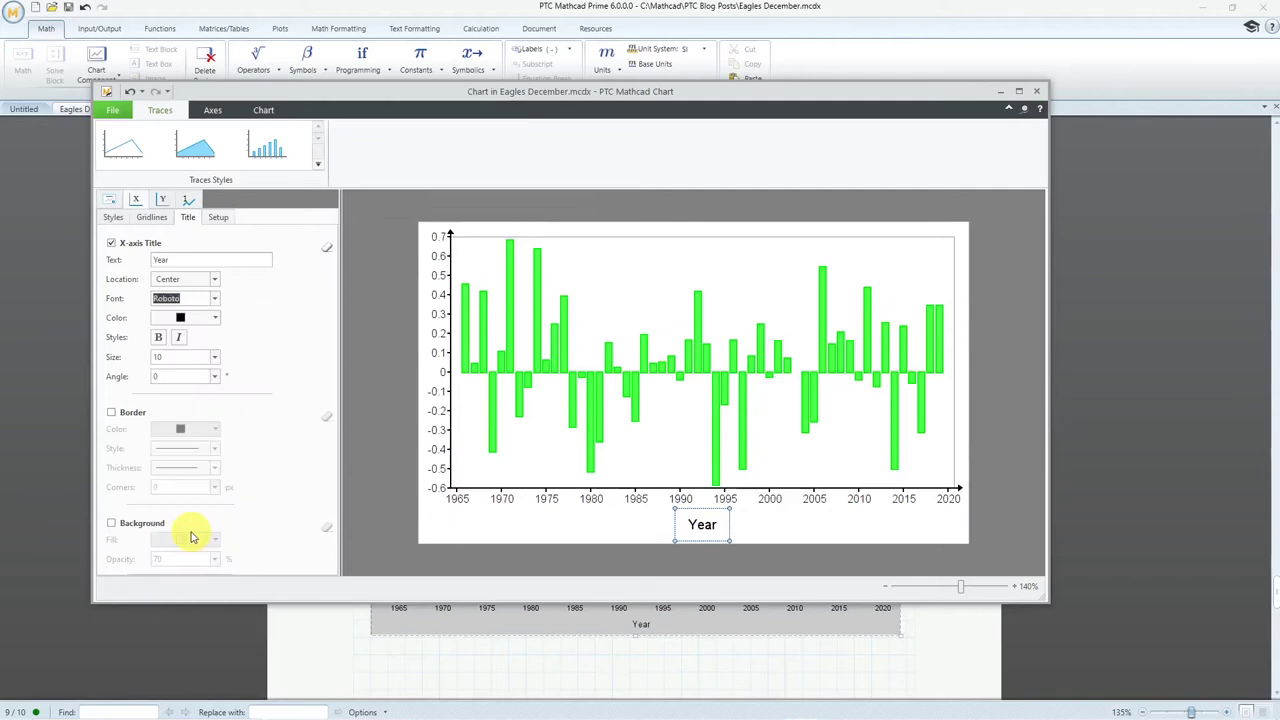
pyautogui.click(214, 357)
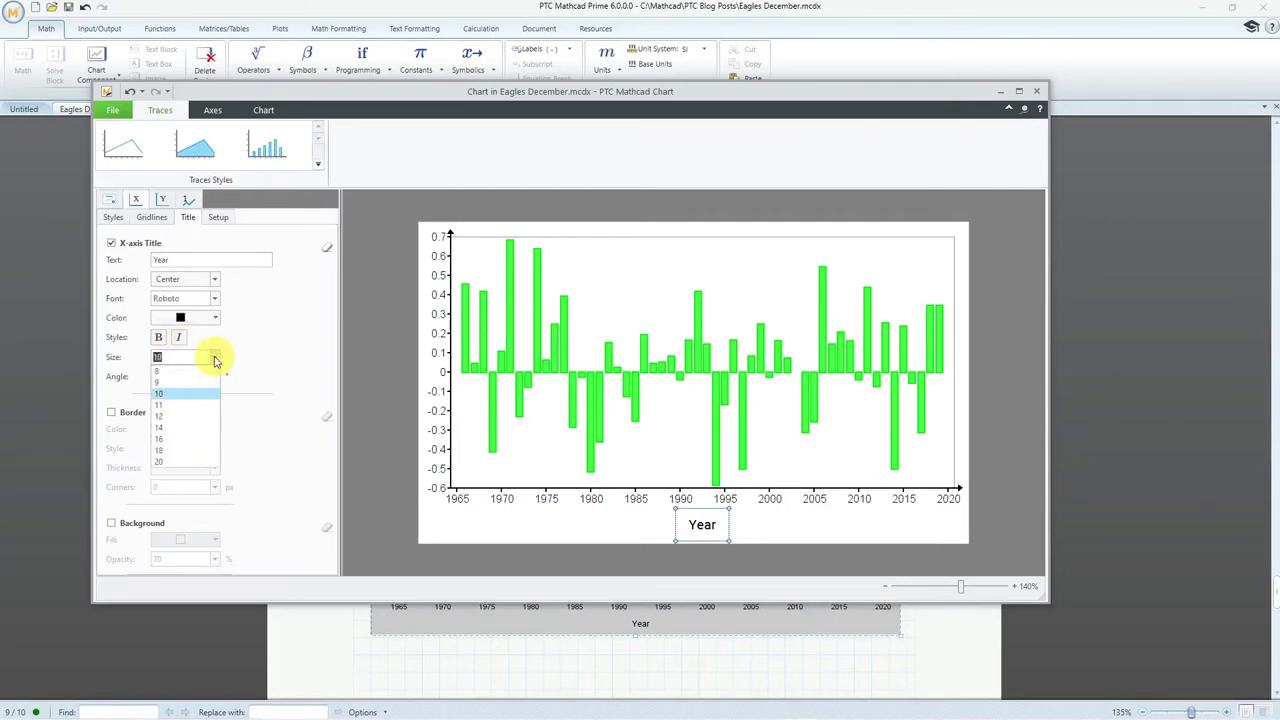
pyautogui.click(197, 416)
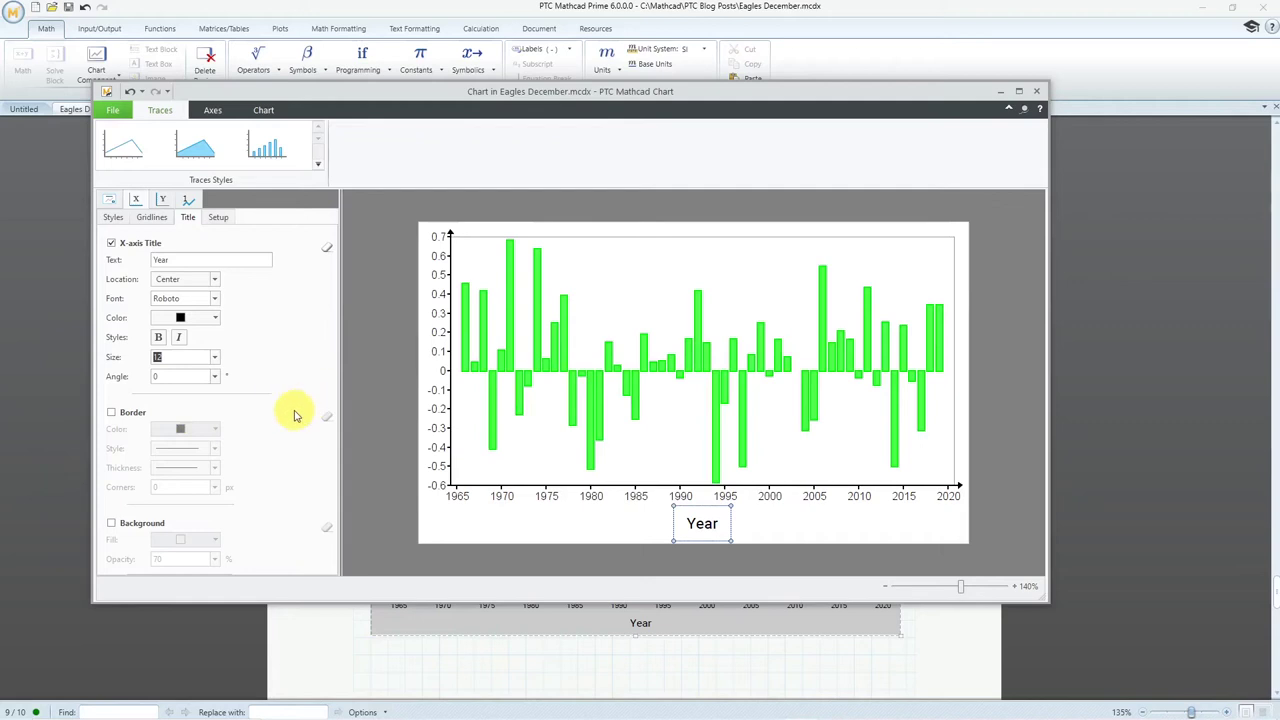
# Try a border and background on the Year title, leaving both switched off.
pyautogui.click(111, 416)
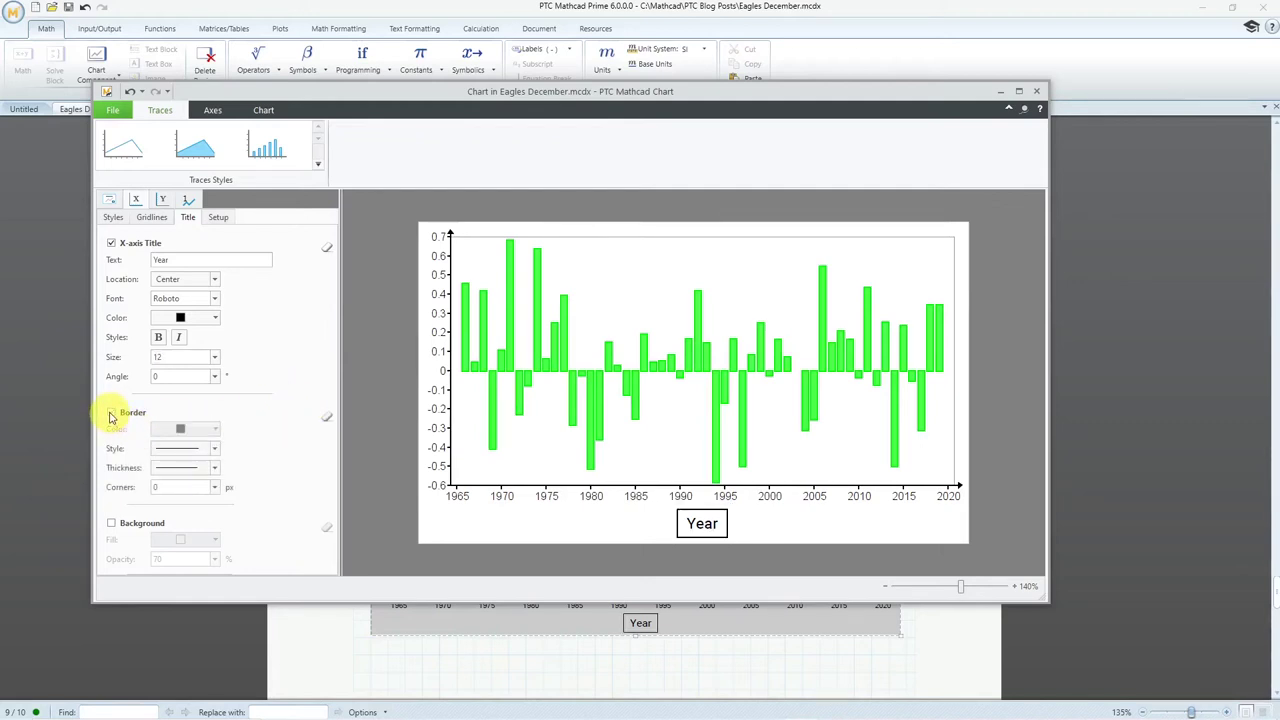
pyautogui.click(111, 416)
pyautogui.click(111, 525)
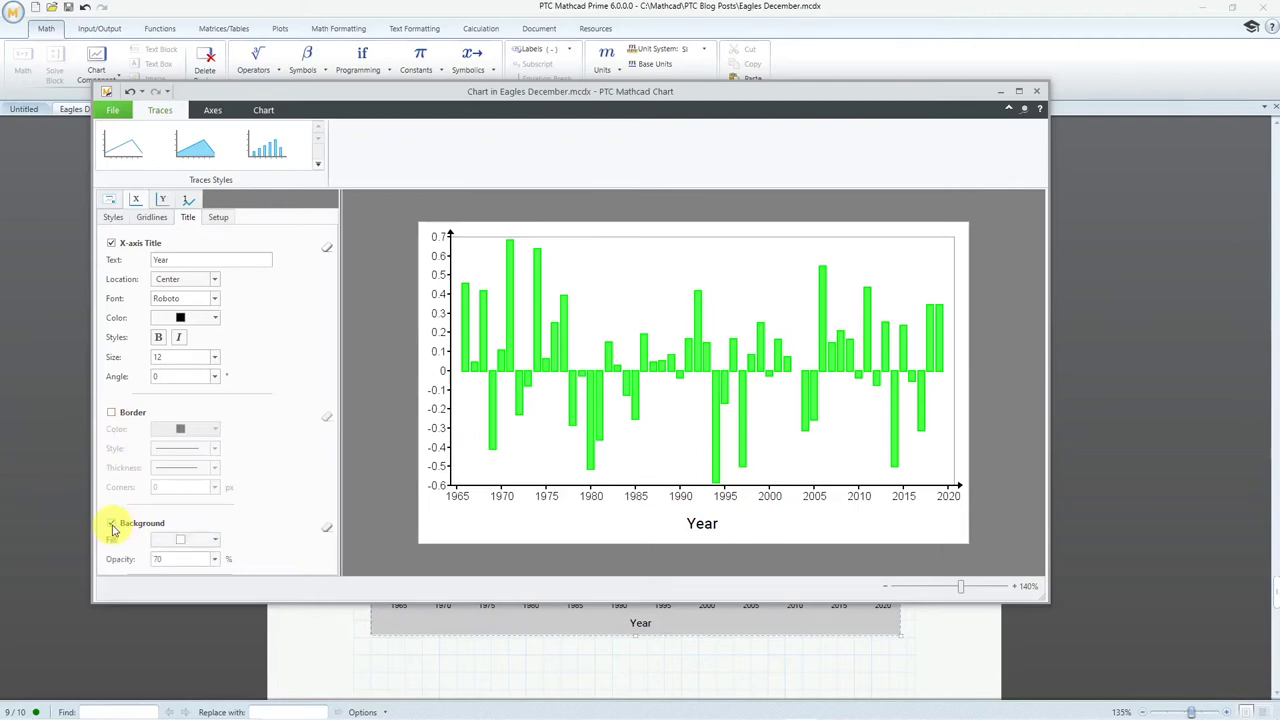
pyautogui.click(111, 524)
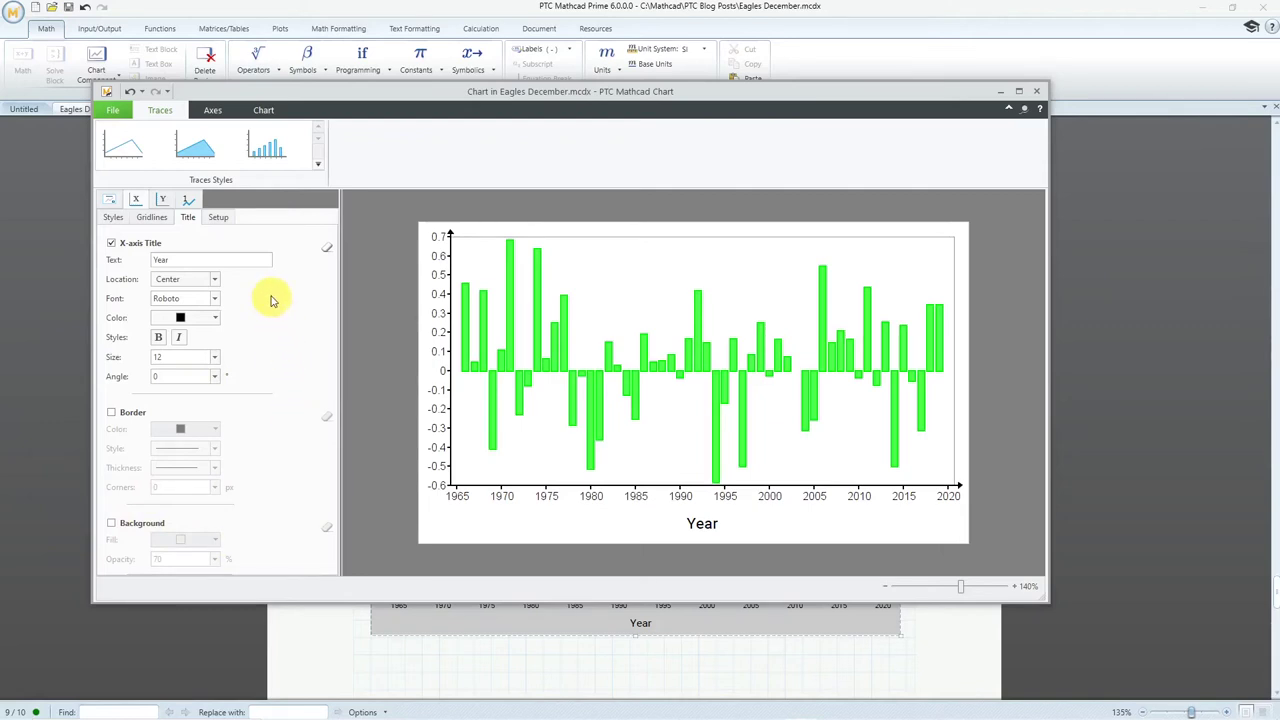
# Try Y-axis gridlines, minor tick marks and minor gridlines, leaving all off, then show title settings.
pyautogui.click(163, 200)
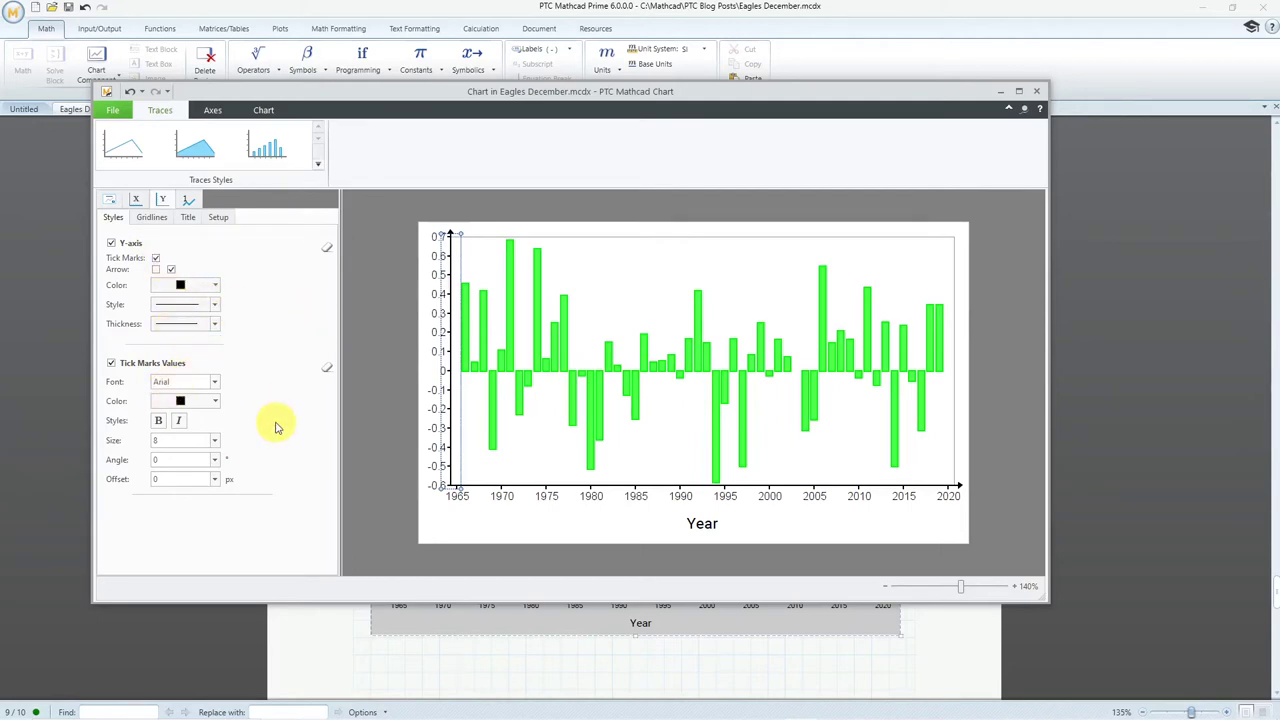
pyautogui.click(155, 218)
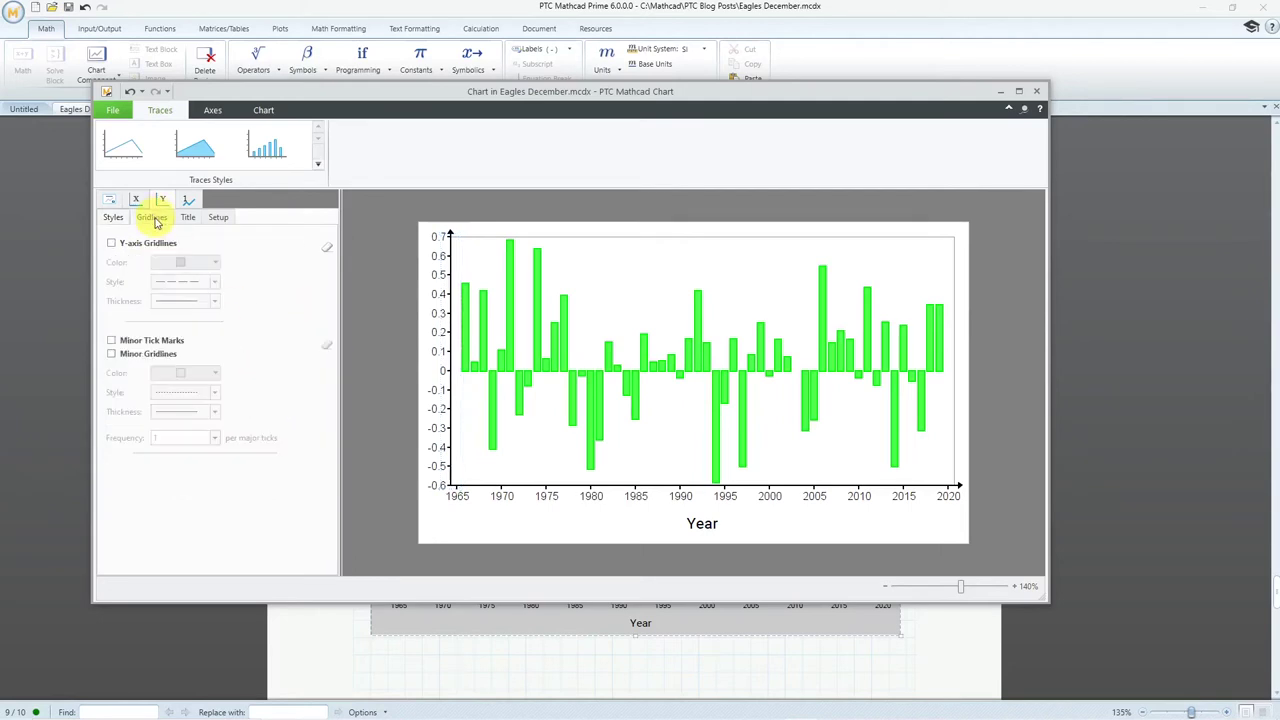
pyautogui.click(136, 247)
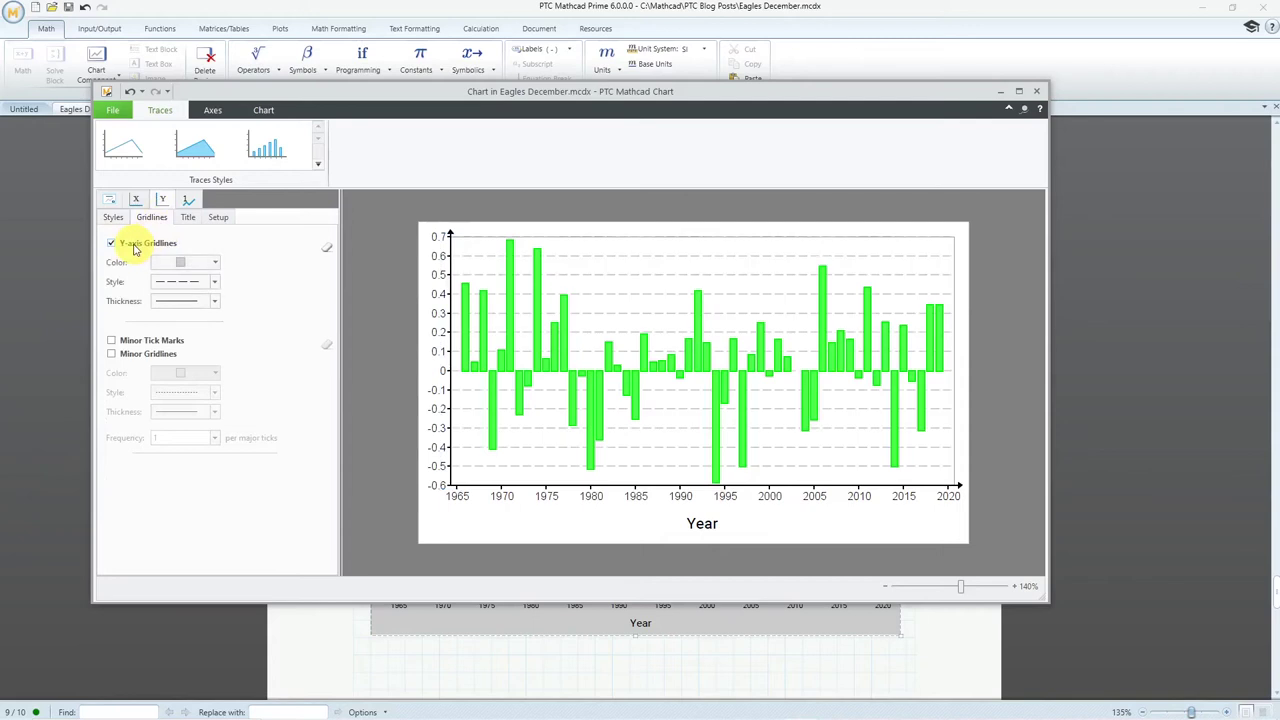
pyautogui.click(136, 247)
pyautogui.click(134, 343)
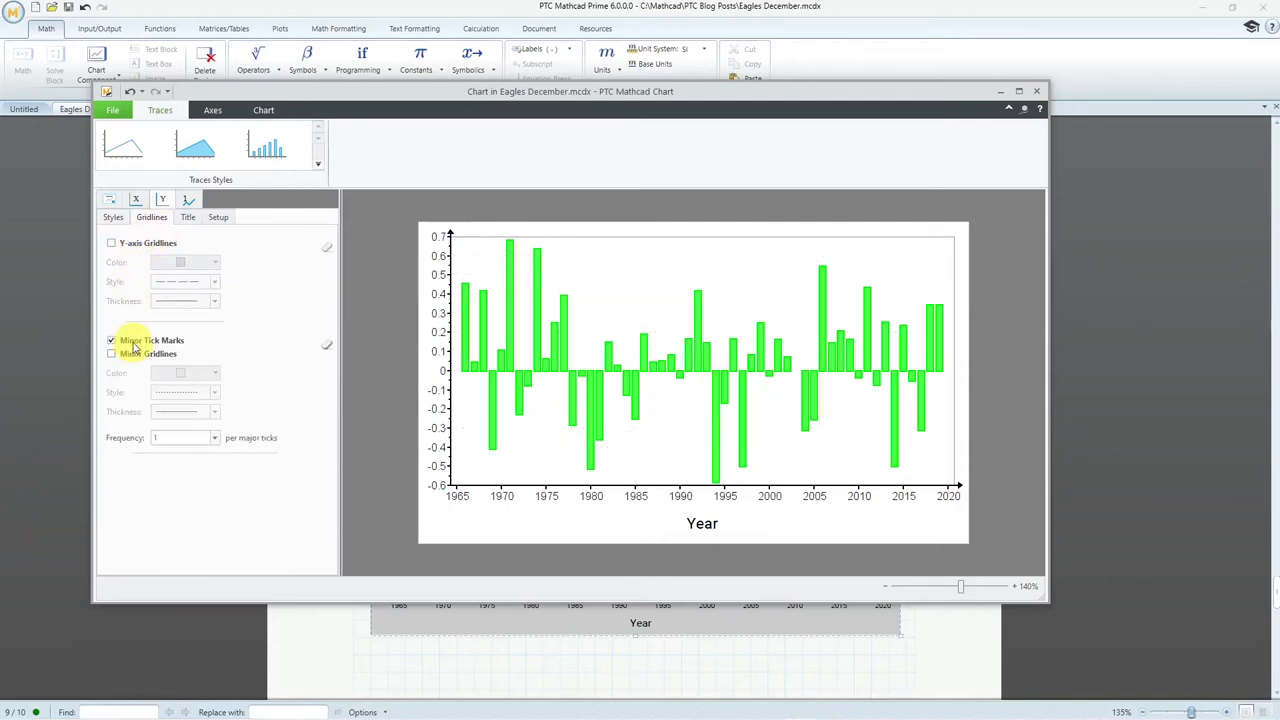
pyautogui.click(111, 341)
pyautogui.click(112, 354)
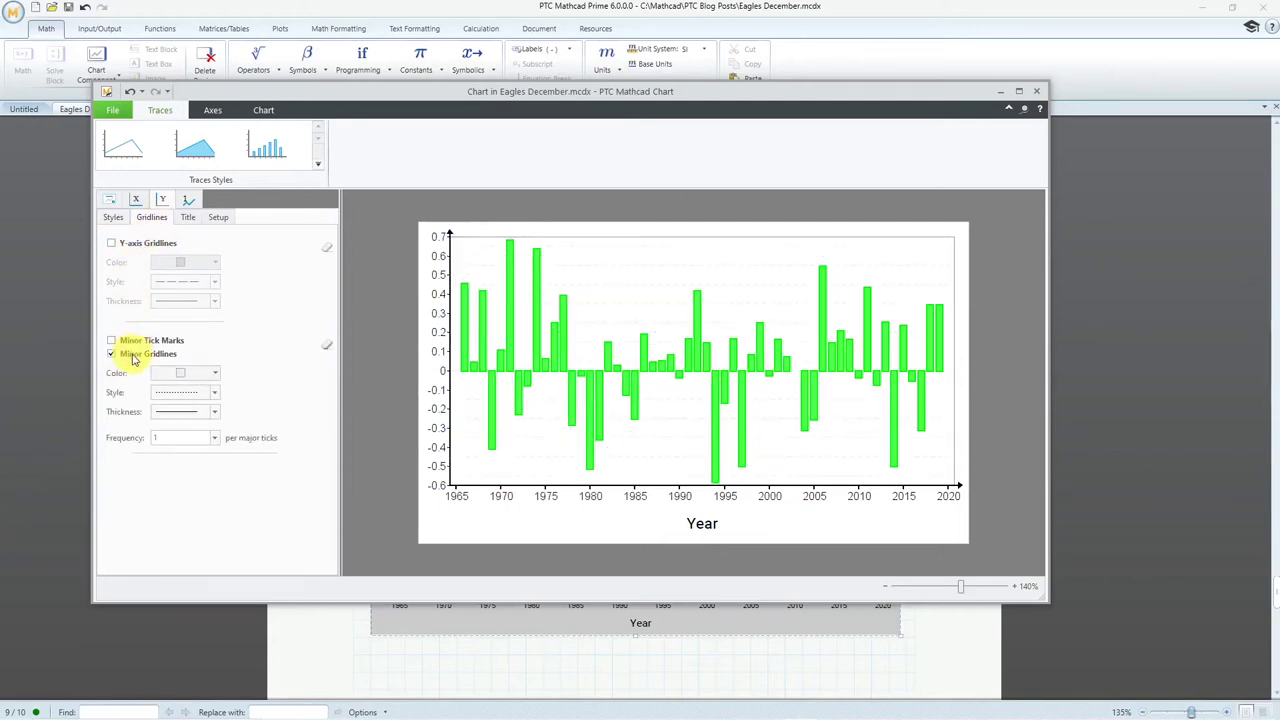
pyautogui.click(133, 357)
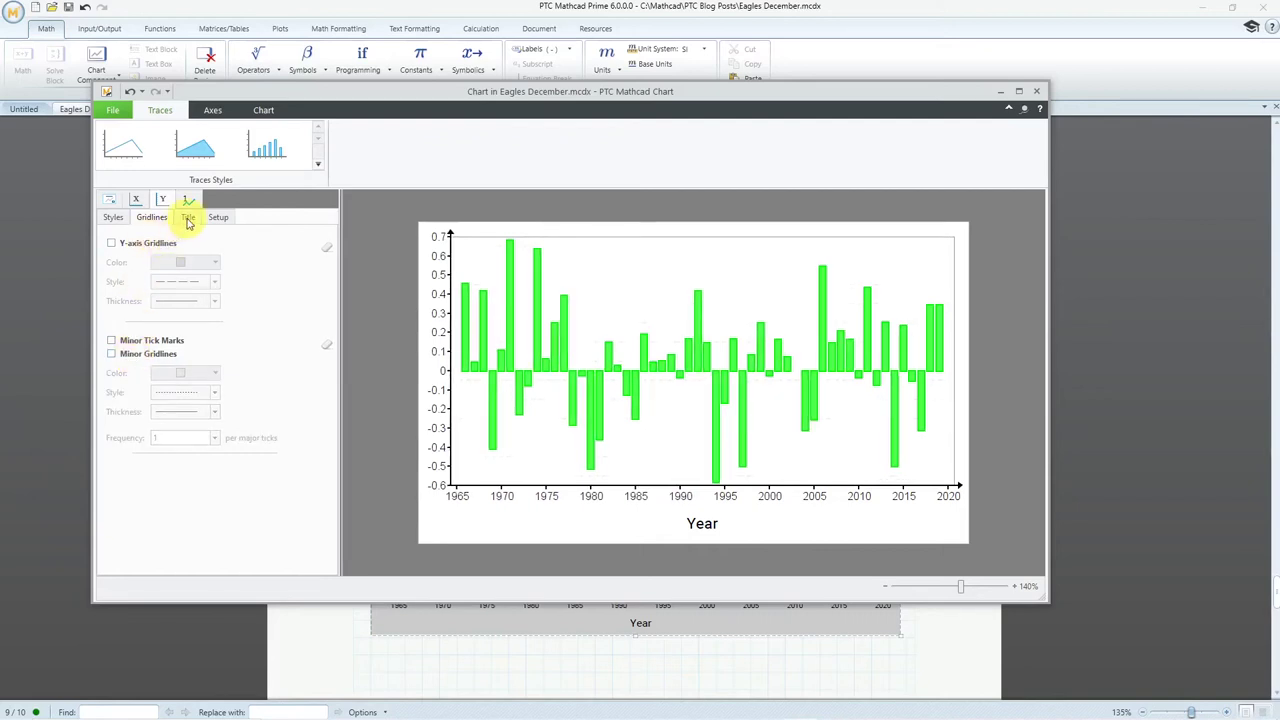
pyautogui.click(188, 218)
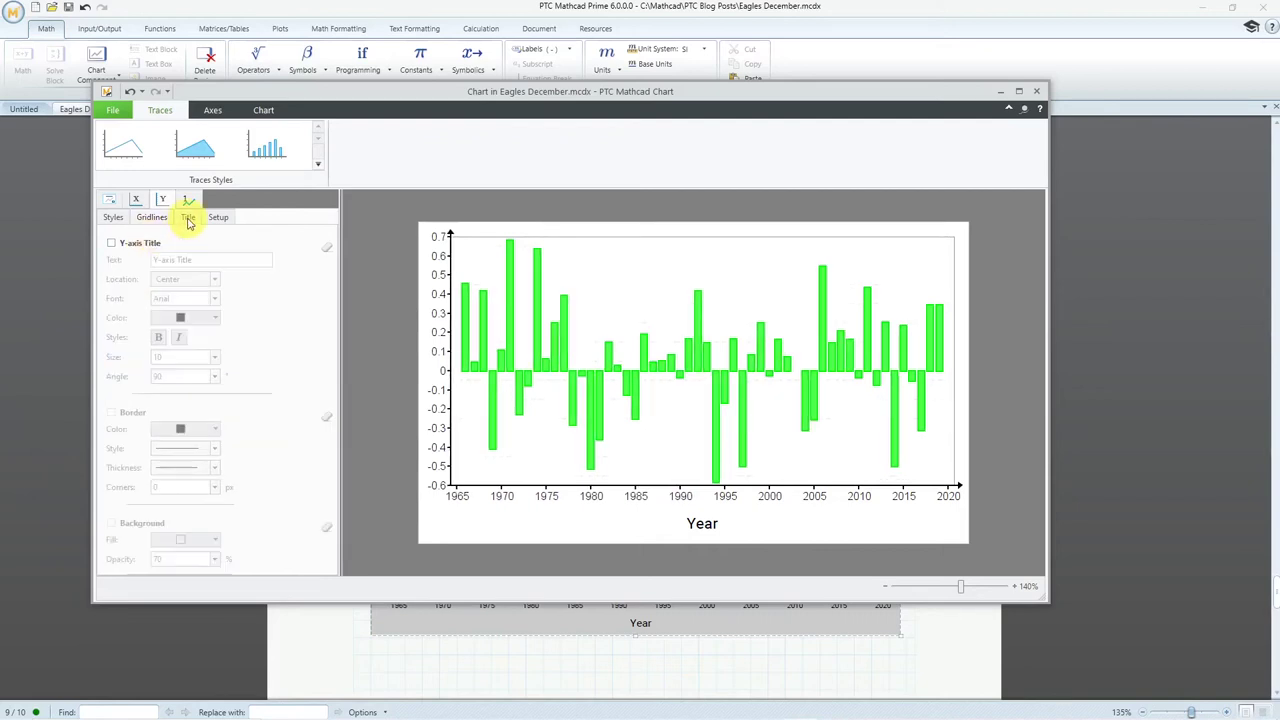
# Turn on the Y-axis title and replace its placeholder text with 'Differential'.
pyautogui.click(111, 243)
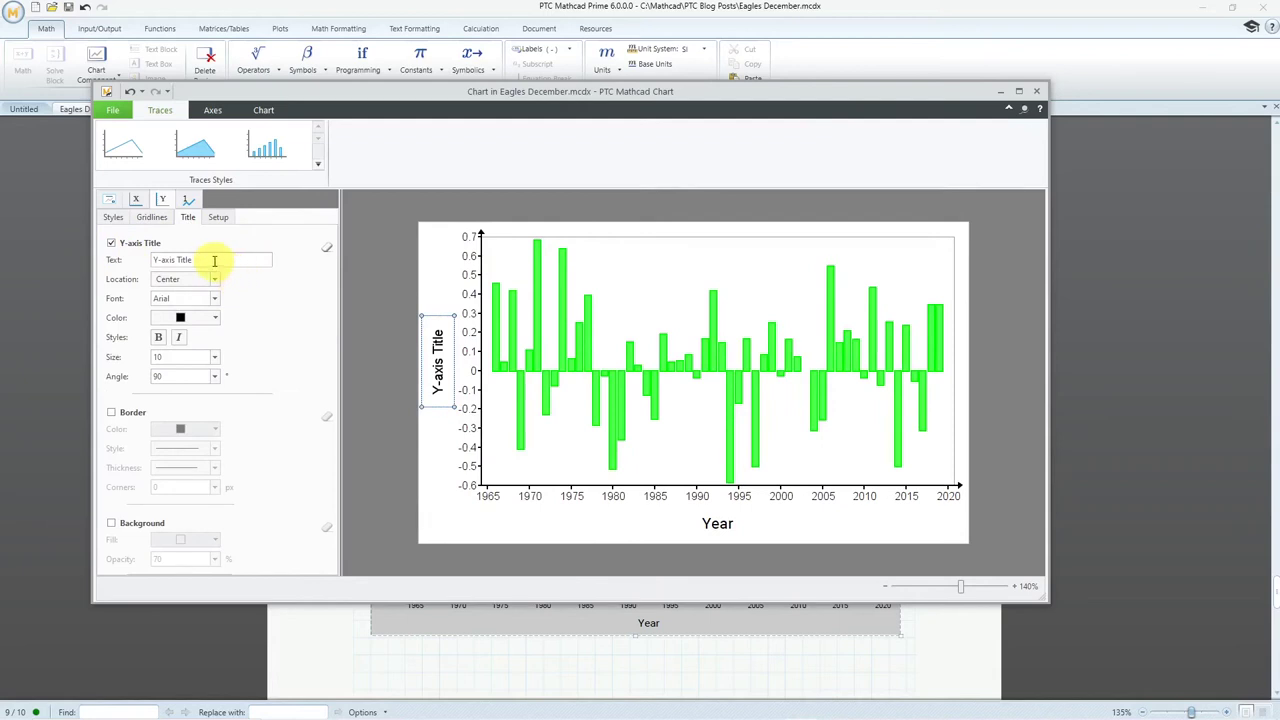
pyautogui.moveTo(214, 261); pyautogui.dragTo(160, 260)
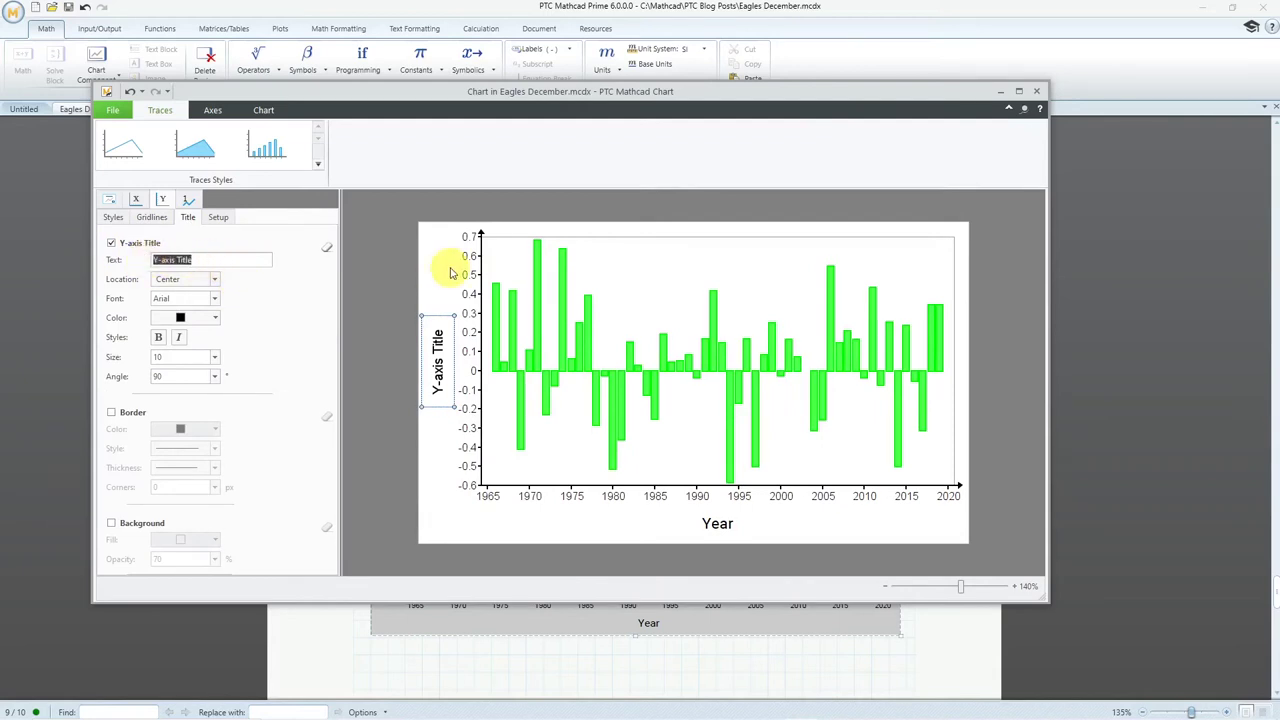
pyautogui.write('Different')
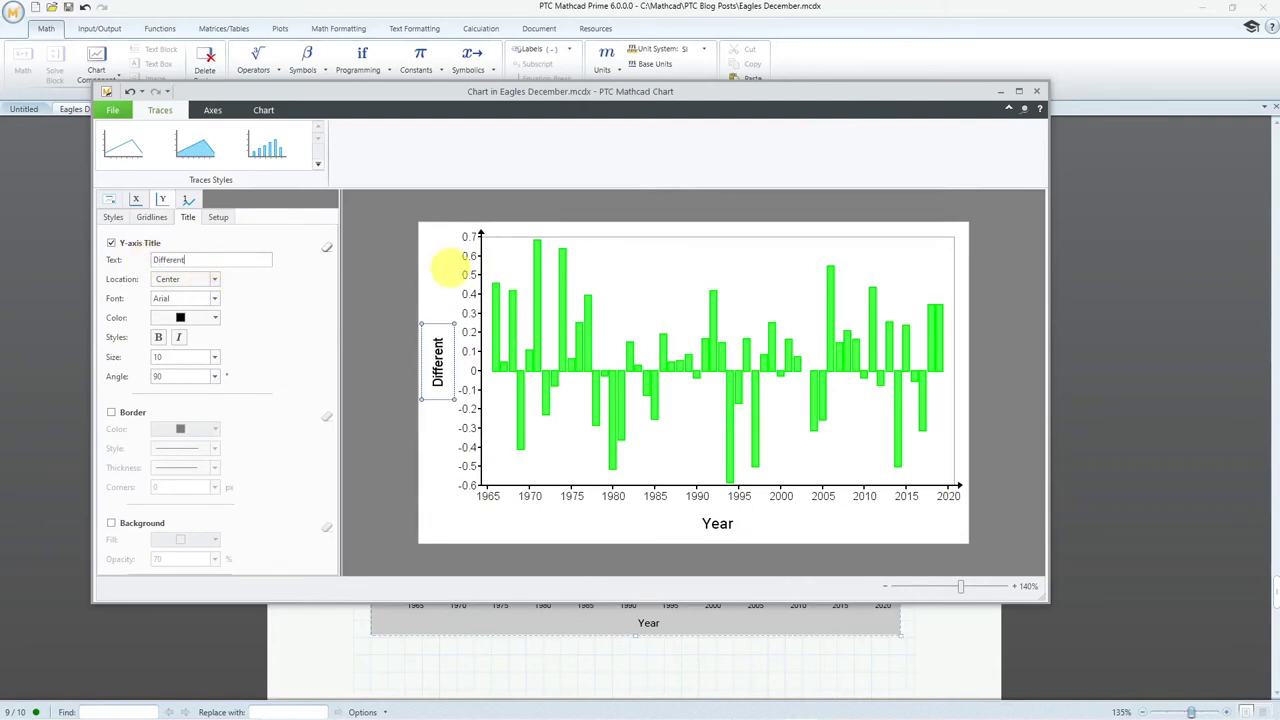
pyautogui.write('ial')
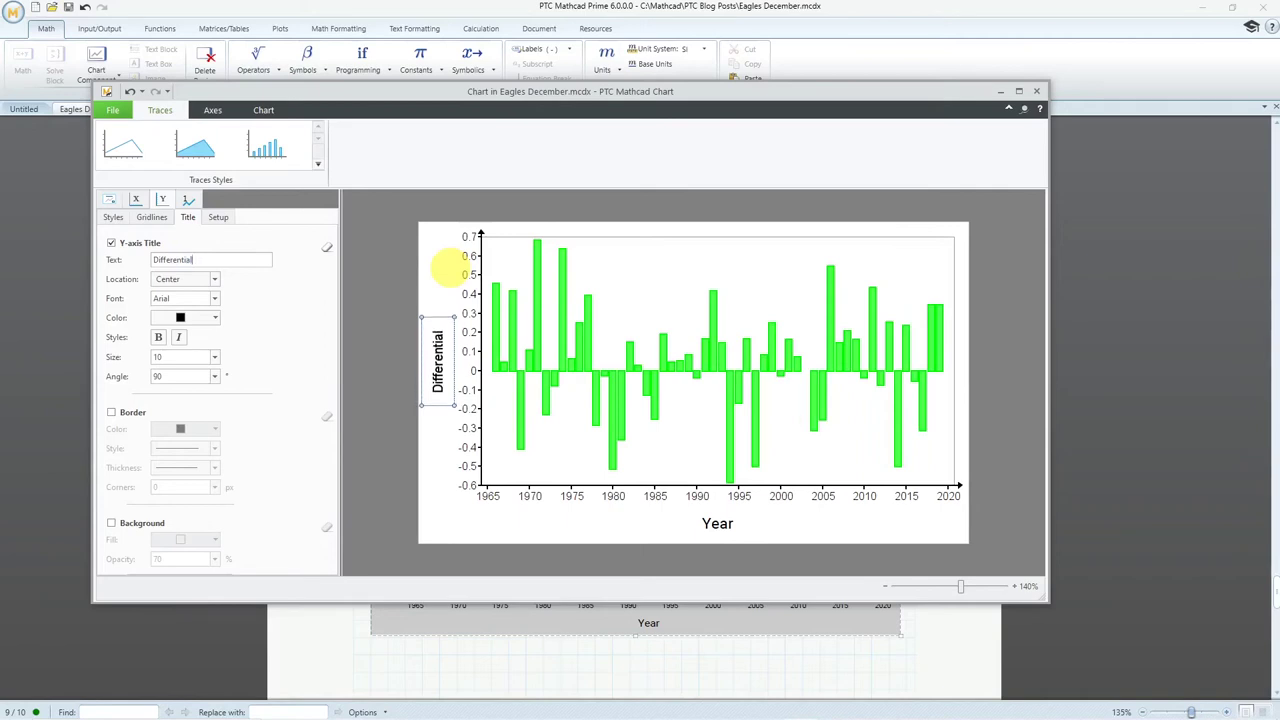
# Format the Differential title in 12-point Roboto, angled vertically at 90°.
pyautogui.click(214, 303)
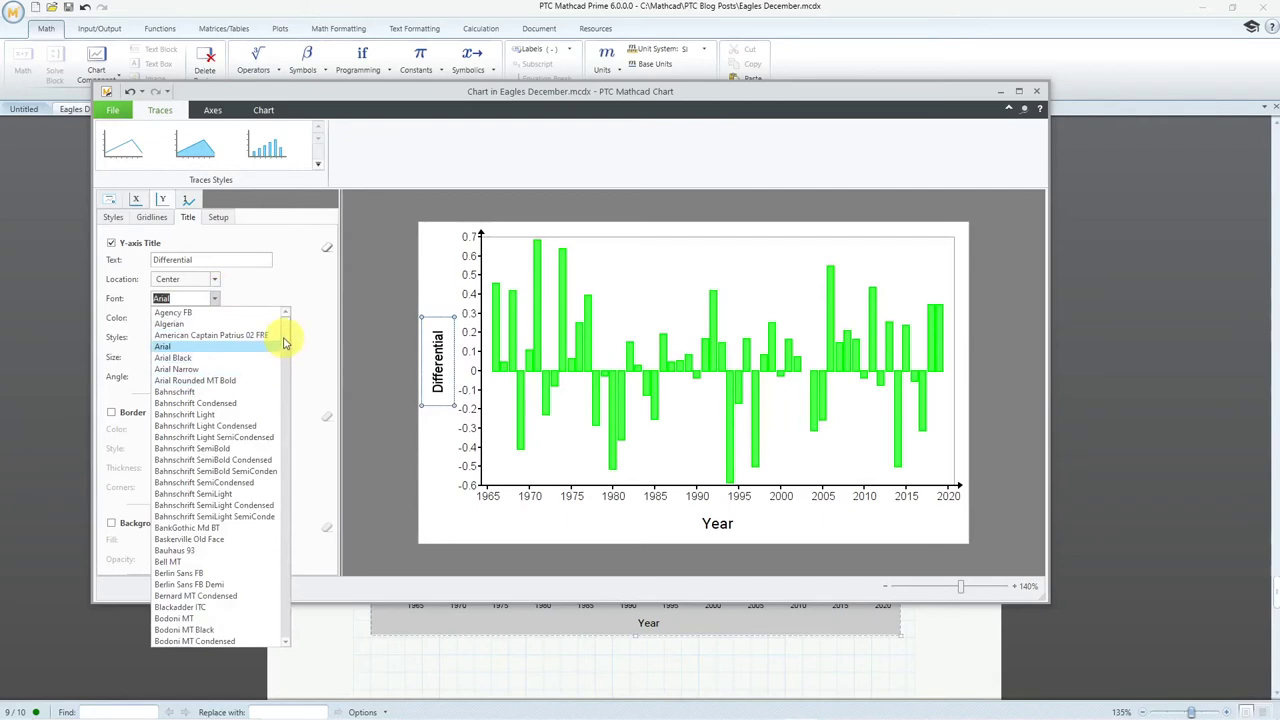
pyautogui.moveTo(287, 336); pyautogui.dragTo(268, 562)
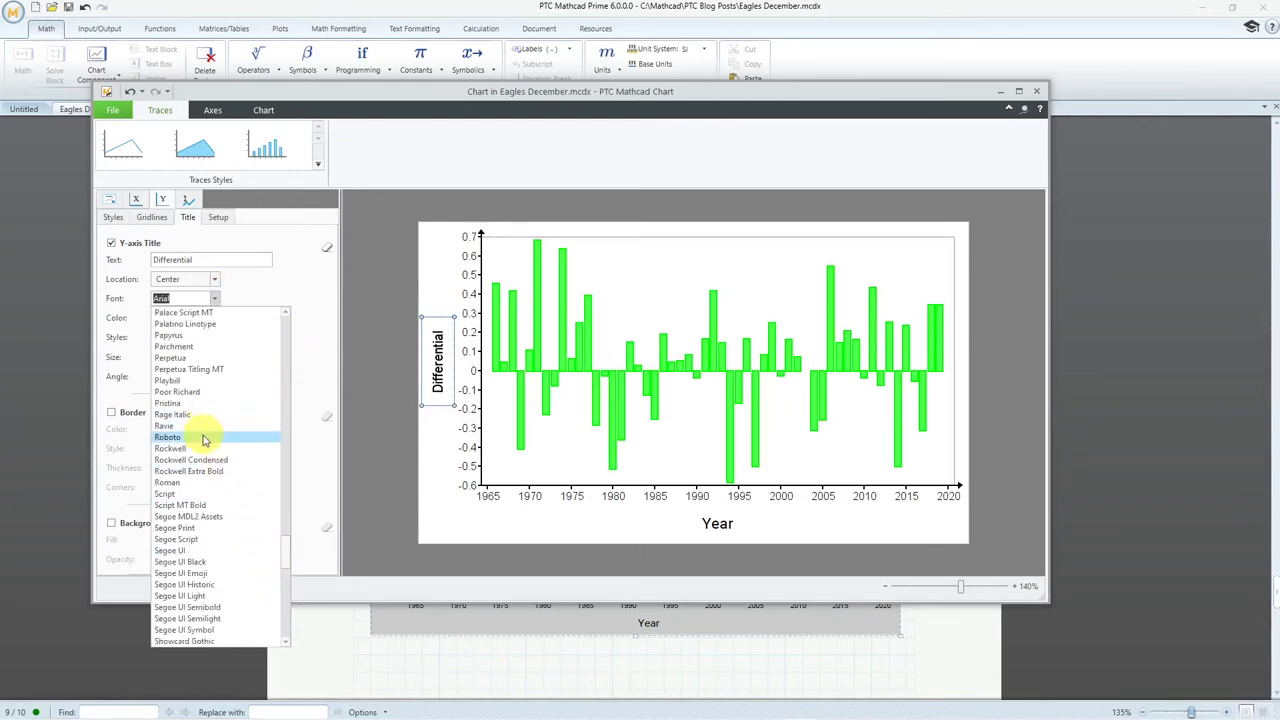
pyautogui.click(212, 437)
pyautogui.click(212, 357)
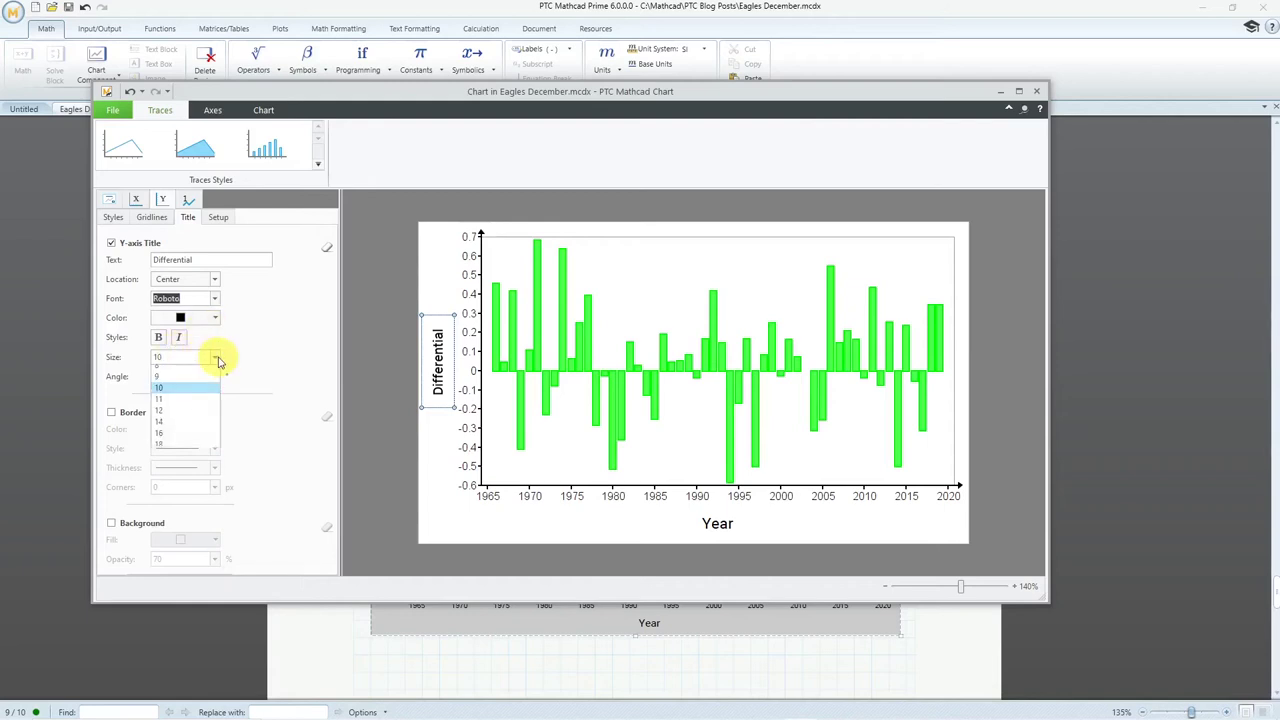
pyautogui.click(206, 416)
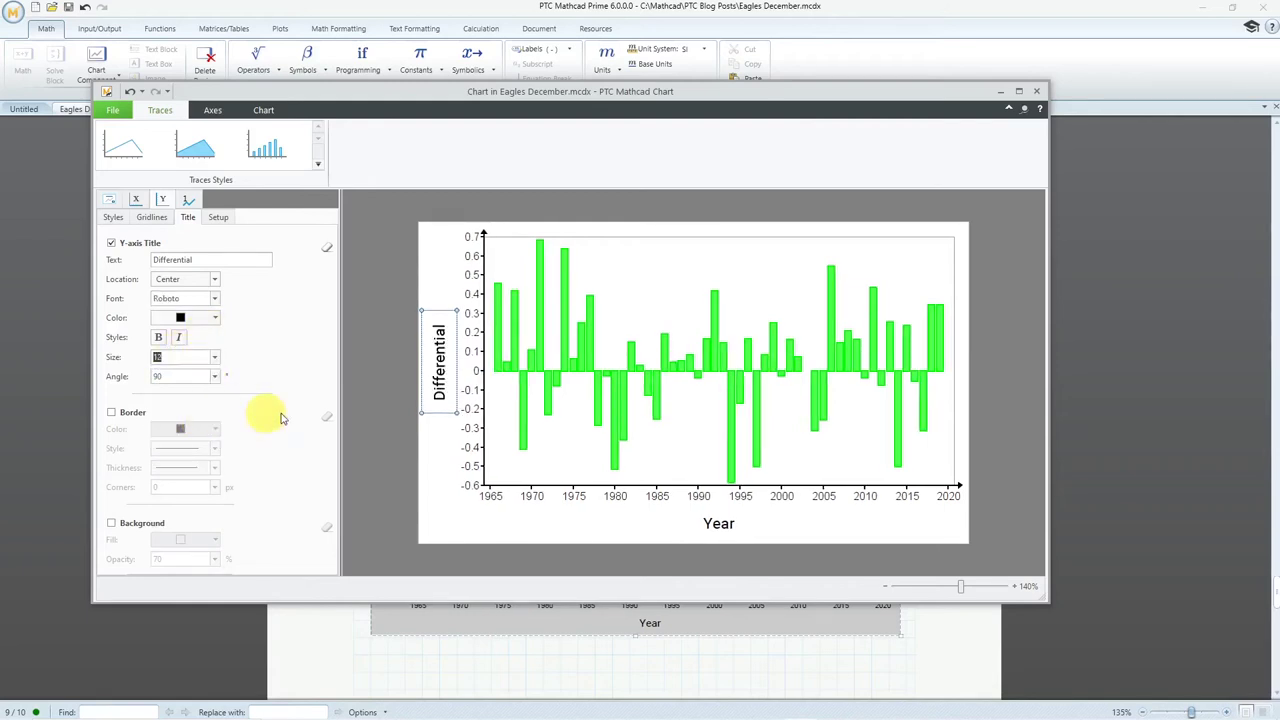
pyautogui.click(214, 376)
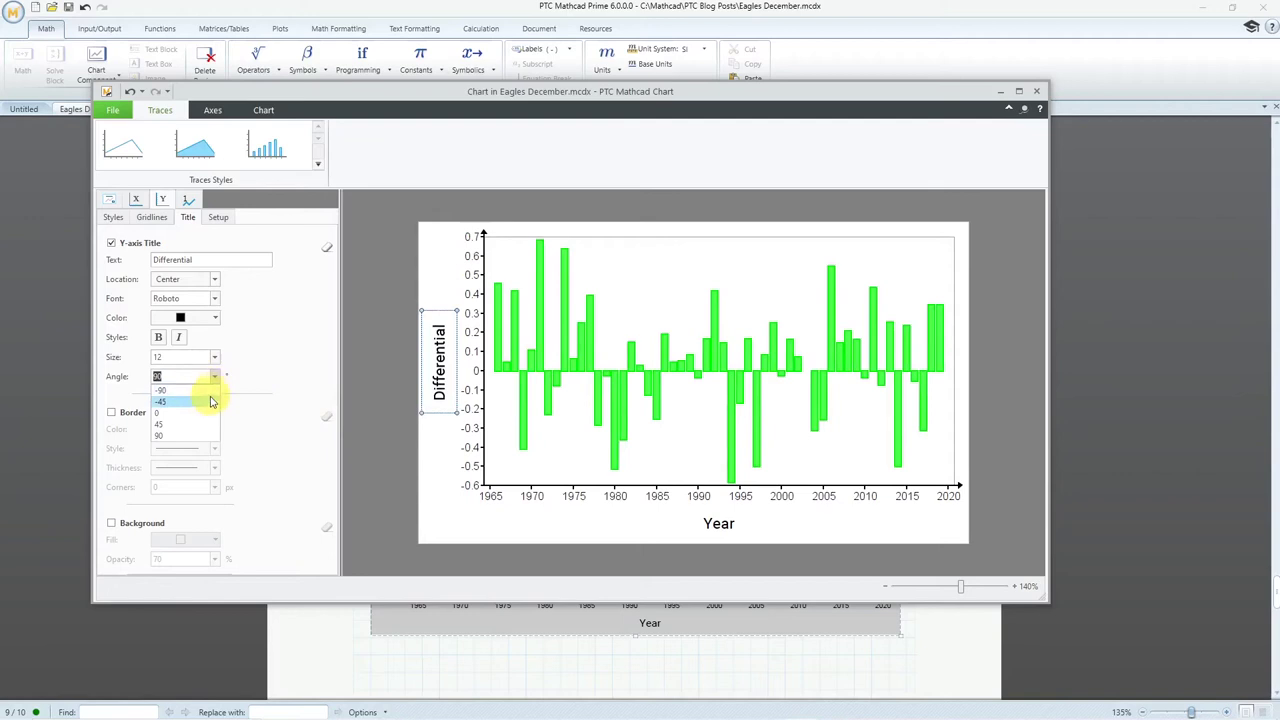
pyautogui.click(209, 417)
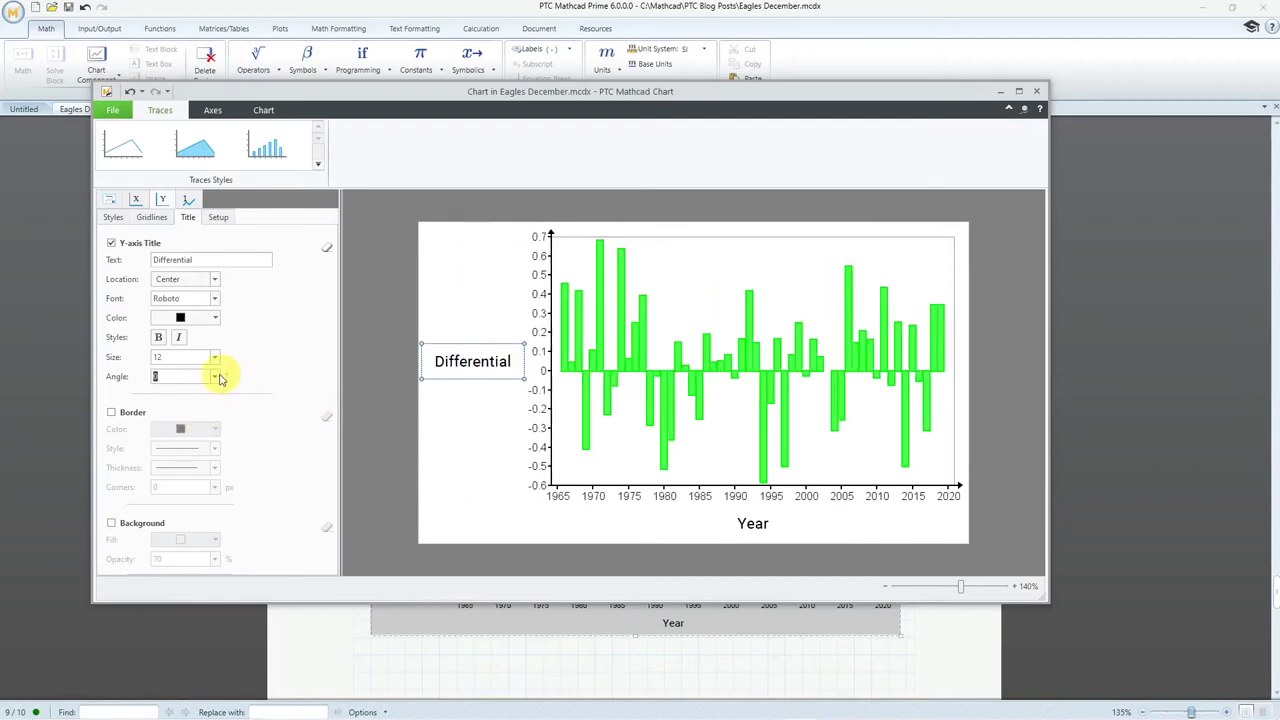
pyautogui.click(214, 376)
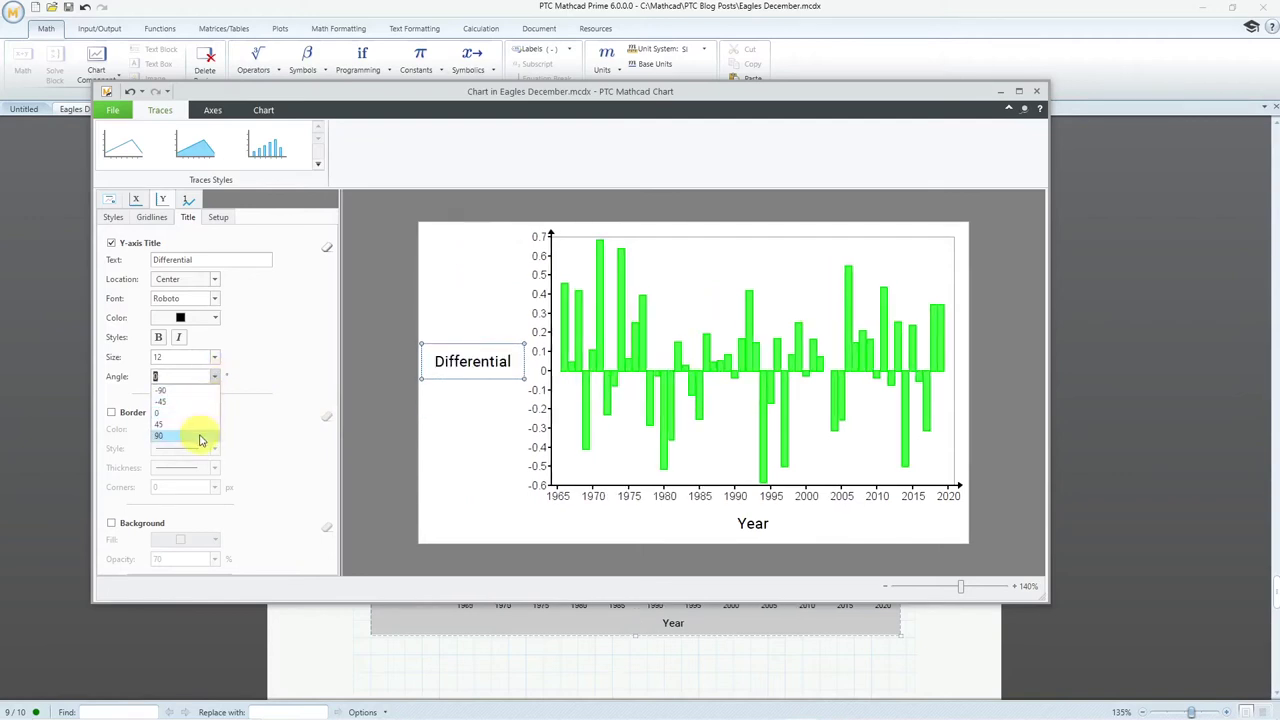
pyautogui.click(200, 436)
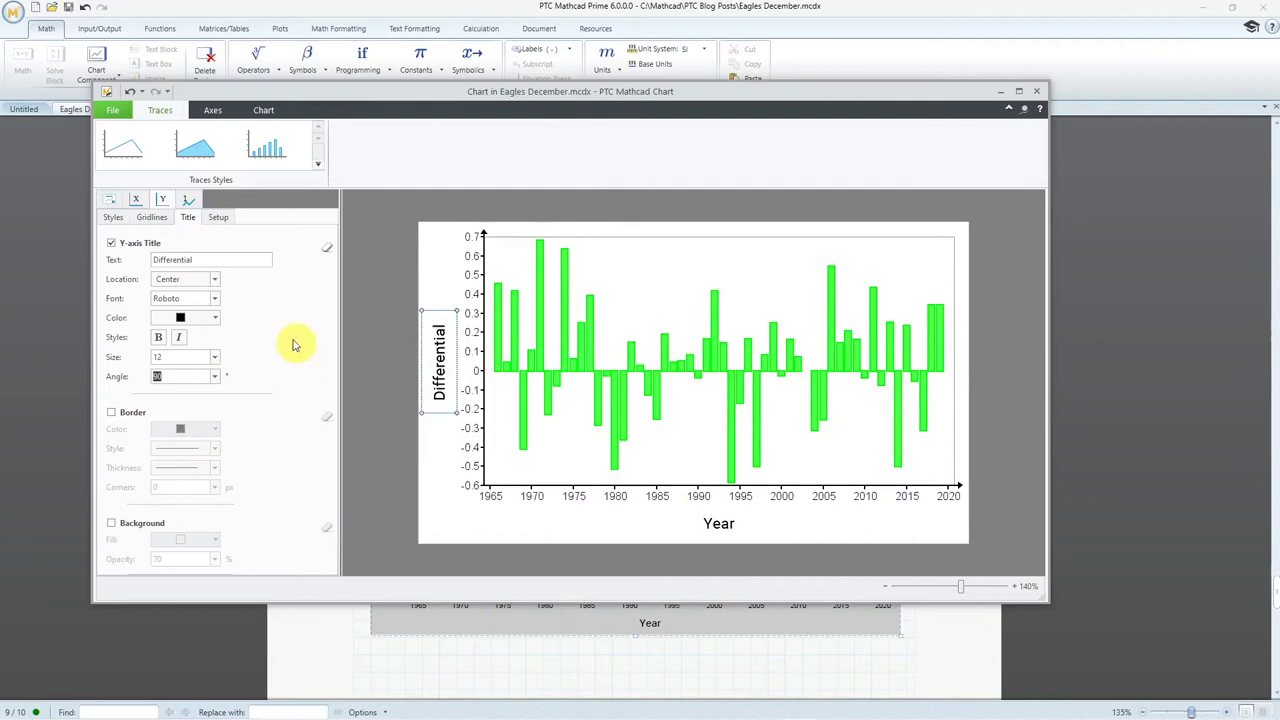
# Enable a user-defined Y-axis range from -0.75 to 0.75 and select the step count for 6 steps.
pyautogui.click(219, 217)
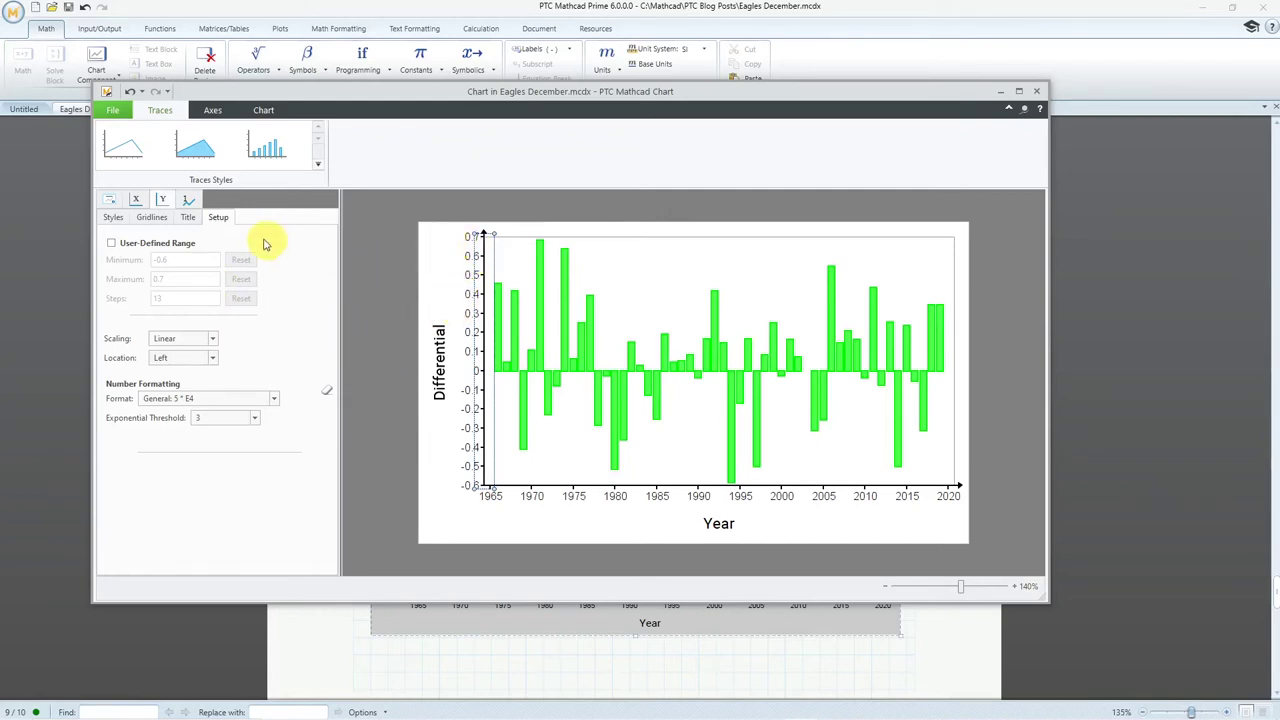
pyautogui.click(187, 216)
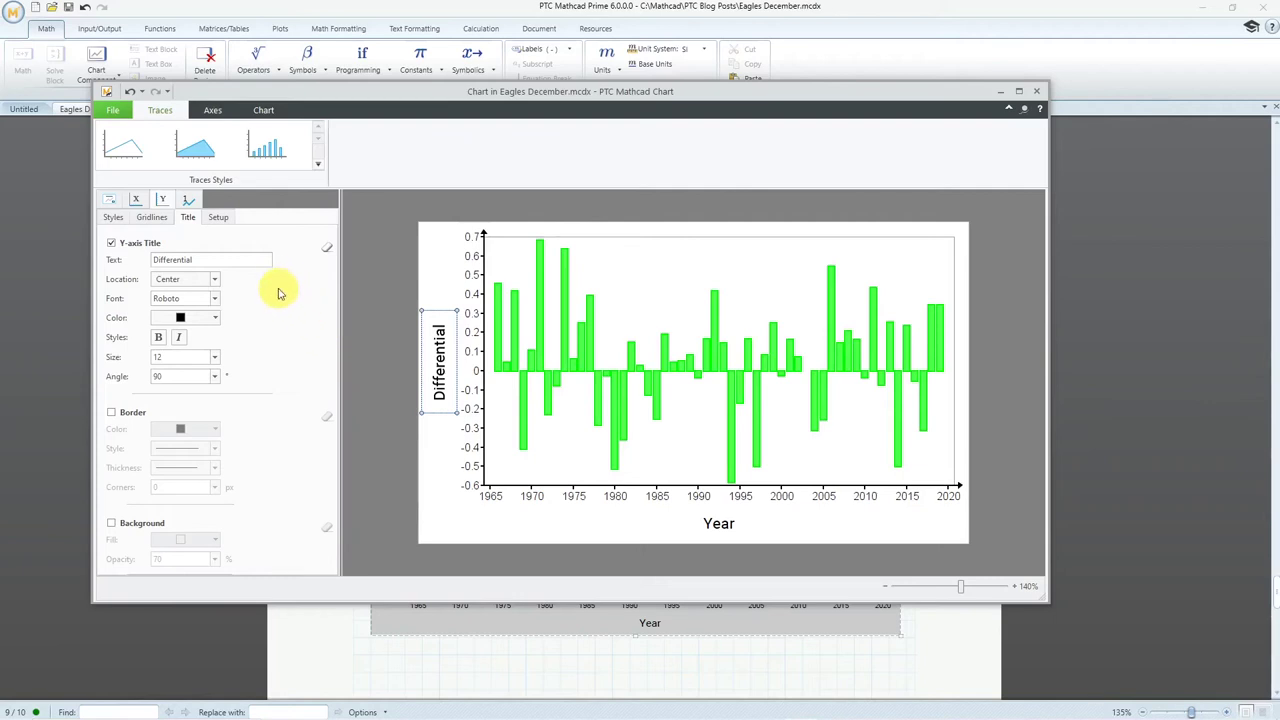
pyautogui.click(222, 219)
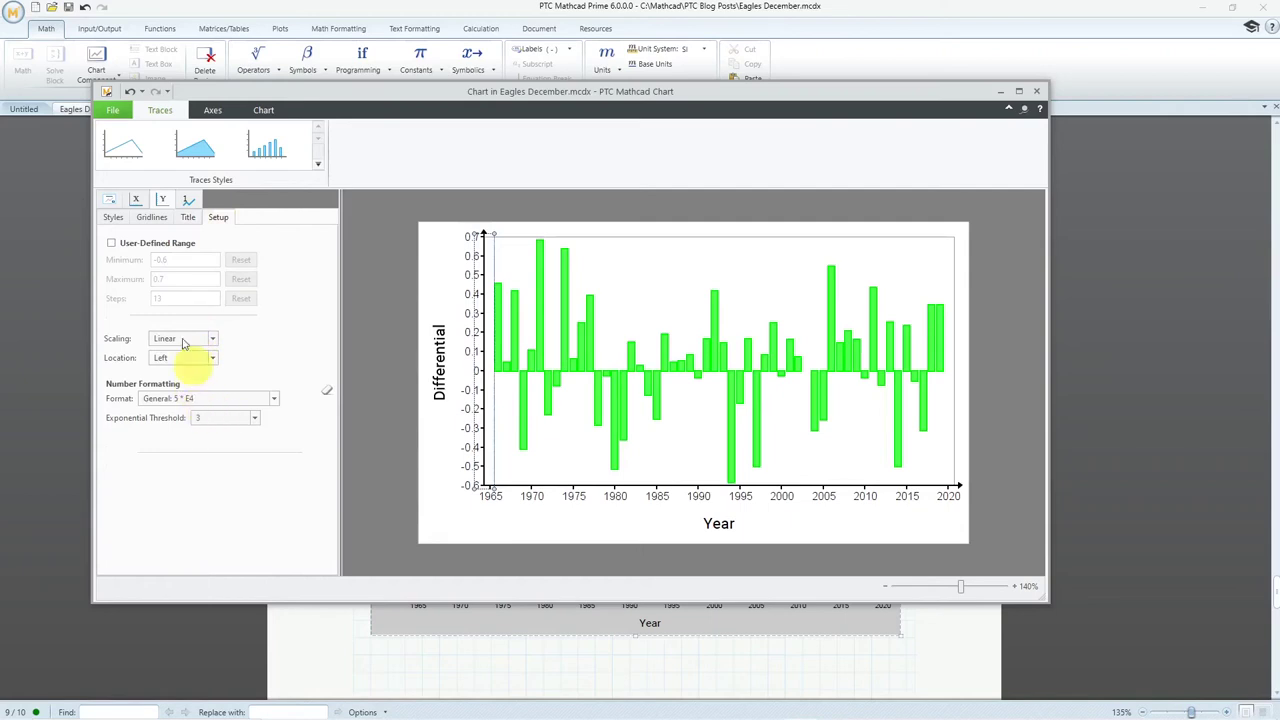
pyautogui.click(111, 244)
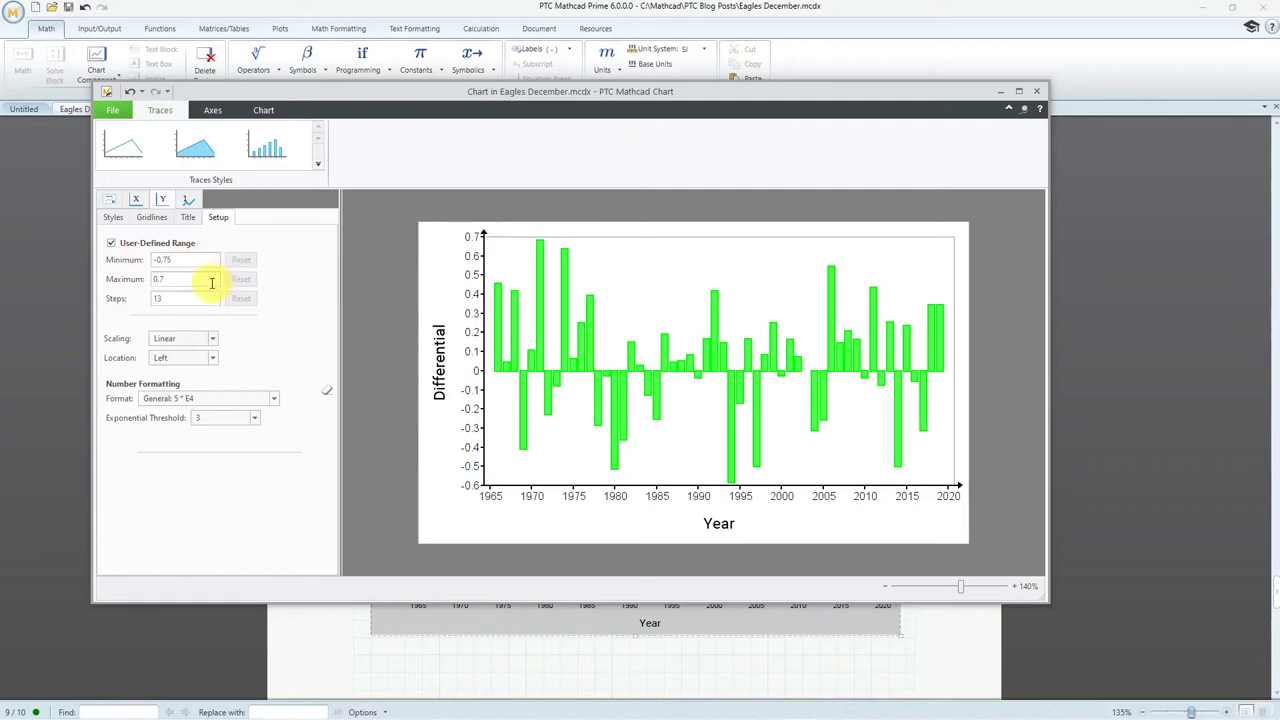
pyautogui.click(211, 282)
pyautogui.write('5')
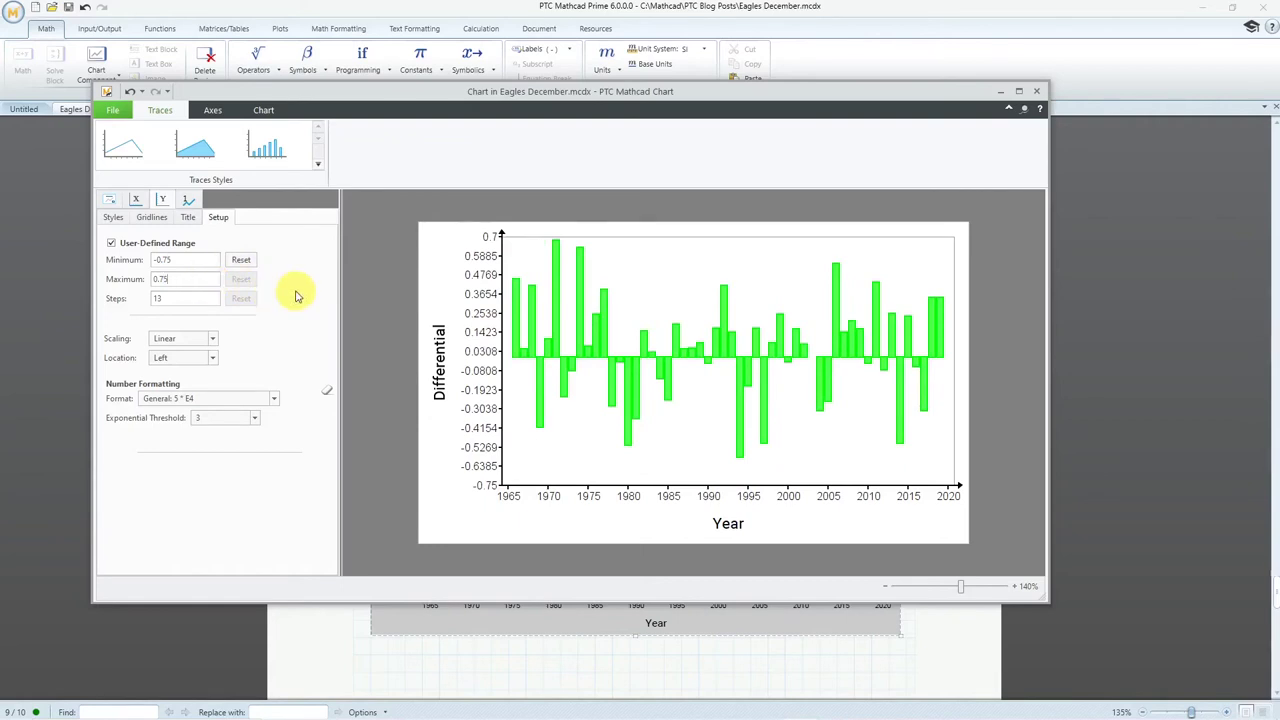
pyautogui.press('Return')
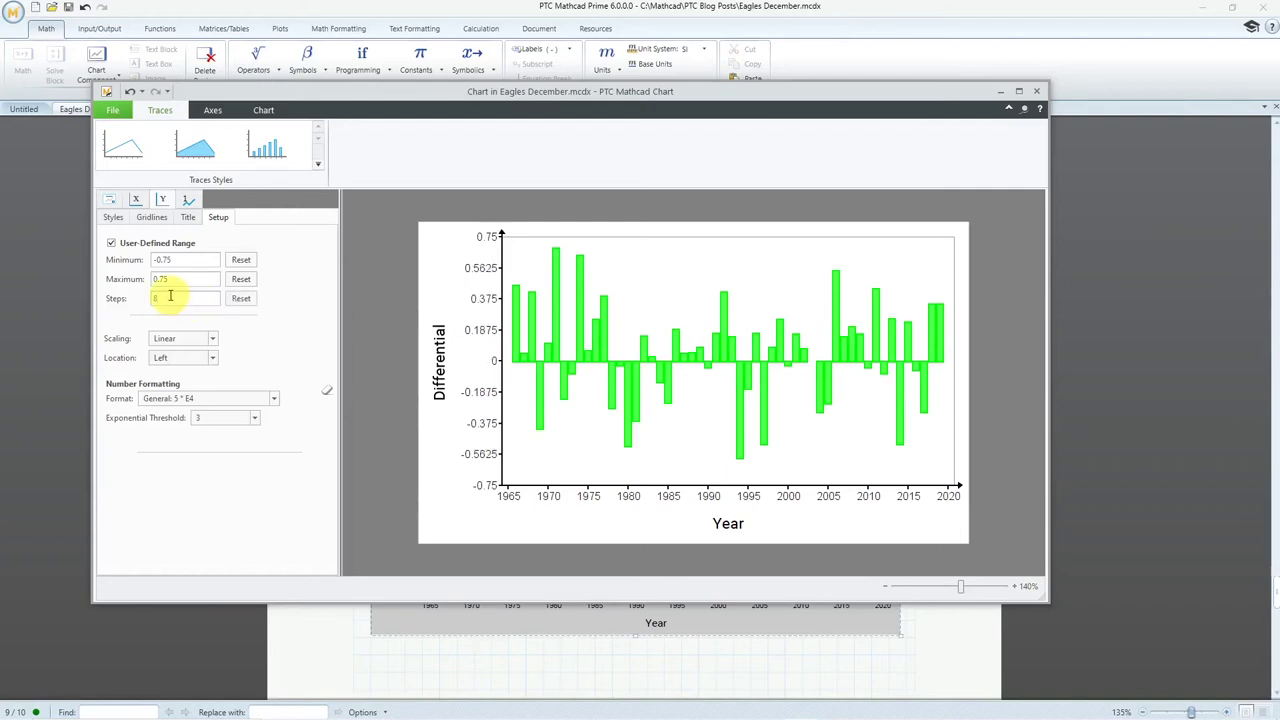
pyautogui.doubleClick(155, 298)
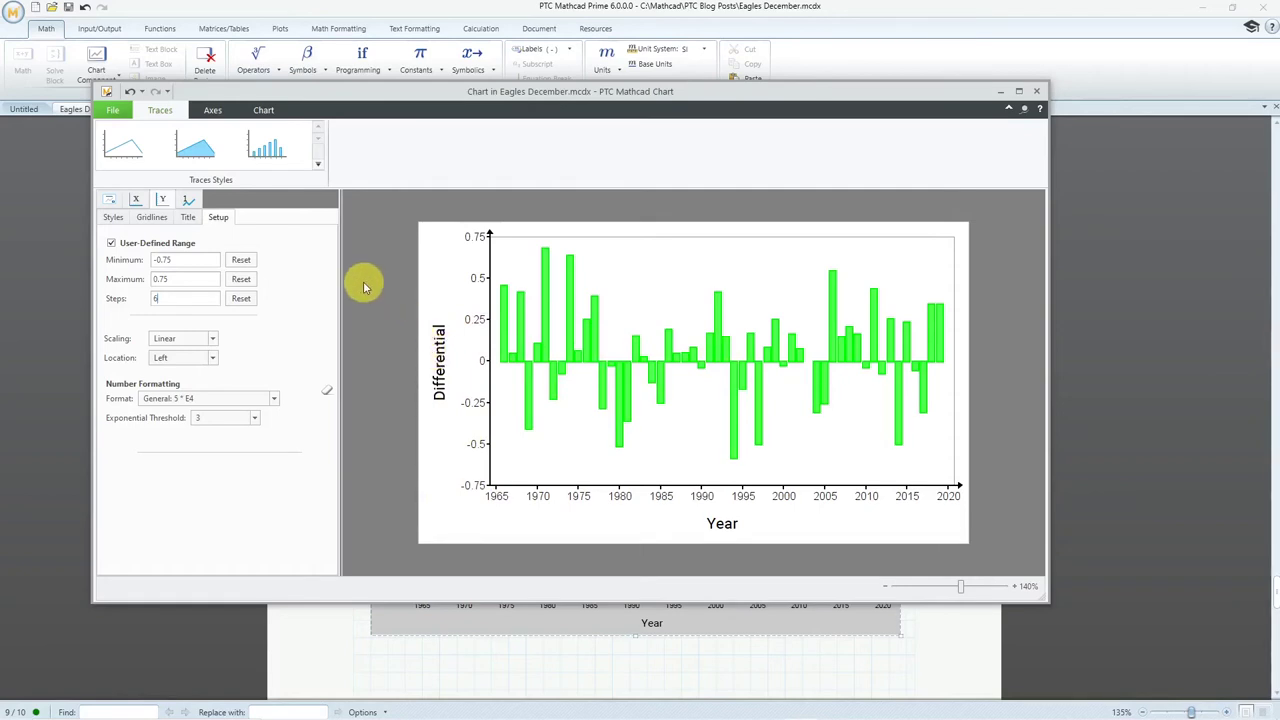
# Add a black border around the chart, leaving the background fill unchanged.
pyautogui.click(115, 203)
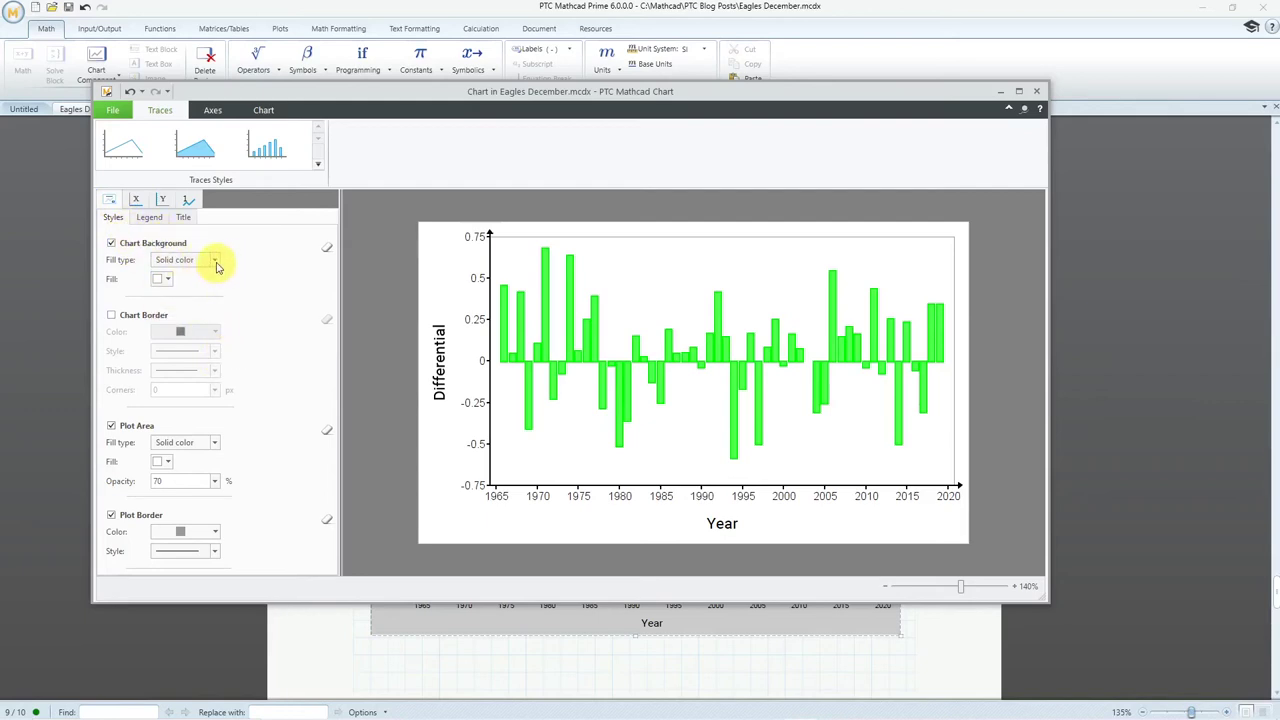
pyautogui.click(167, 281)
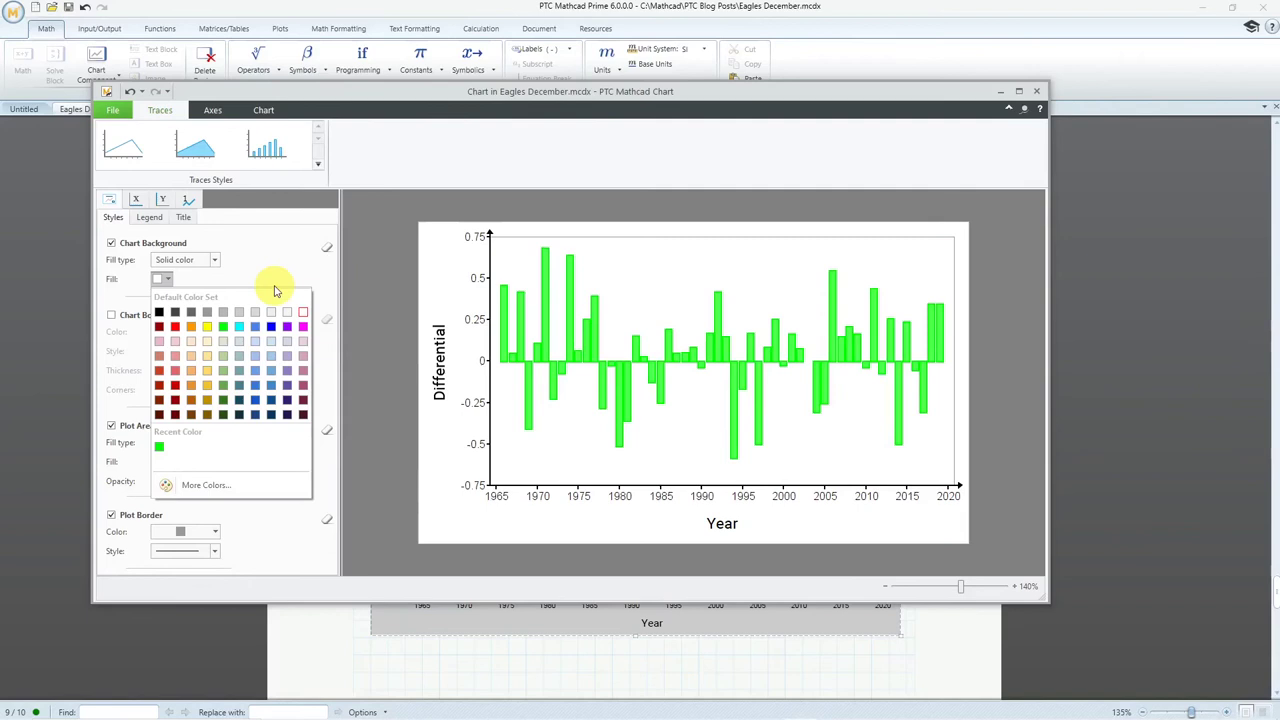
pyautogui.click(272, 280)
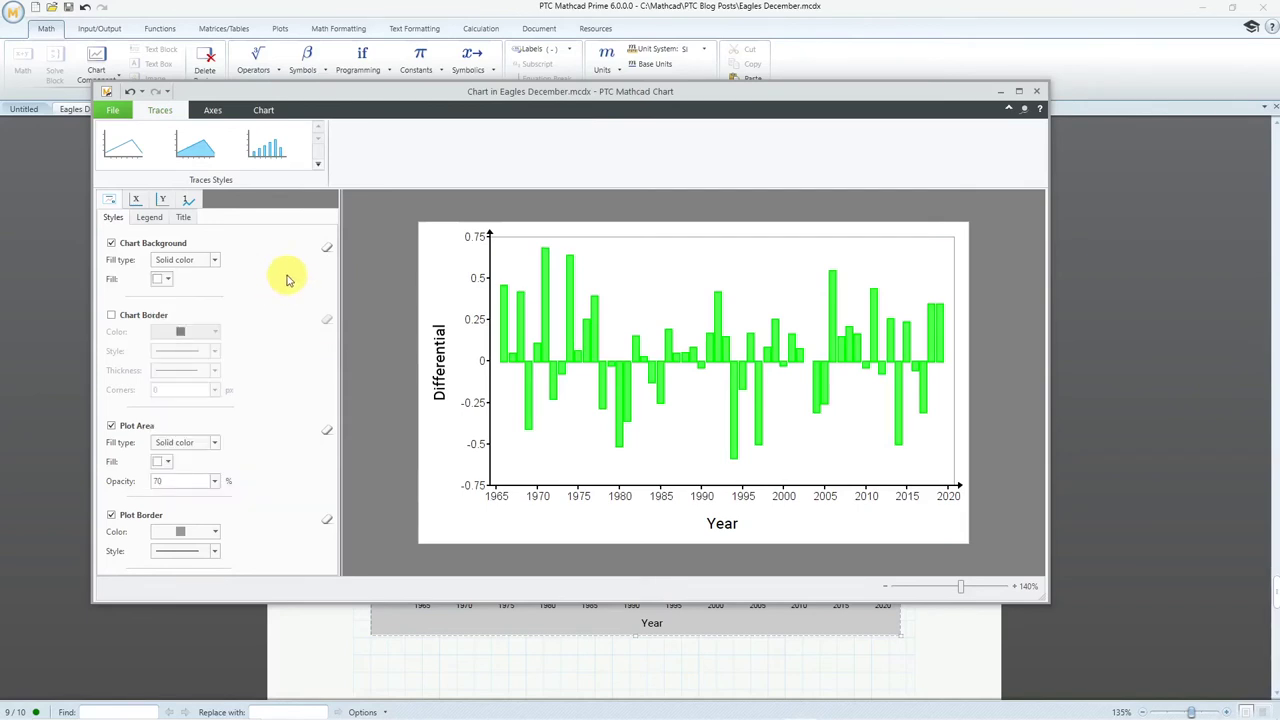
pyautogui.click(130, 316)
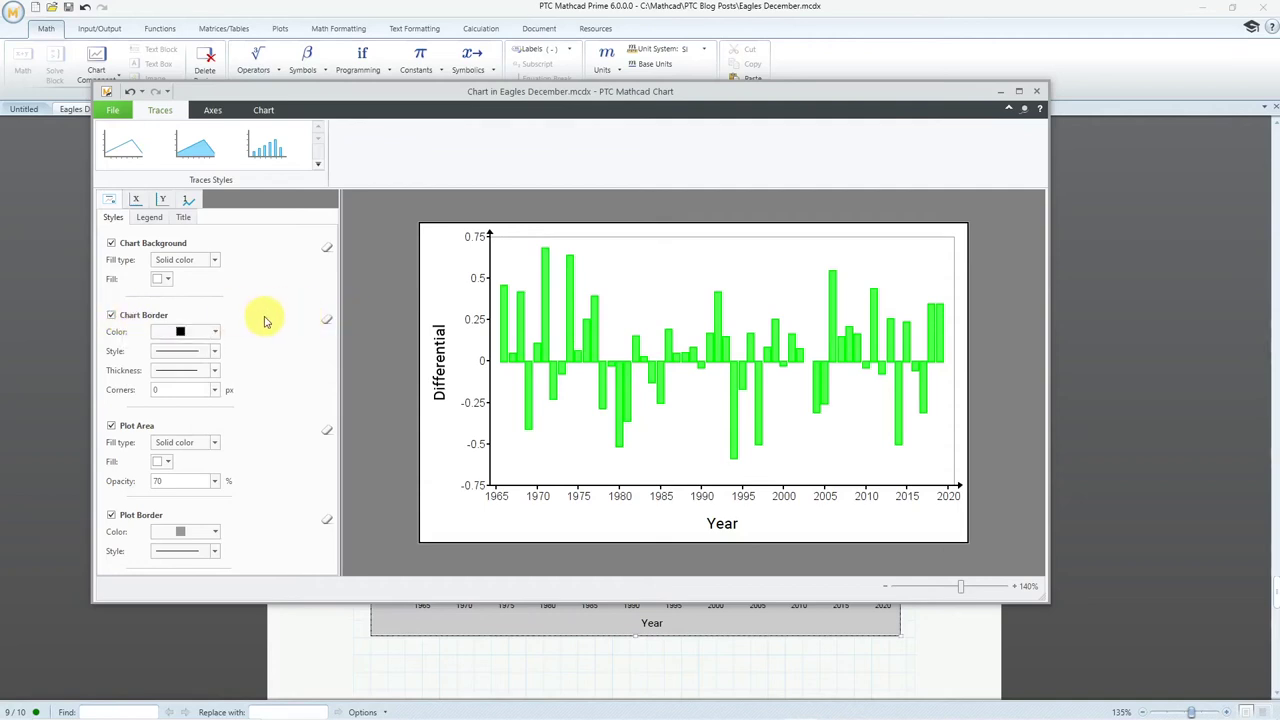
pyautogui.click(215, 333)
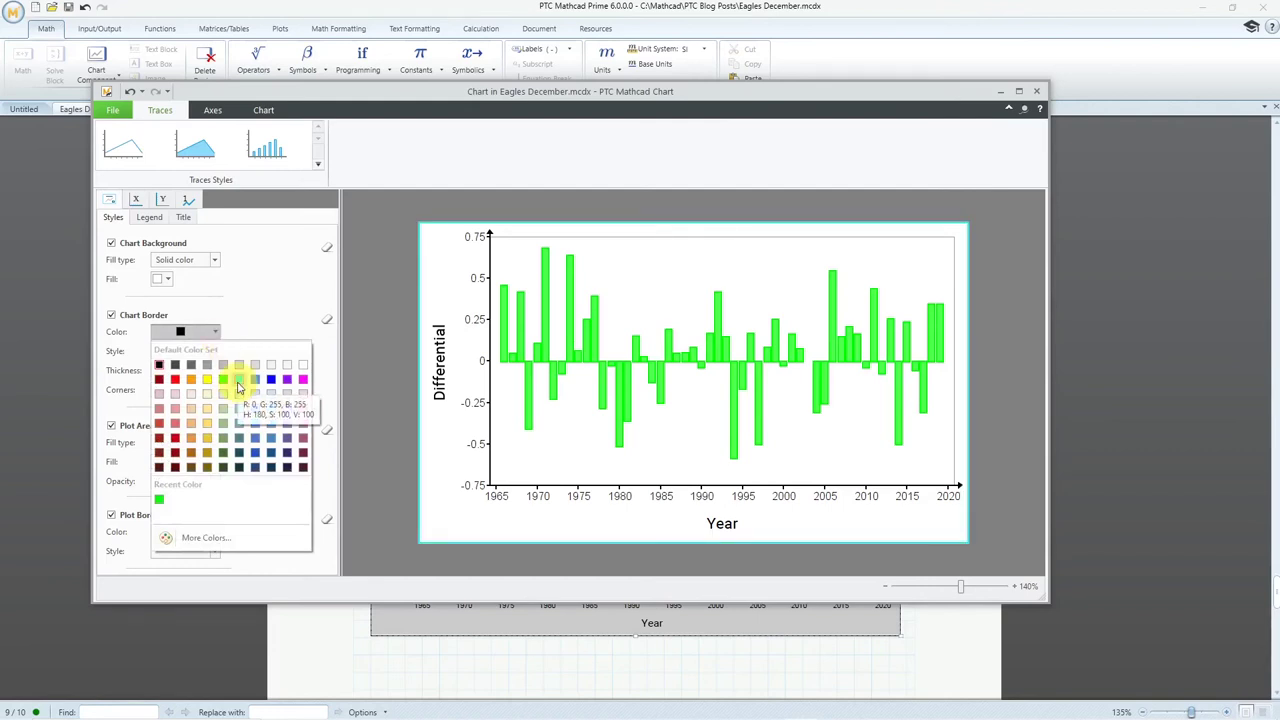
pyautogui.click(257, 310)
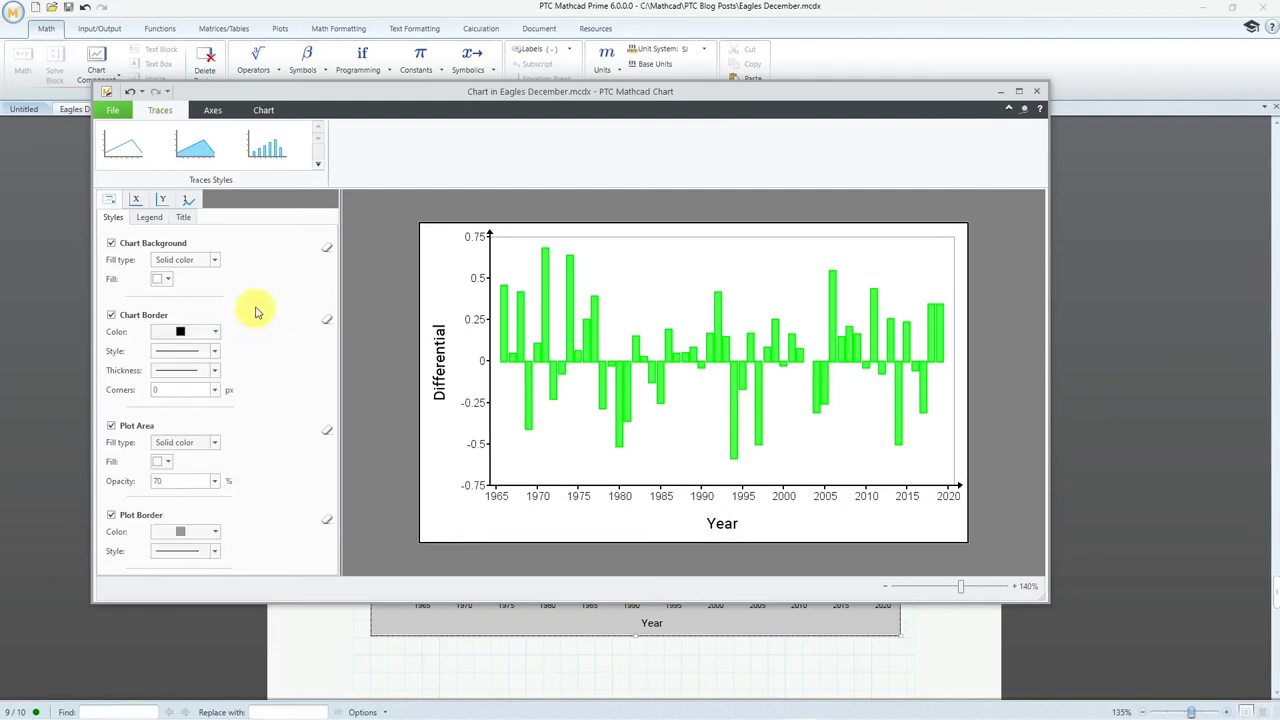
# Turn on the chart legend, toggling it off and back on.
pyautogui.click(155, 219)
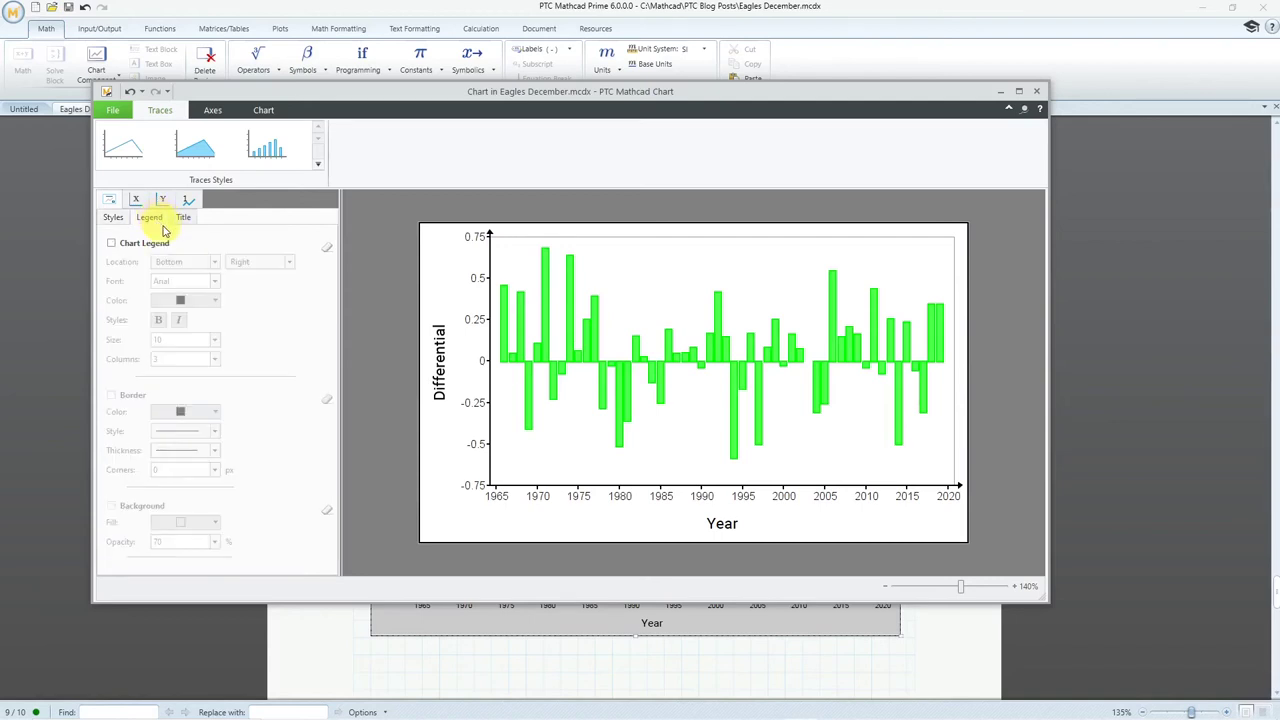
pyautogui.click(111, 243)
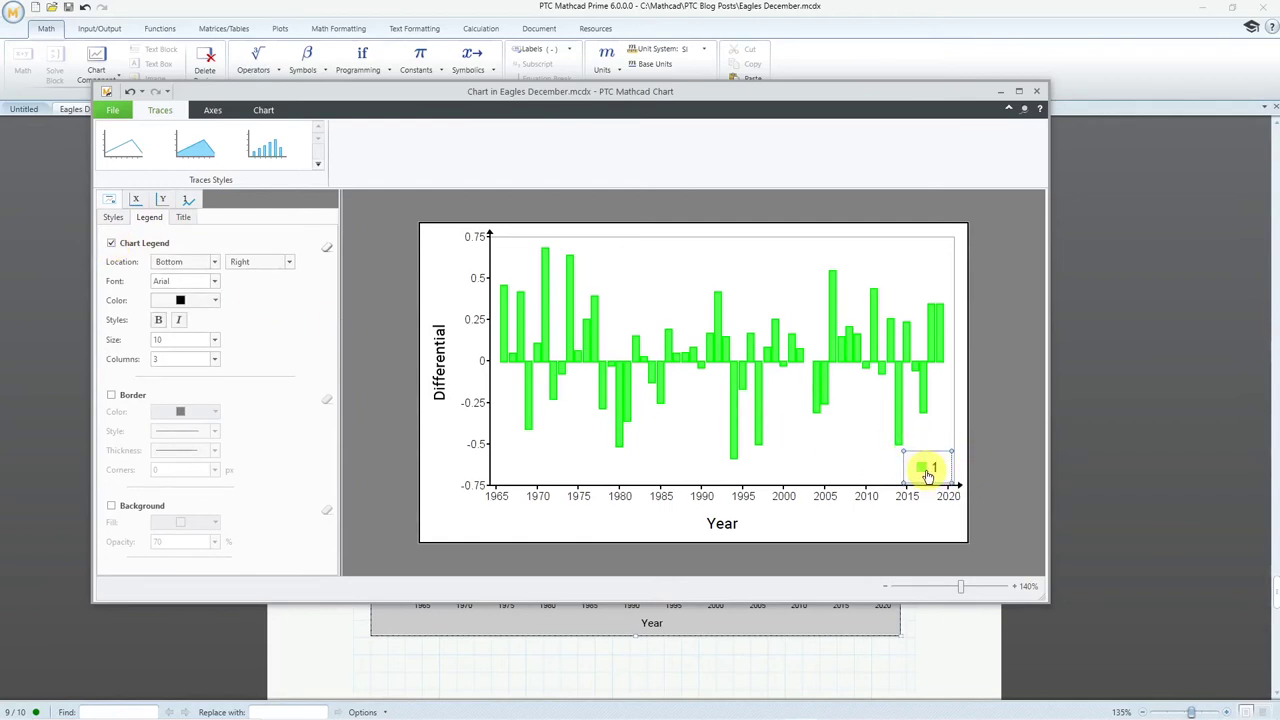
pyautogui.click(186, 218)
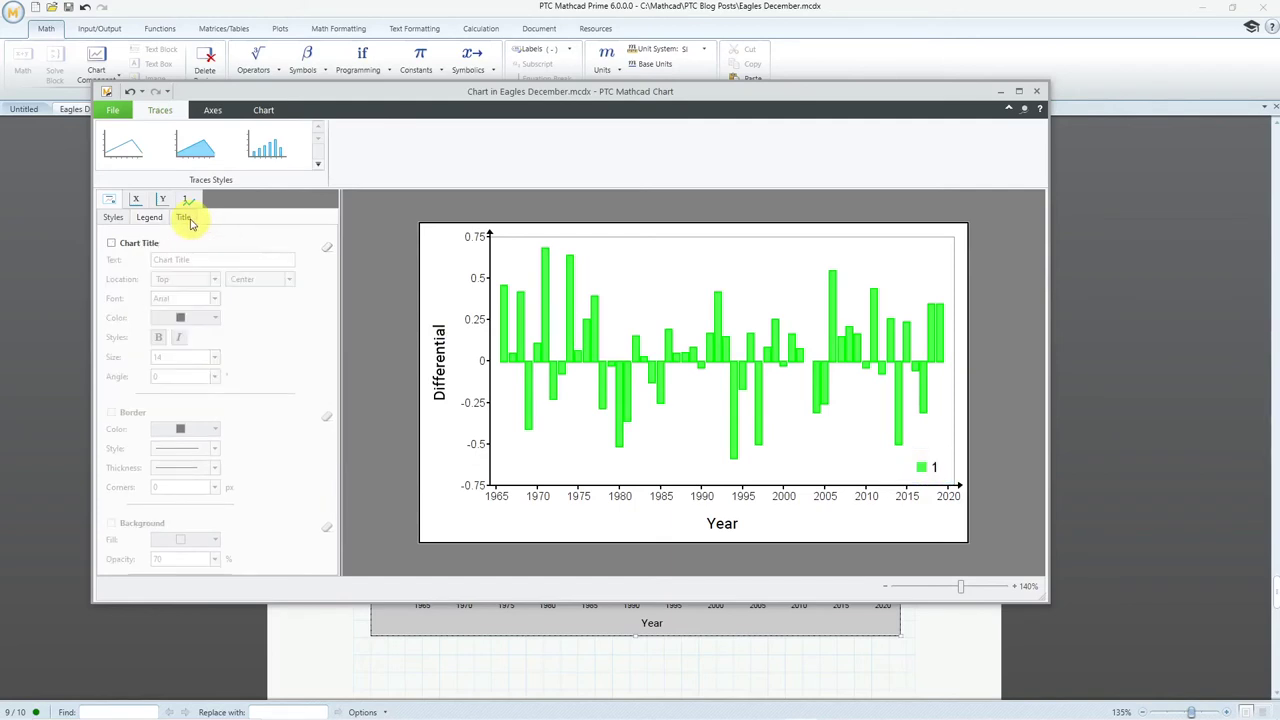
pyautogui.click(149, 217)
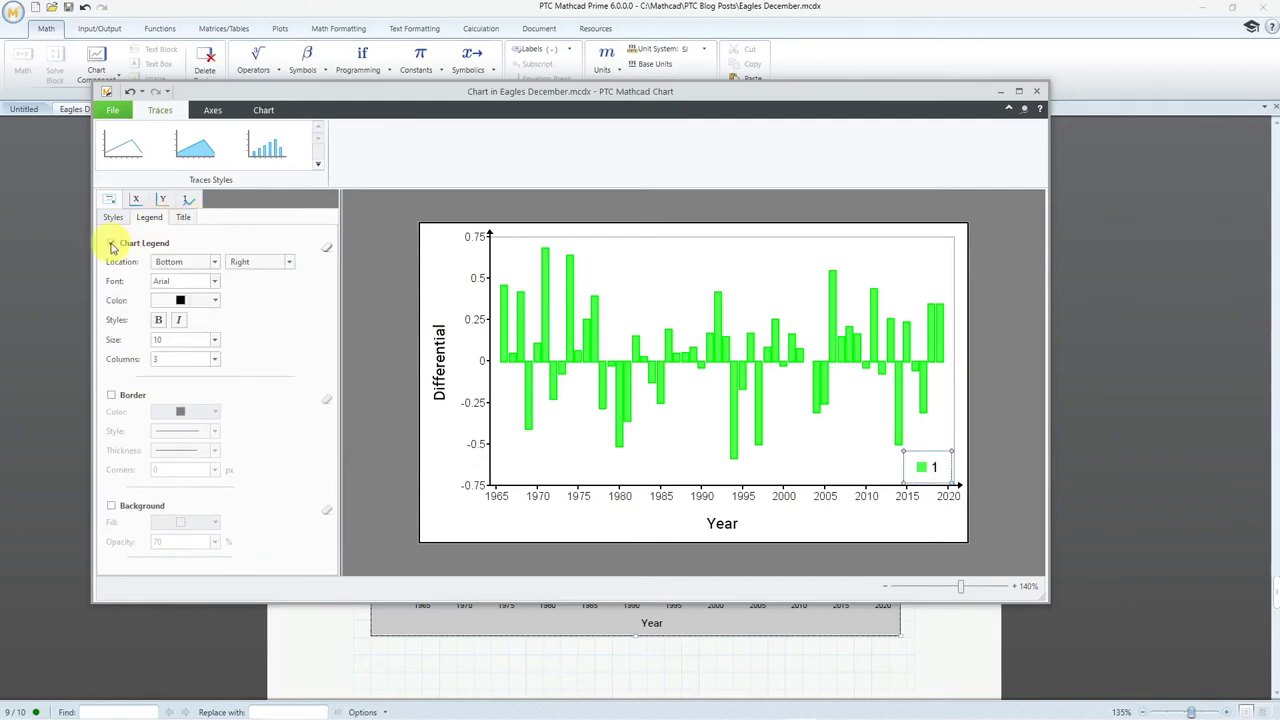
pyautogui.click(111, 244)
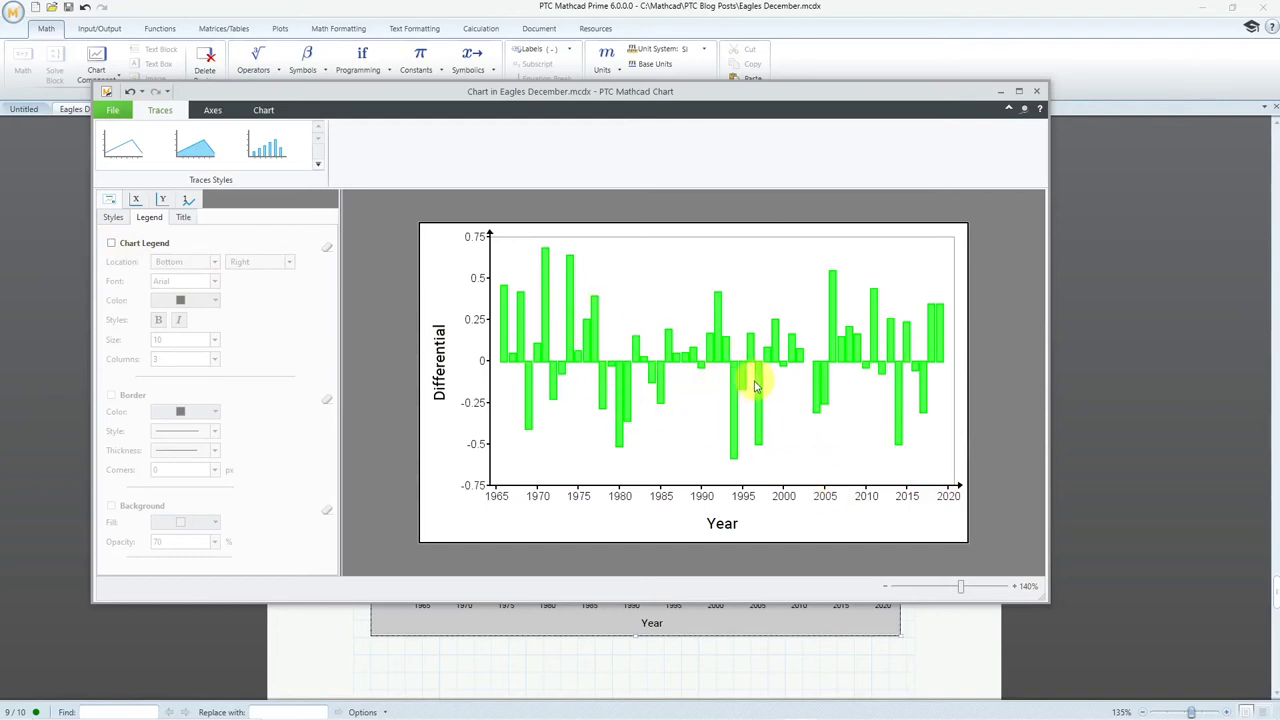
pyautogui.click(131, 245)
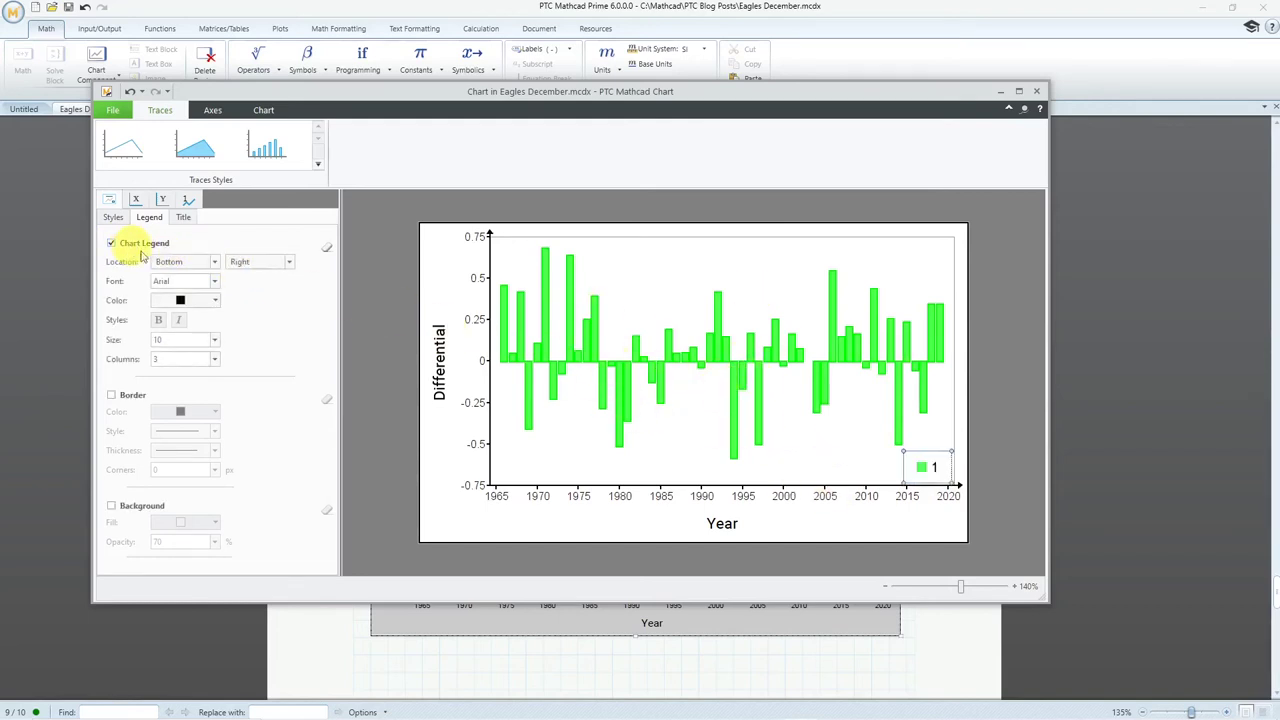
# Try legend positions Above, Middle and Right-Outside, then switch the legend off.
pyautogui.click(203, 264)
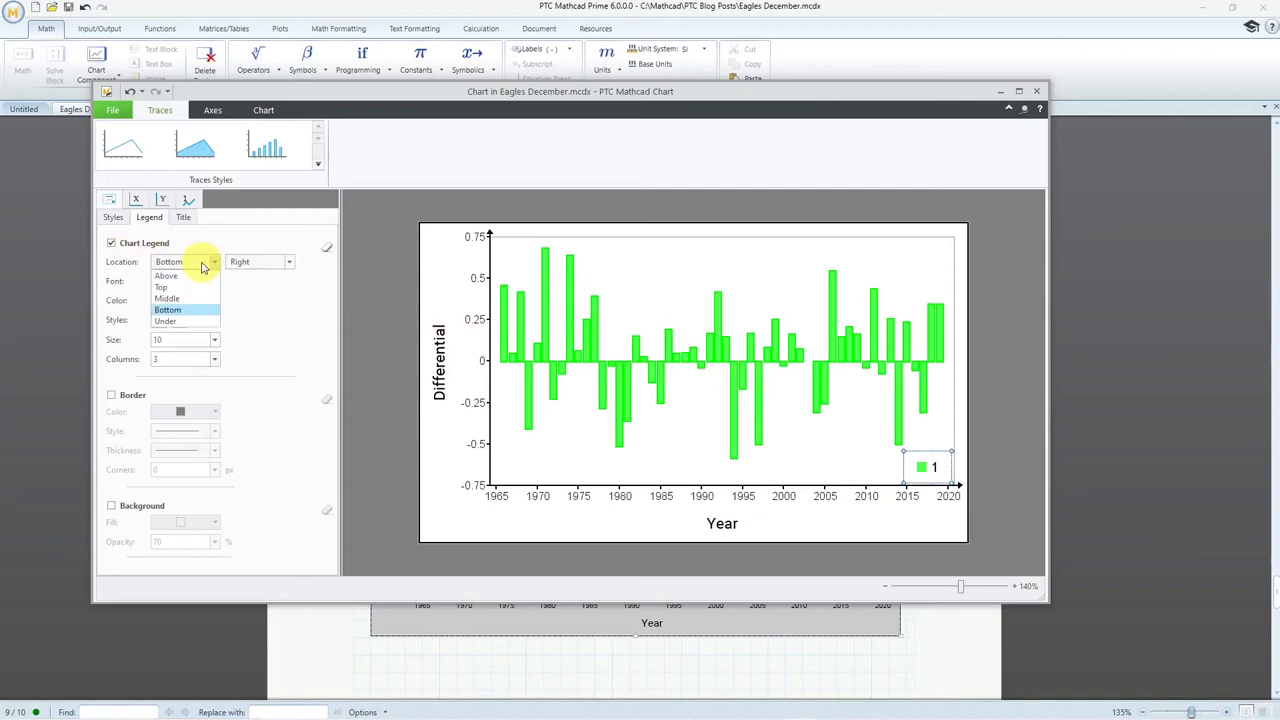
pyautogui.click(199, 276)
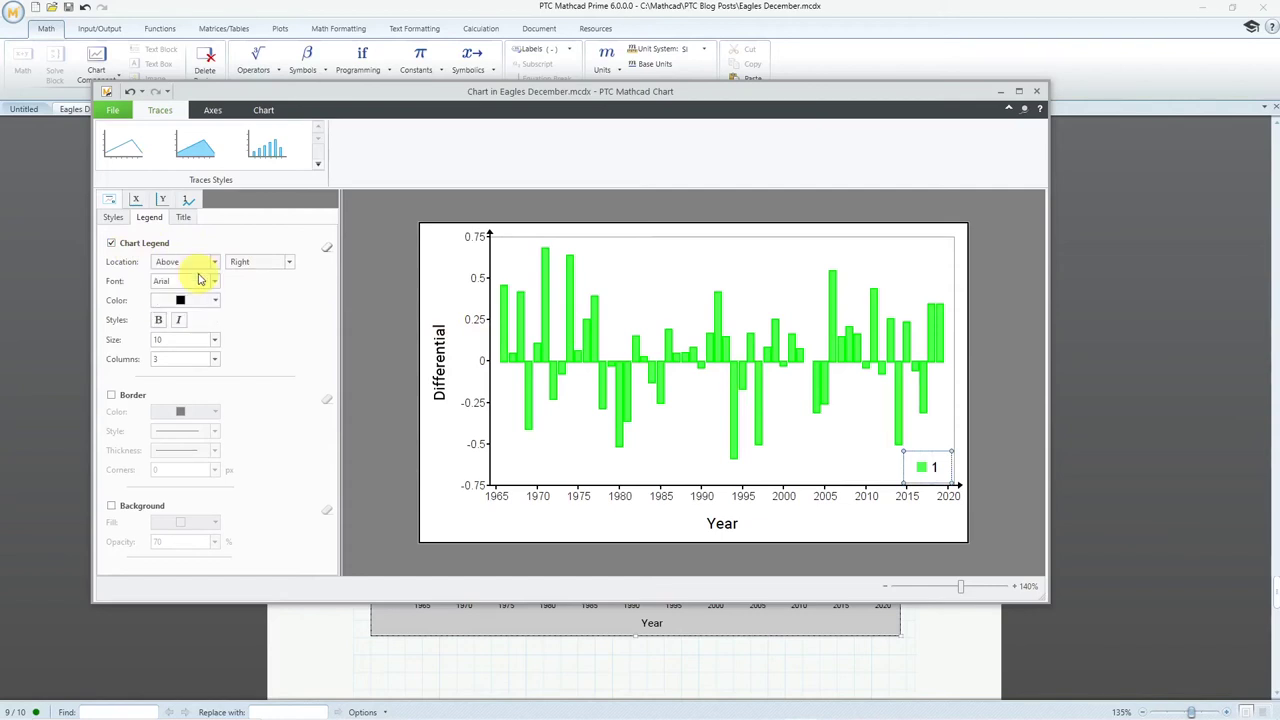
pyautogui.click(200, 262)
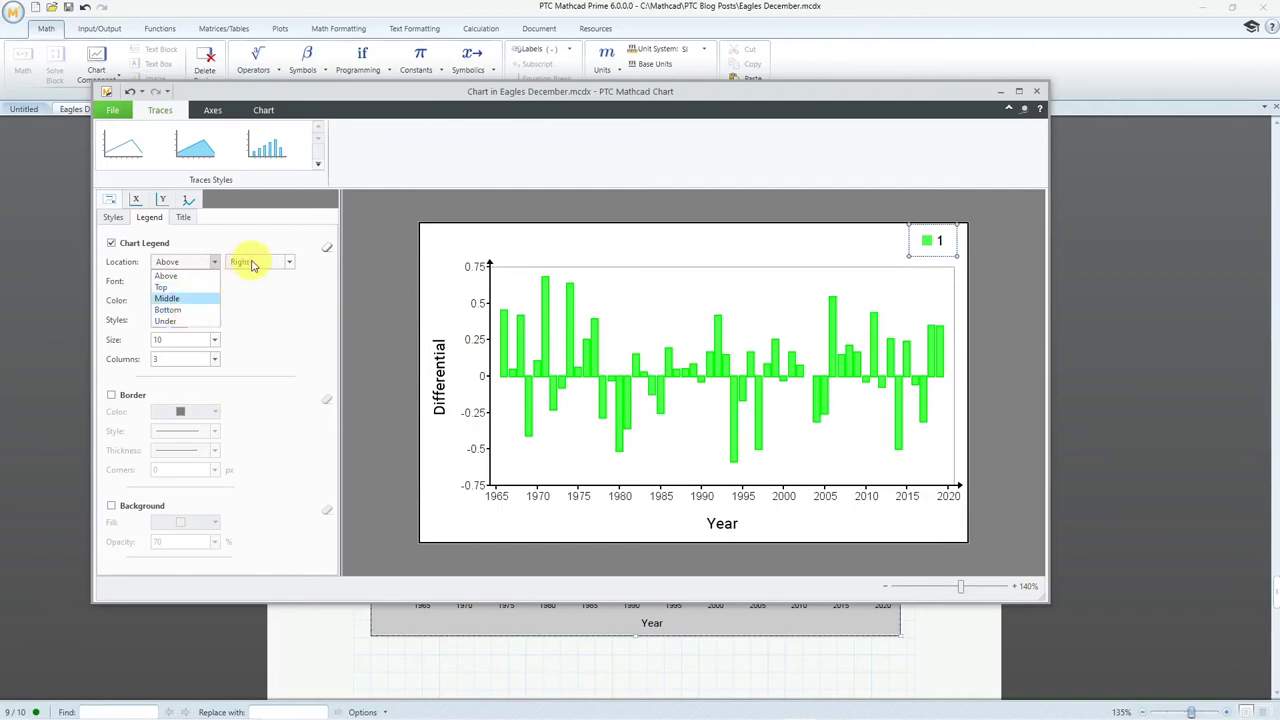
pyautogui.click(170, 298)
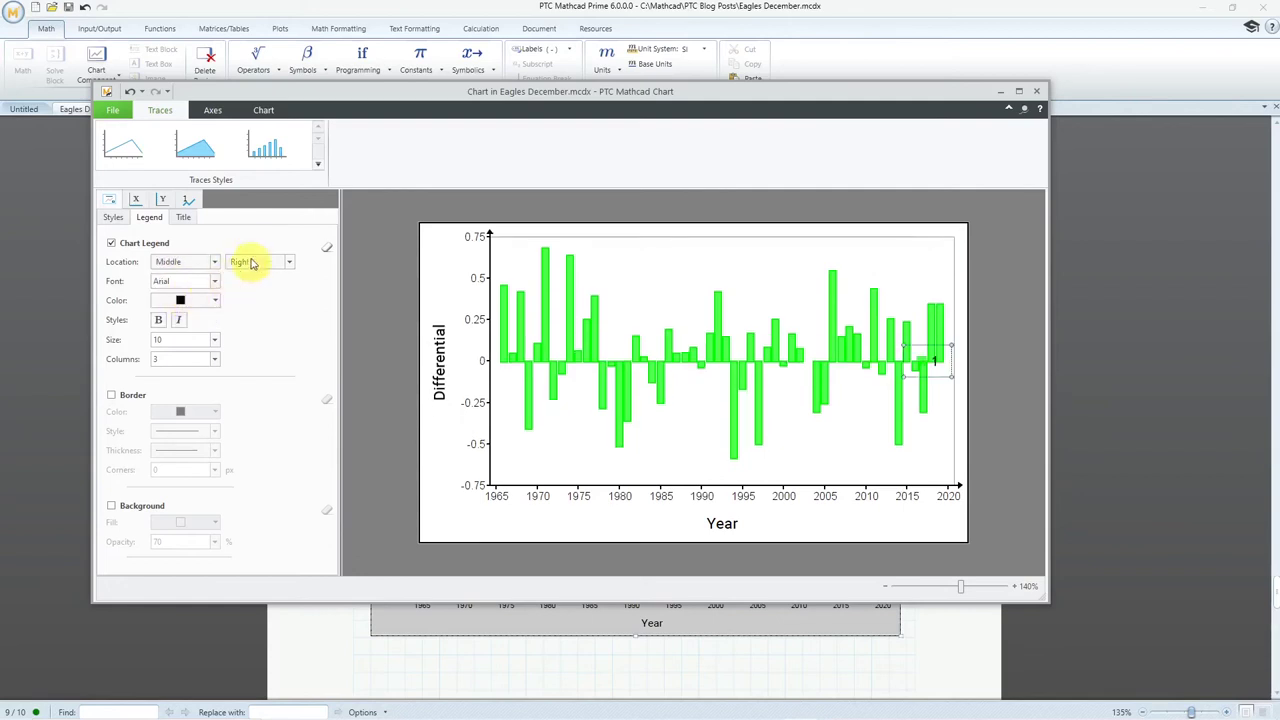
pyautogui.click(258, 262)
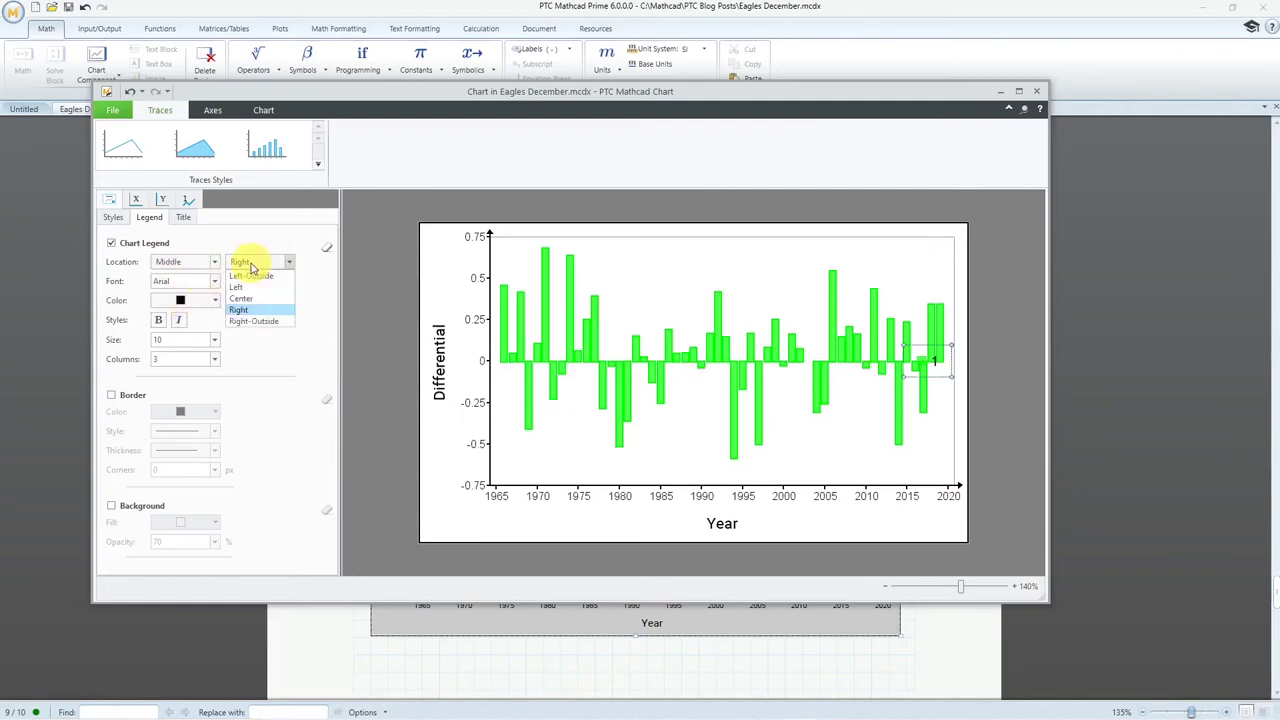
pyautogui.click(279, 325)
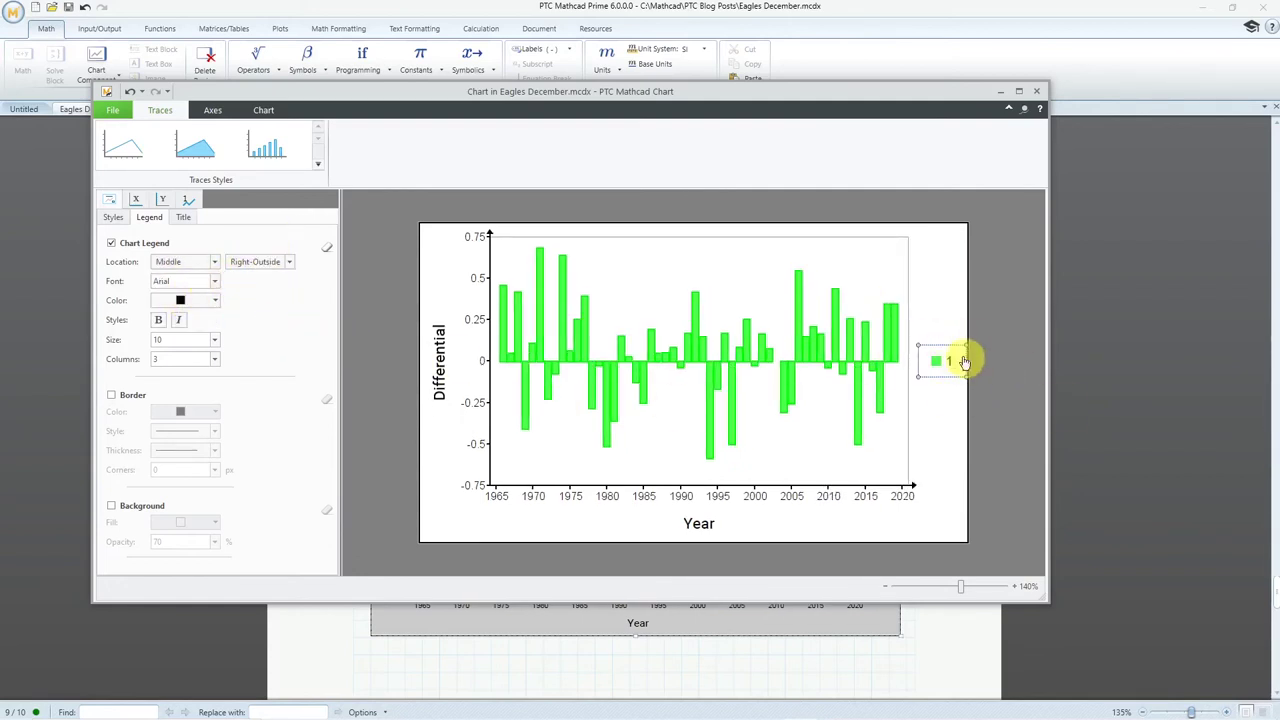
pyautogui.click(112, 244)
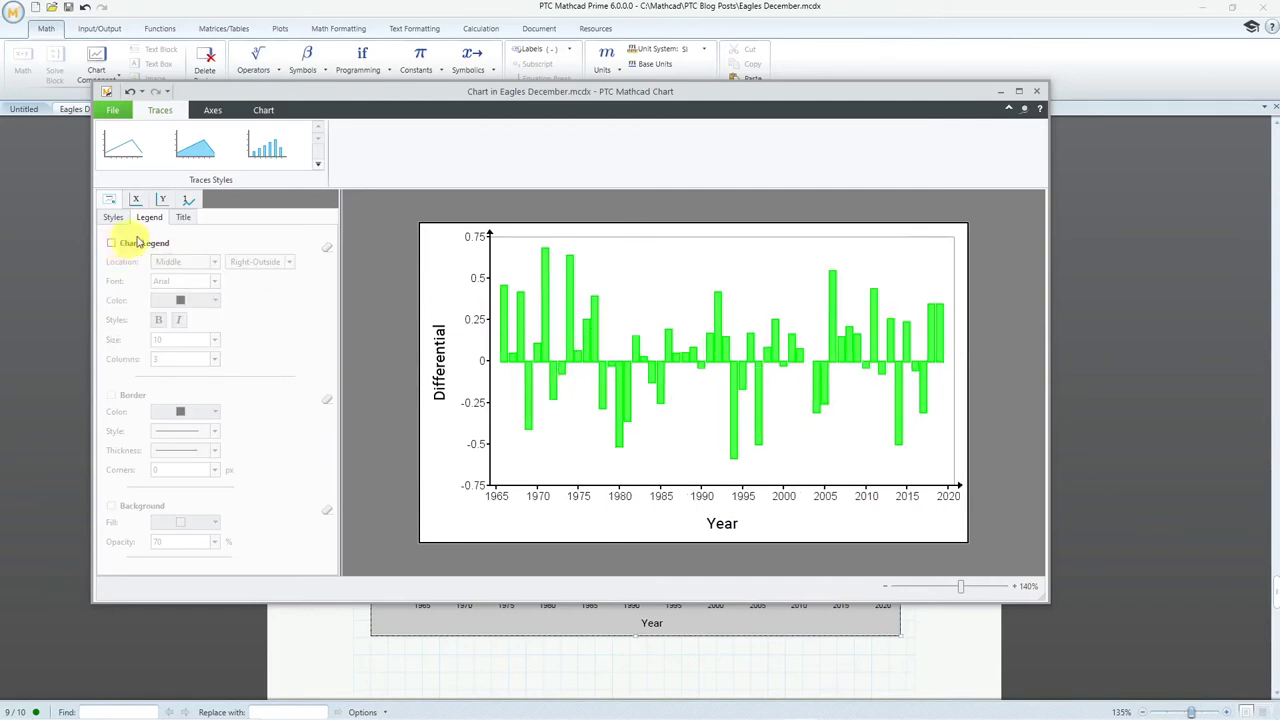
# Add the chart title 'Philadelphia Eagles December vs. Regular Season' above the plot area.
pyautogui.click(184, 218)
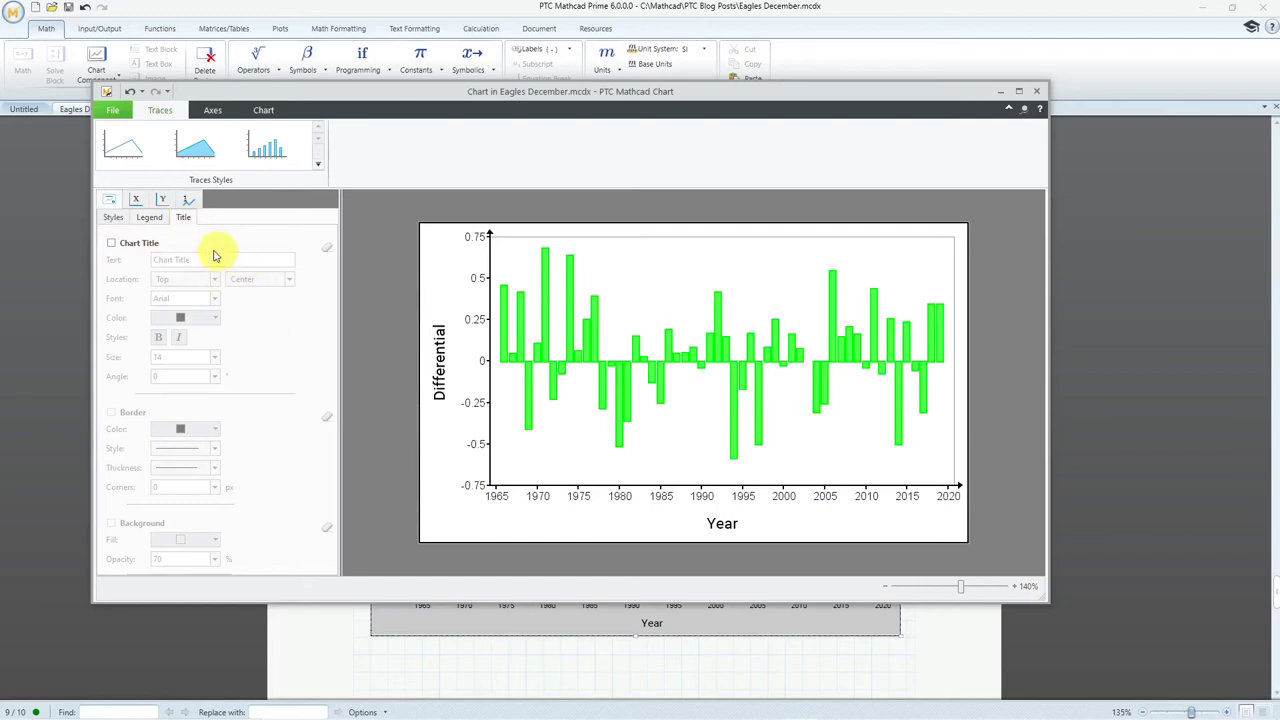
pyautogui.click(112, 244)
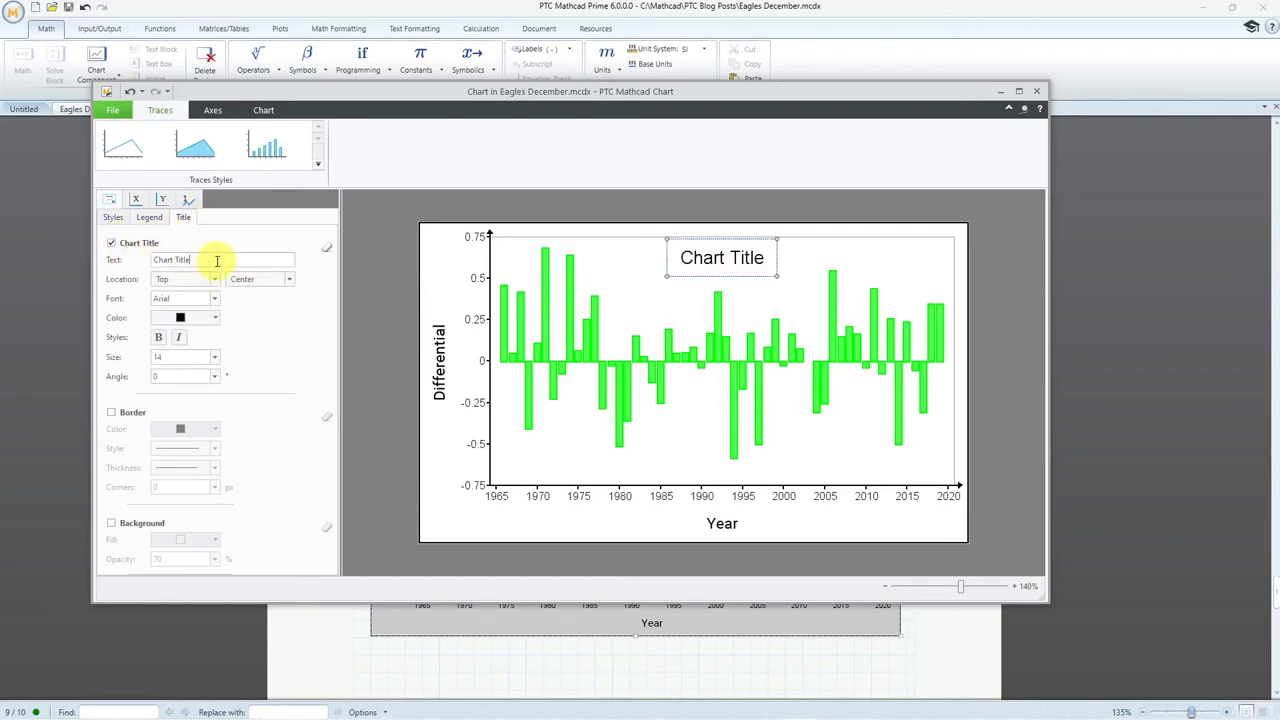
pyautogui.moveTo(216, 260); pyautogui.dragTo(120, 256)
pyautogui.write('P')
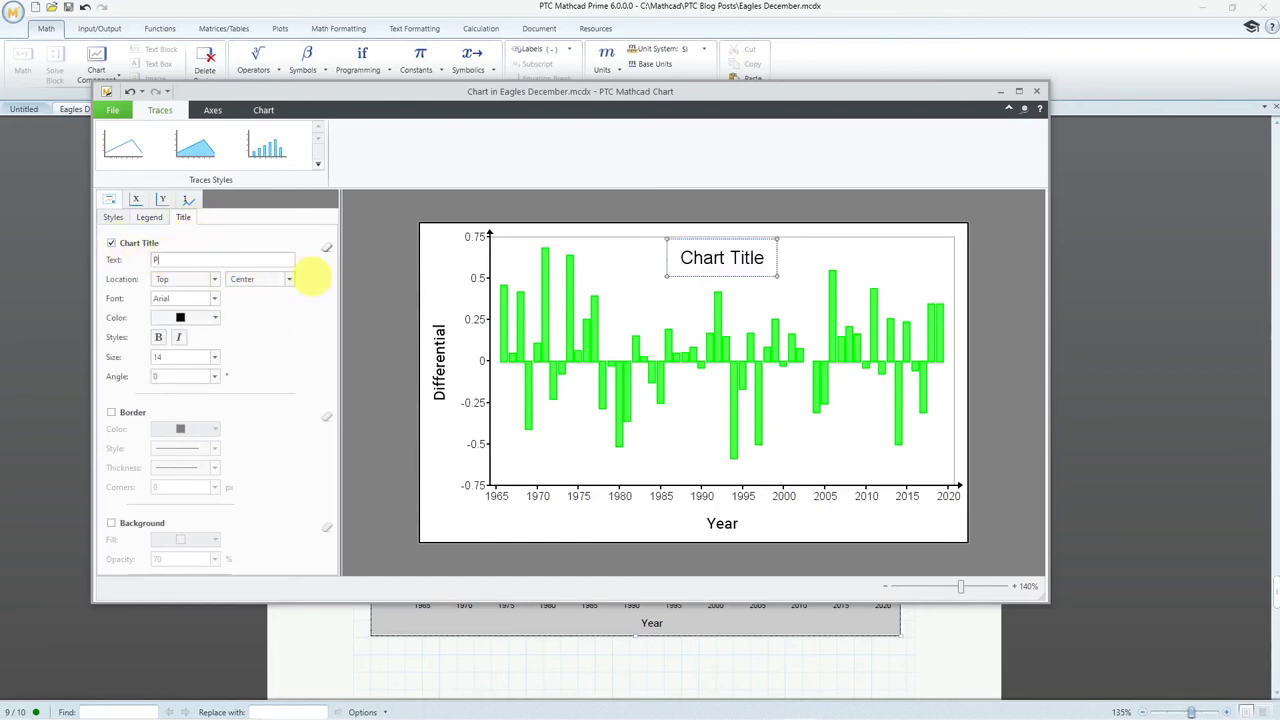
pyautogui.write('hiladelphi')
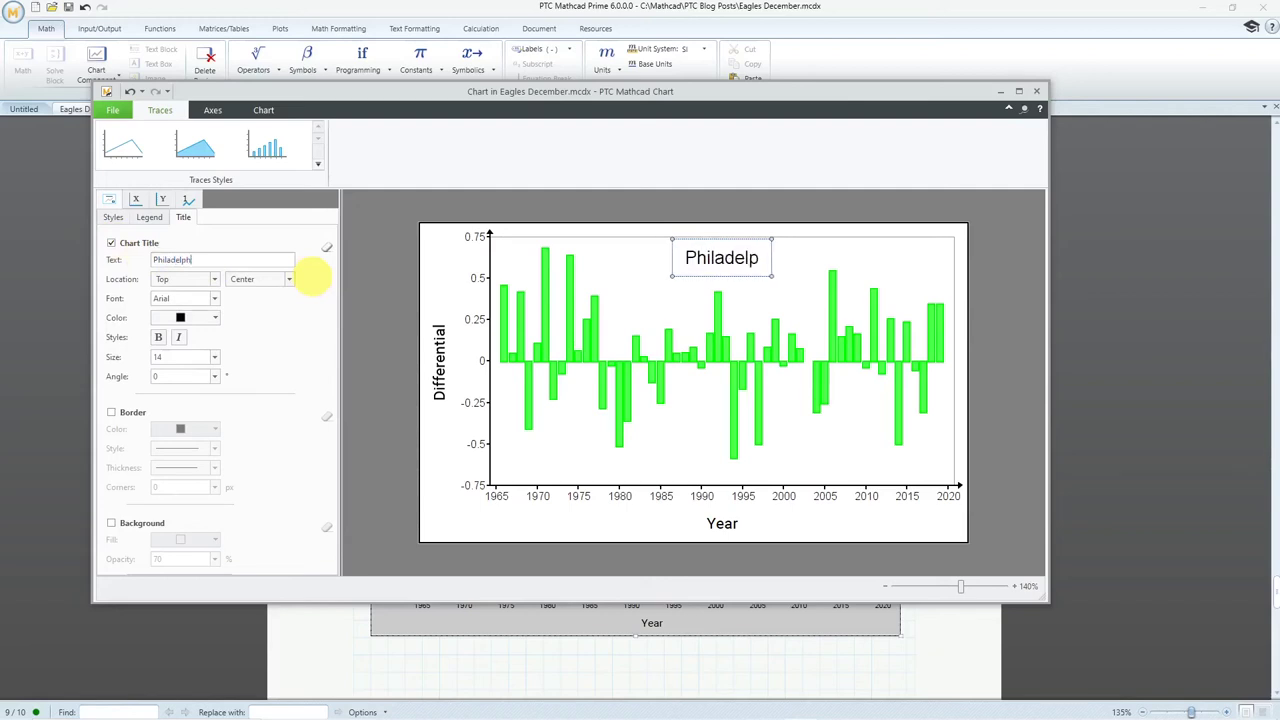
pyautogui.write('a Eag')
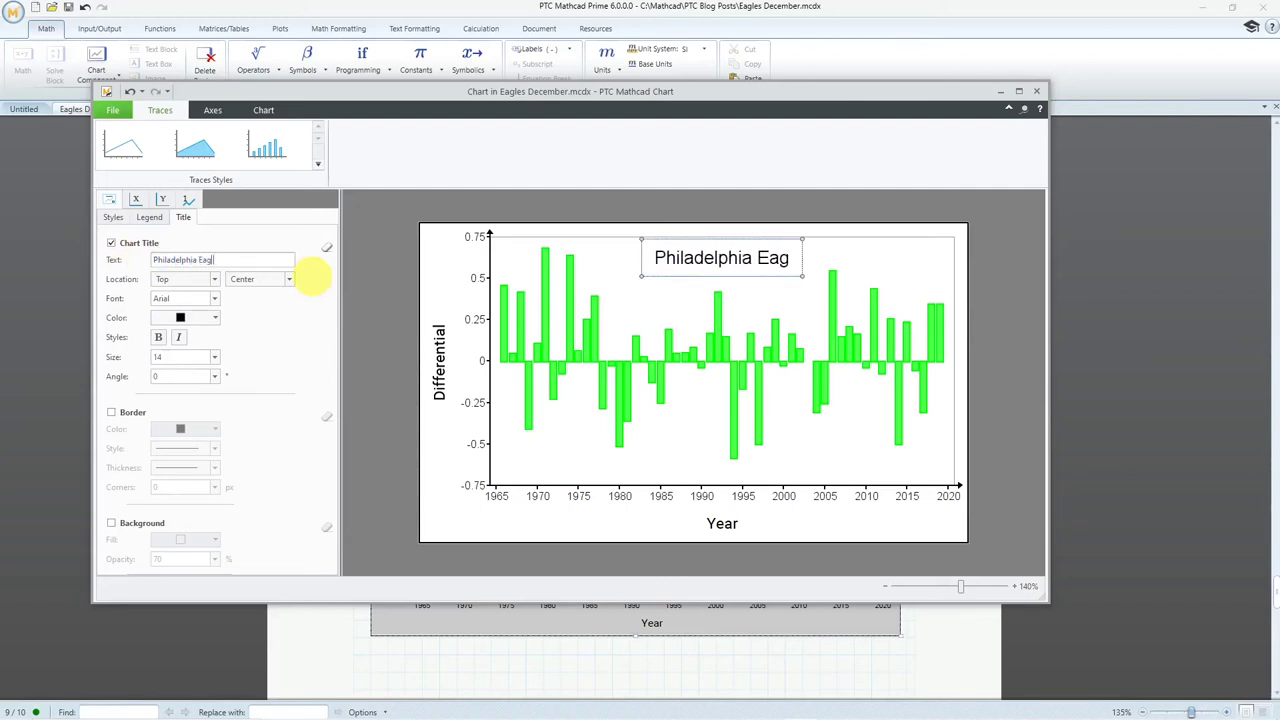
pyautogui.write('les Decem')
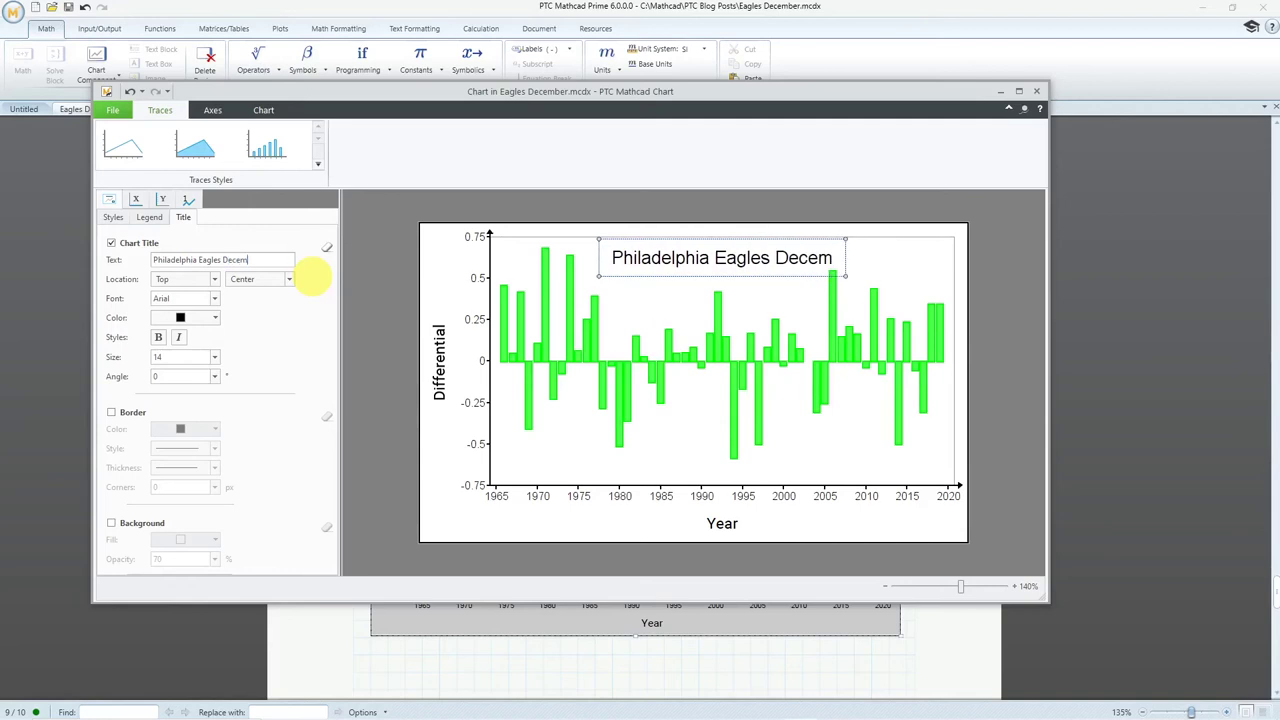
pyautogui.write('ber vs')
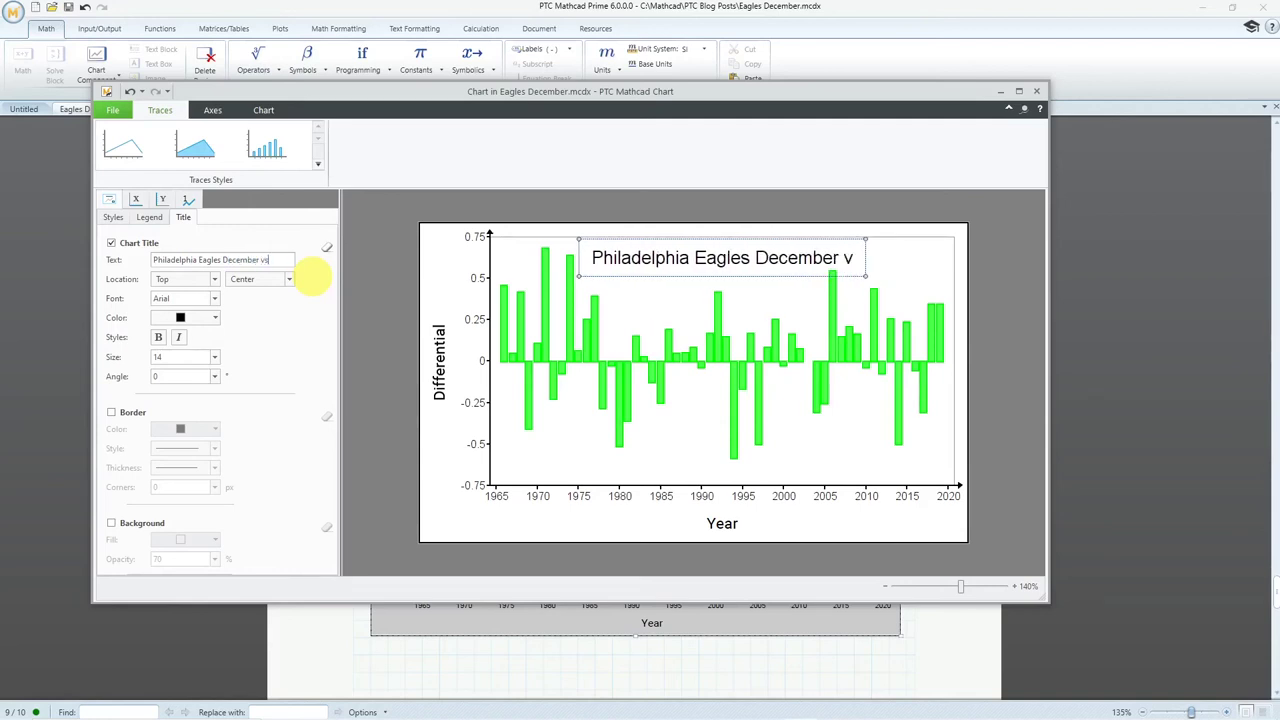
pyautogui.write('. Re')
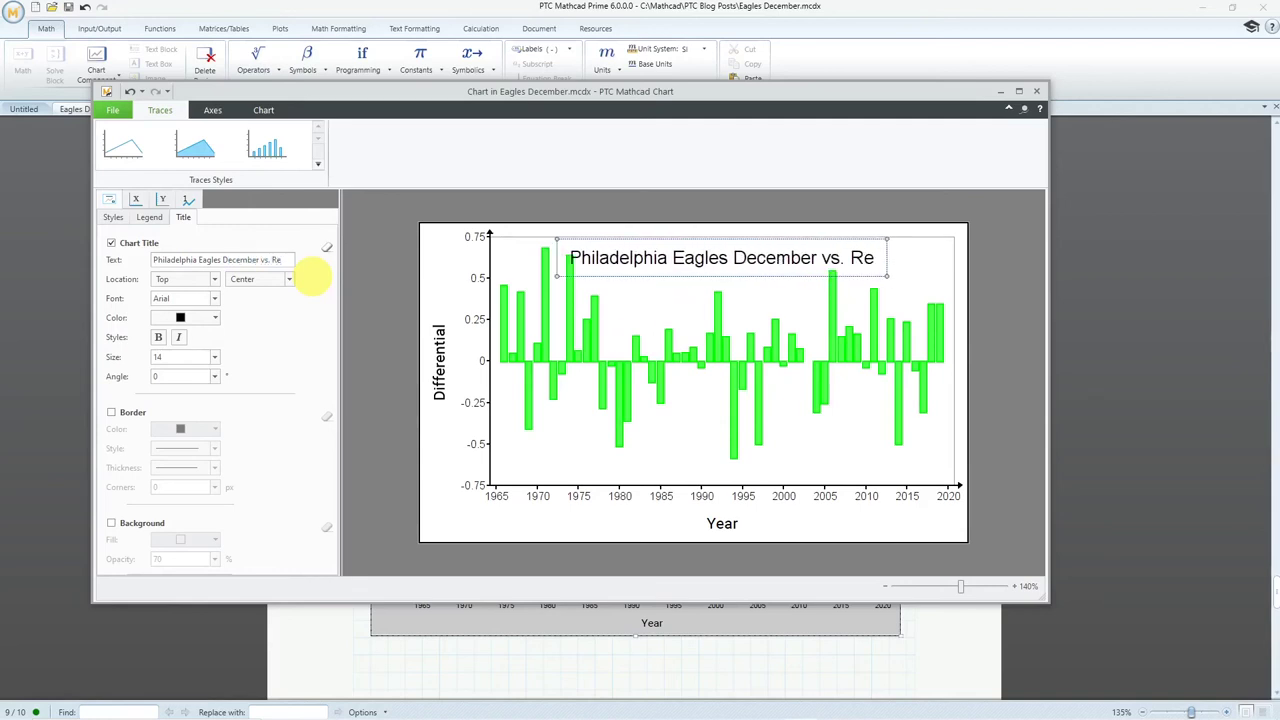
pyautogui.write('gular S')
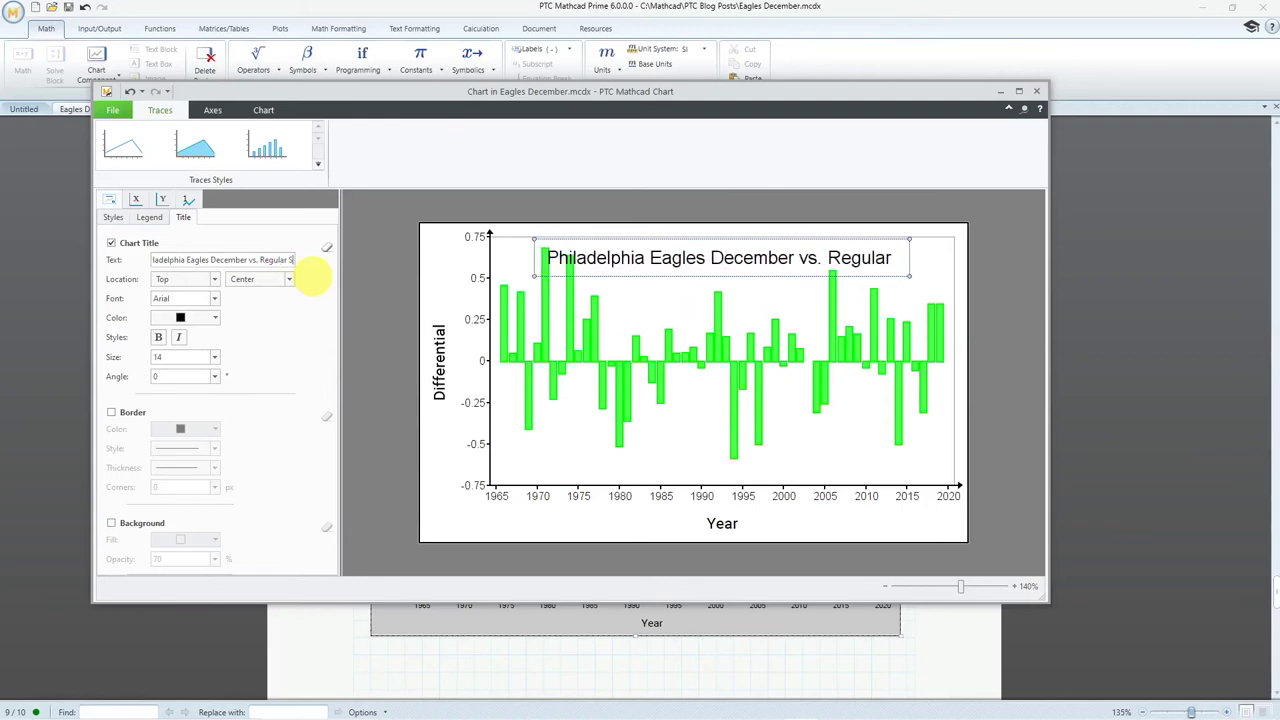
pyautogui.write('eason')
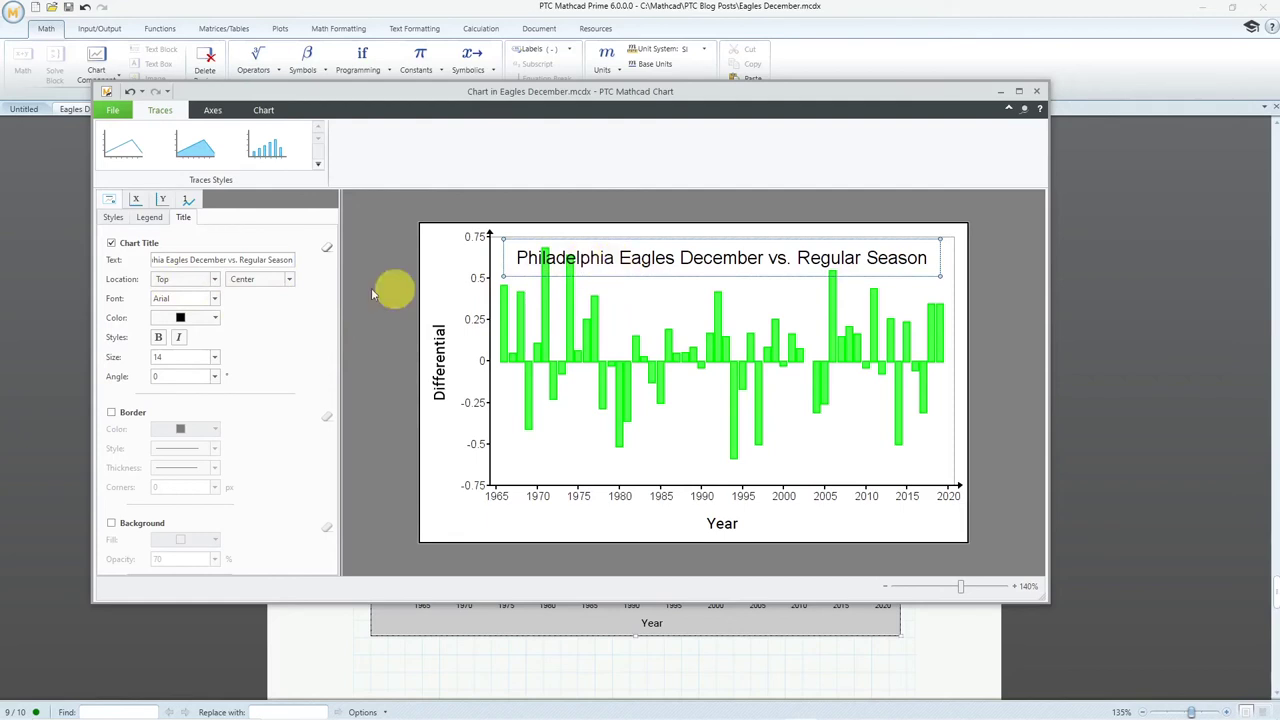
pyautogui.click(215, 281)
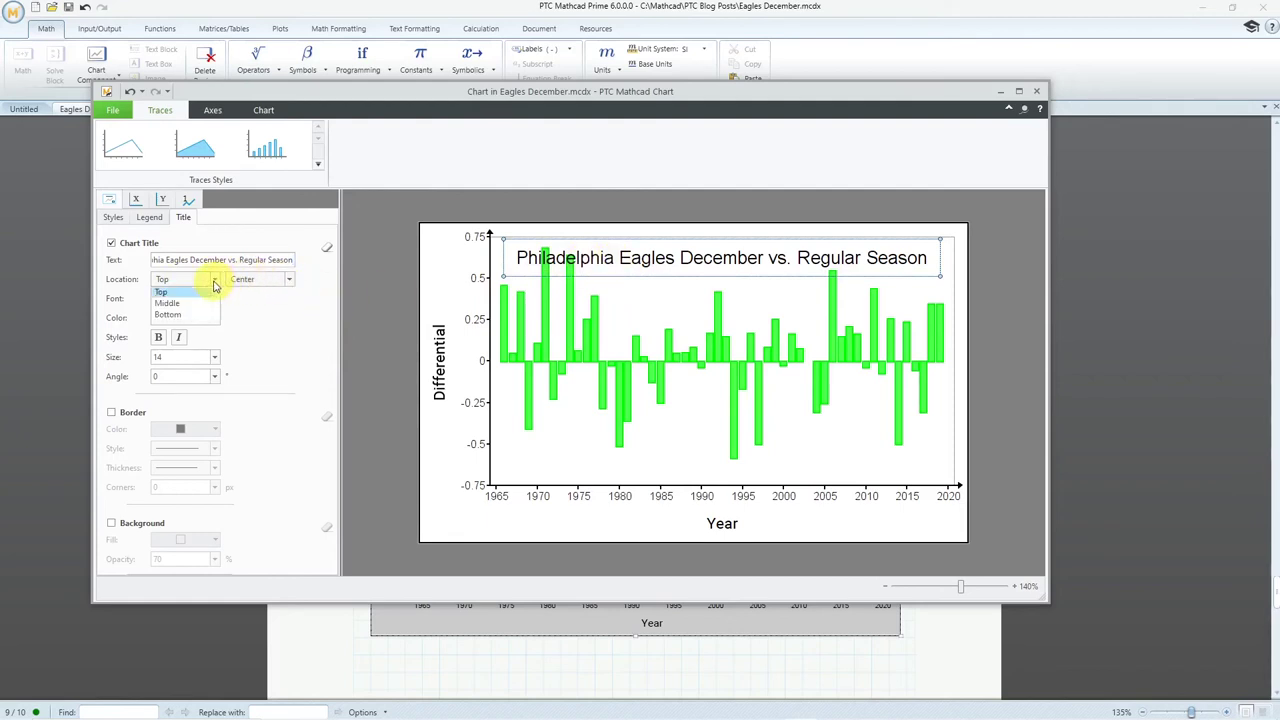
pyautogui.click(166, 293)
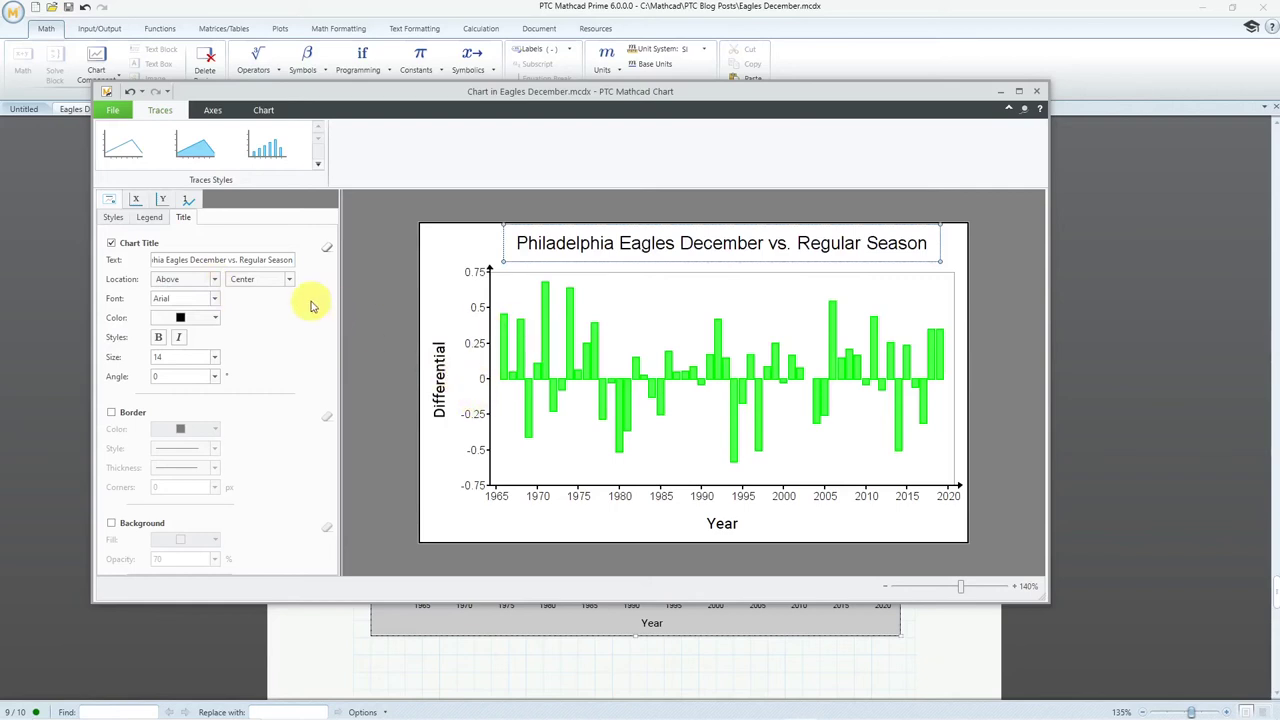
# Make the title bold Roboto, trying size 18 before settling on 14.
pyautogui.click(215, 299)
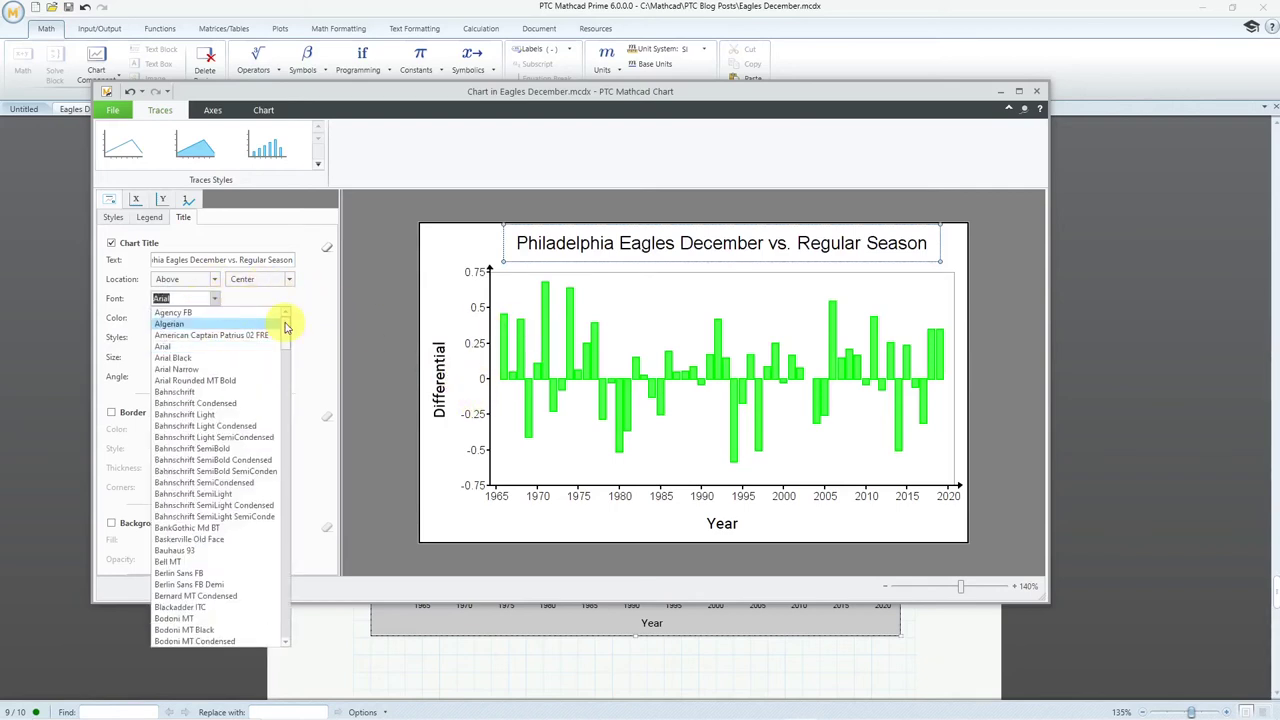
pyautogui.scroll(9, 266, 543)
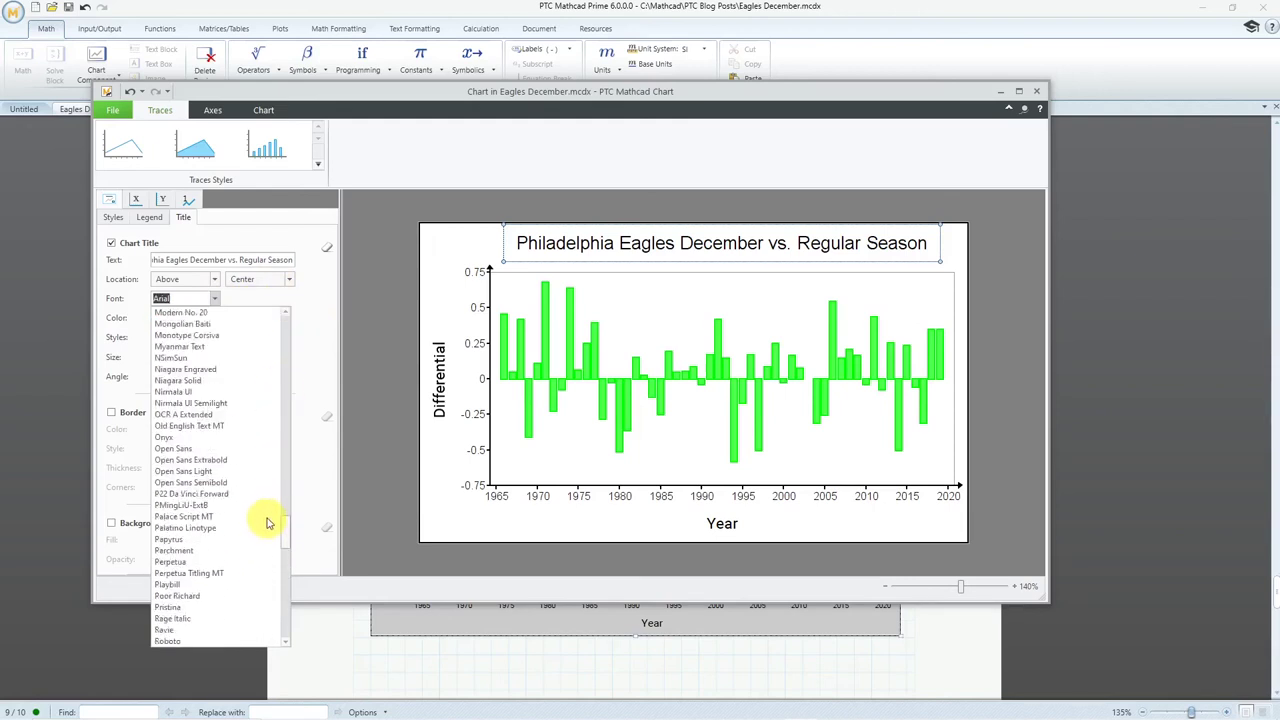
pyautogui.scroll(-5, 268, 512)
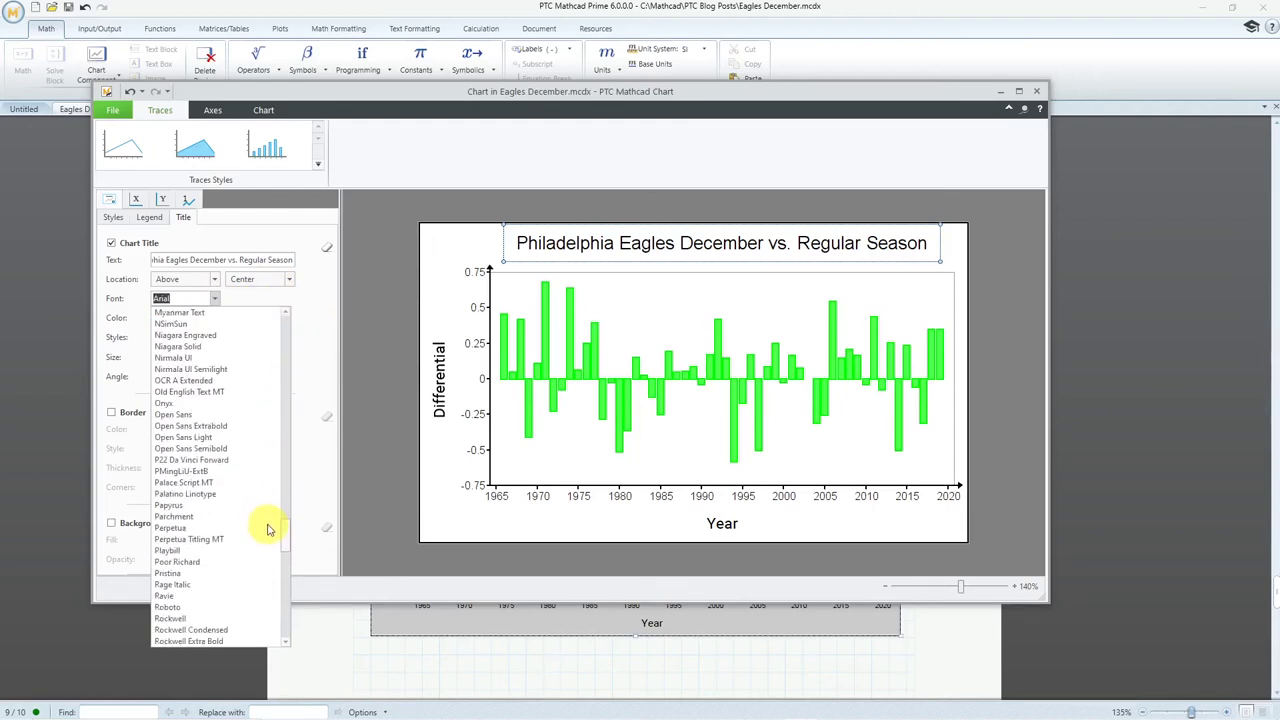
pyautogui.scroll(-2, 268, 530)
pyautogui.click(262, 539)
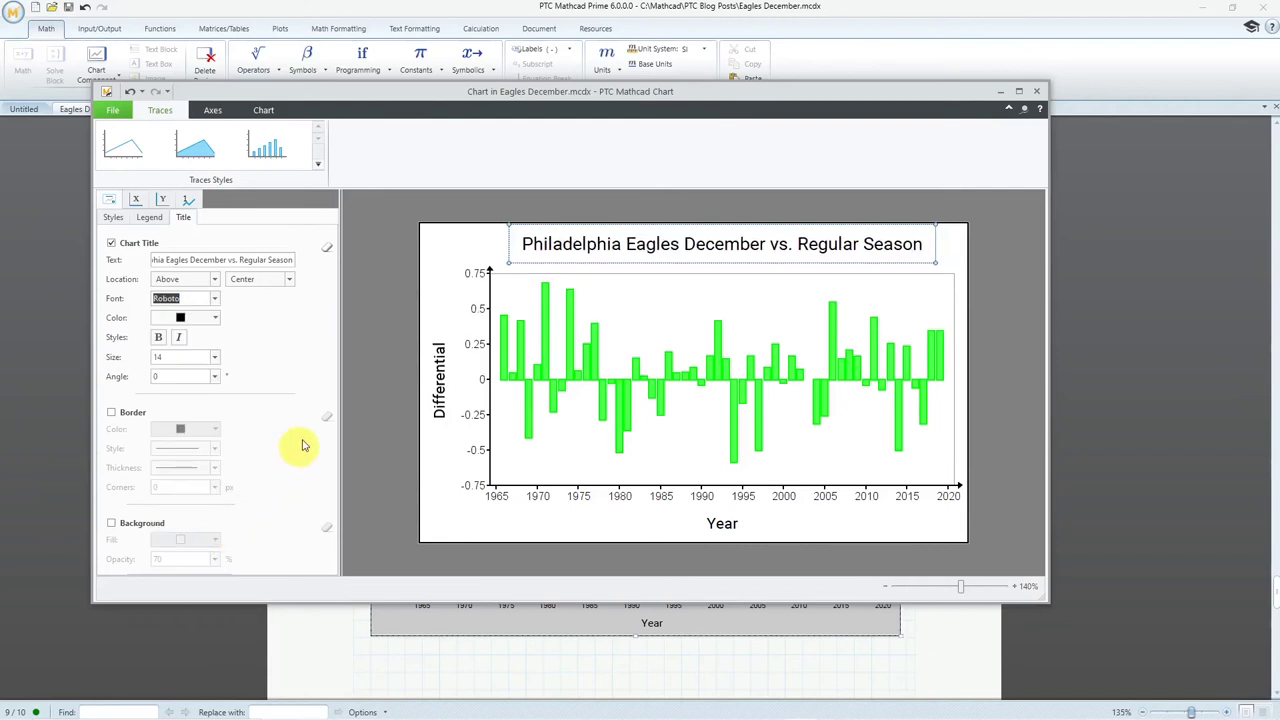
pyautogui.click(214, 357)
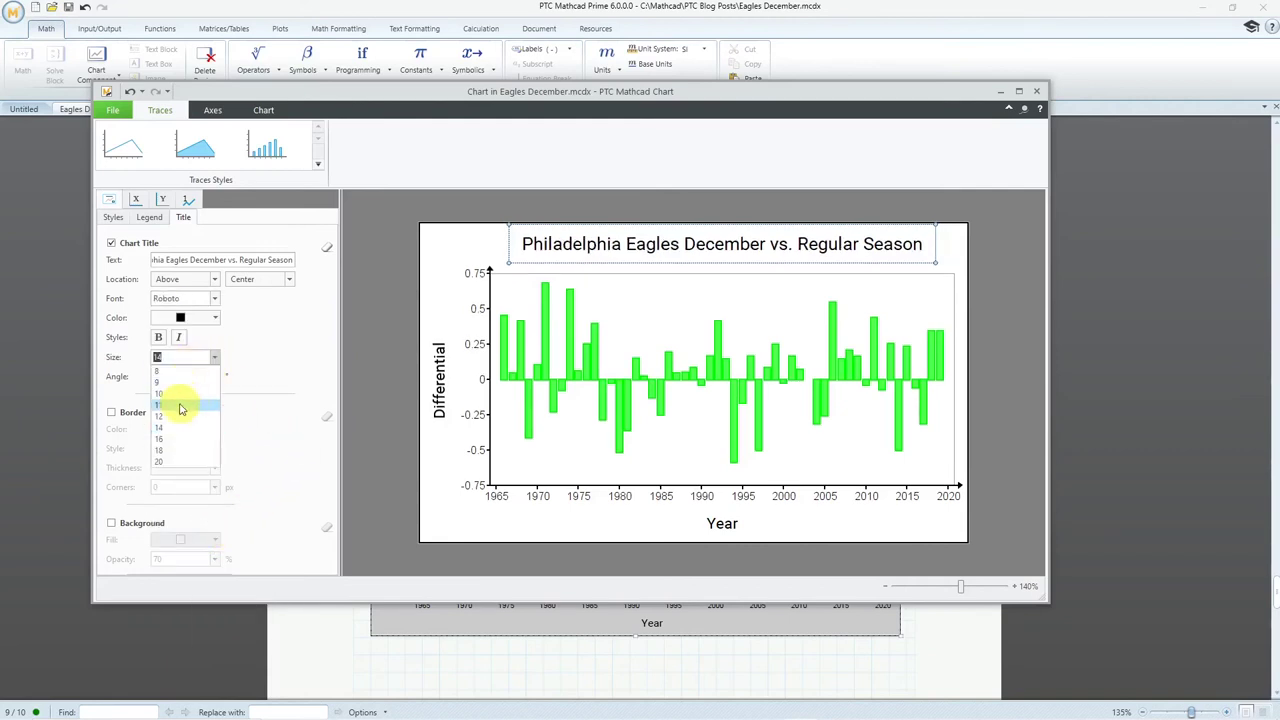
pyautogui.click(171, 449)
pyautogui.click(159, 337)
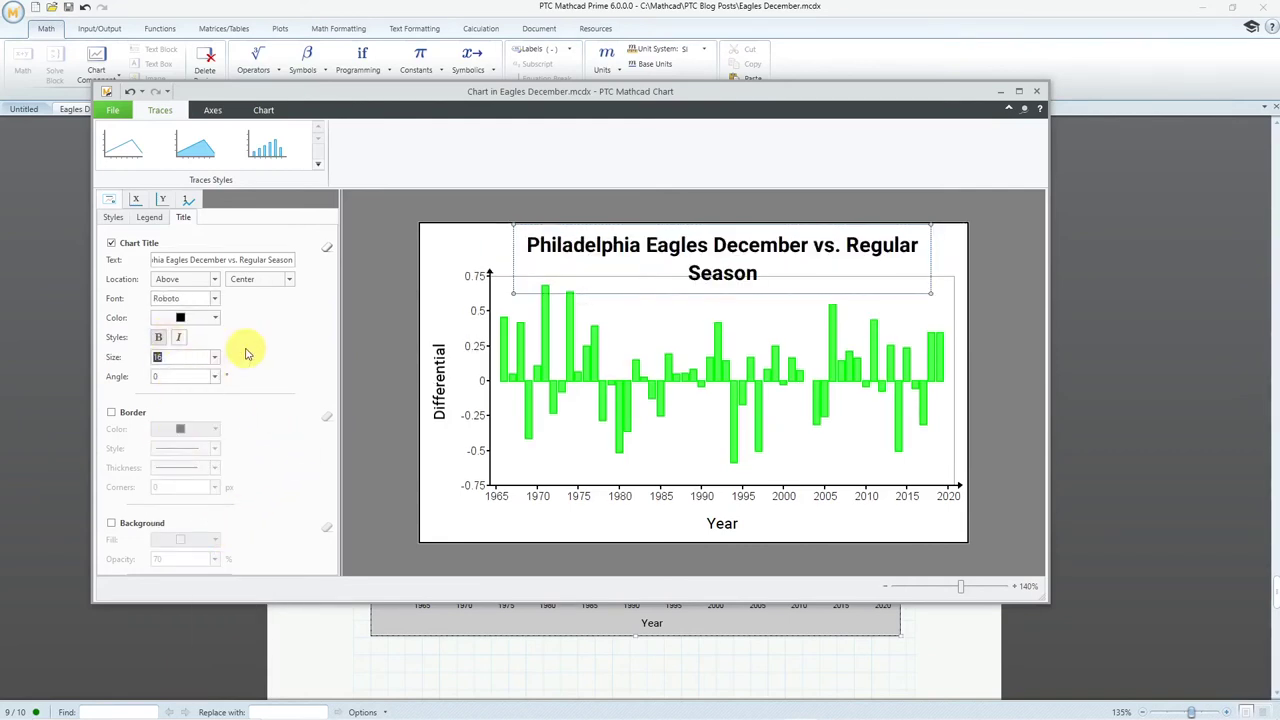
pyautogui.click(216, 358)
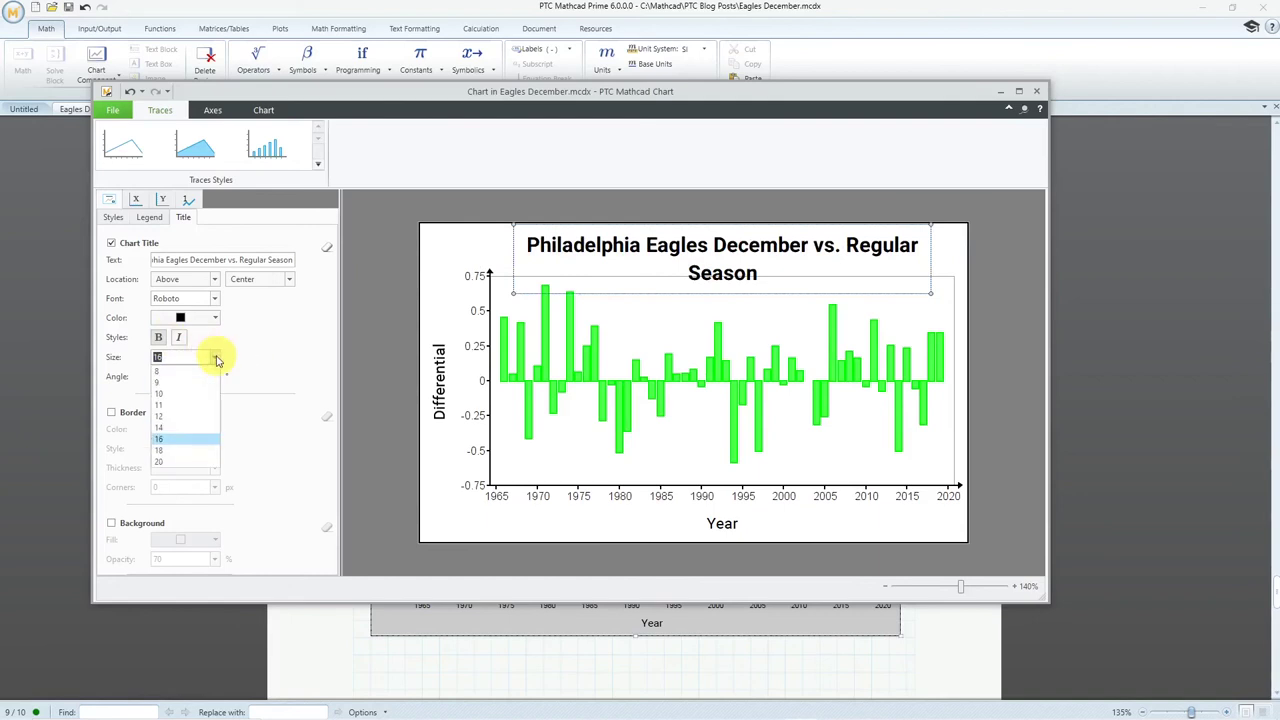
pyautogui.click(185, 438)
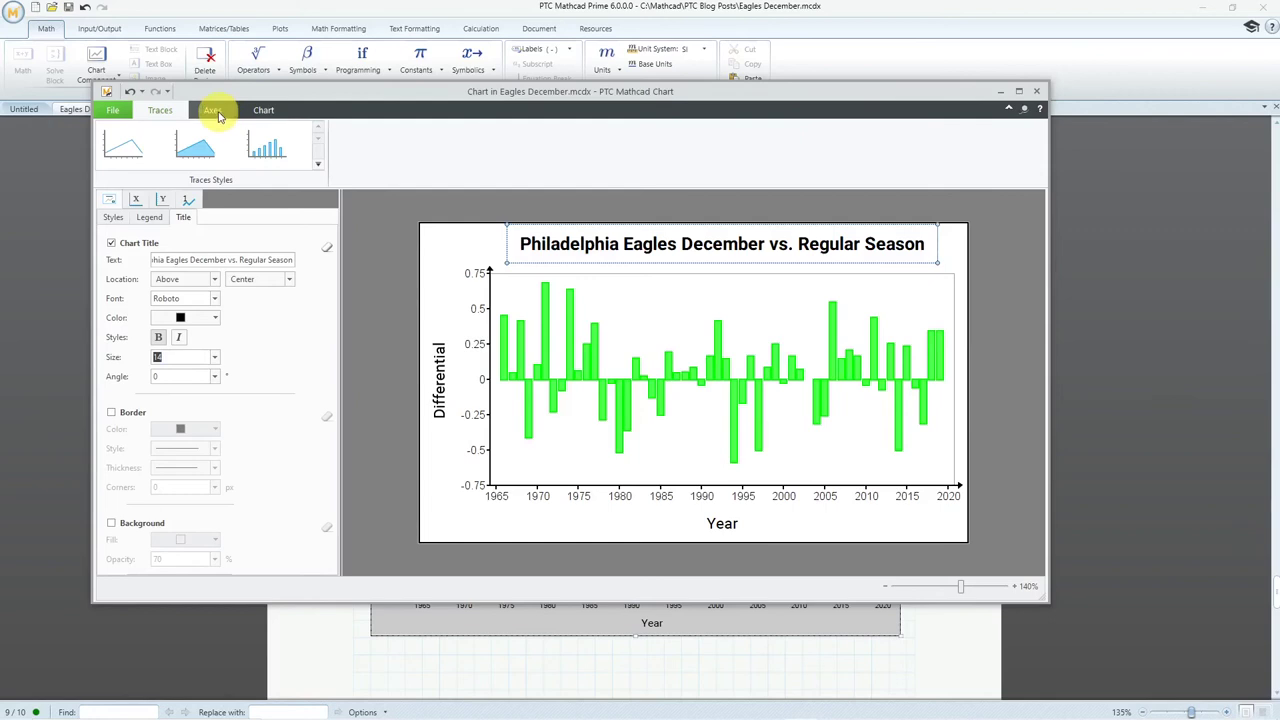
# Preview the full-grid option among the chart's axis styles.
pyautogui.click(213, 110)
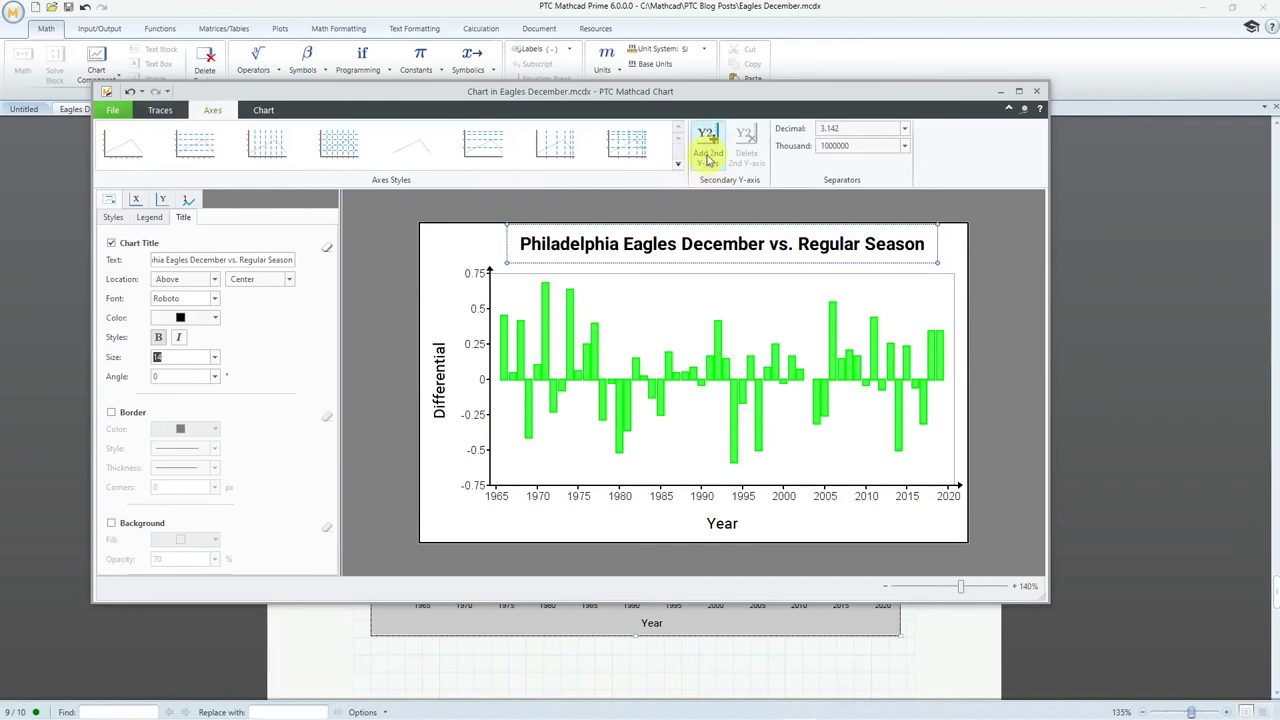
pyautogui.click(340, 145)
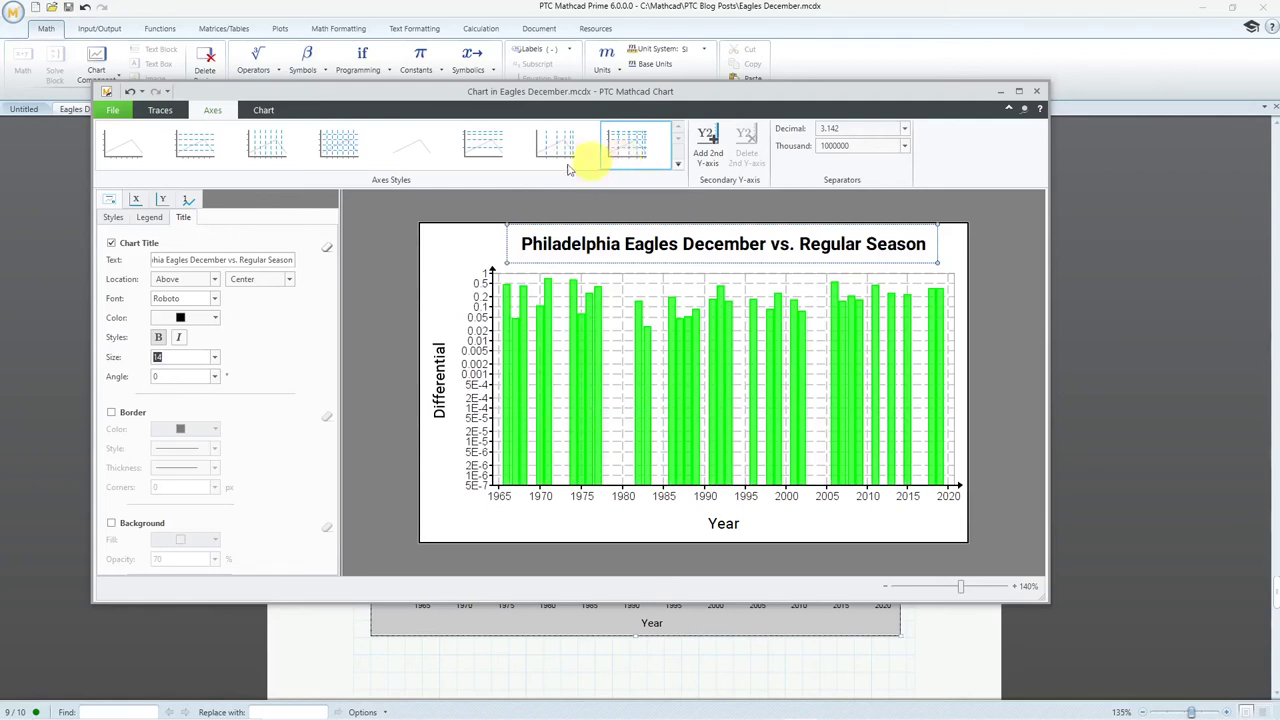
# Zoom the chart preview to 145% and enlarge the chart editing window.
pyautogui.click(266, 112)
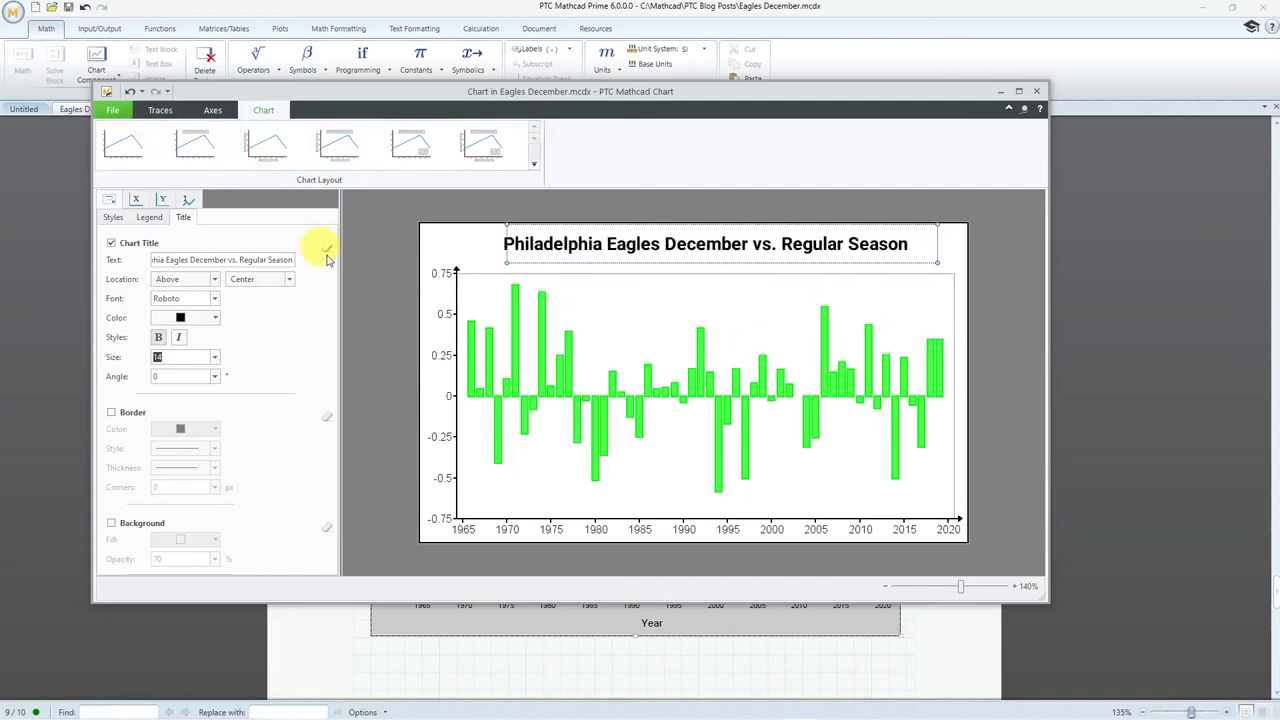
pyautogui.click(1015, 588)
pyautogui.click(1016, 588)
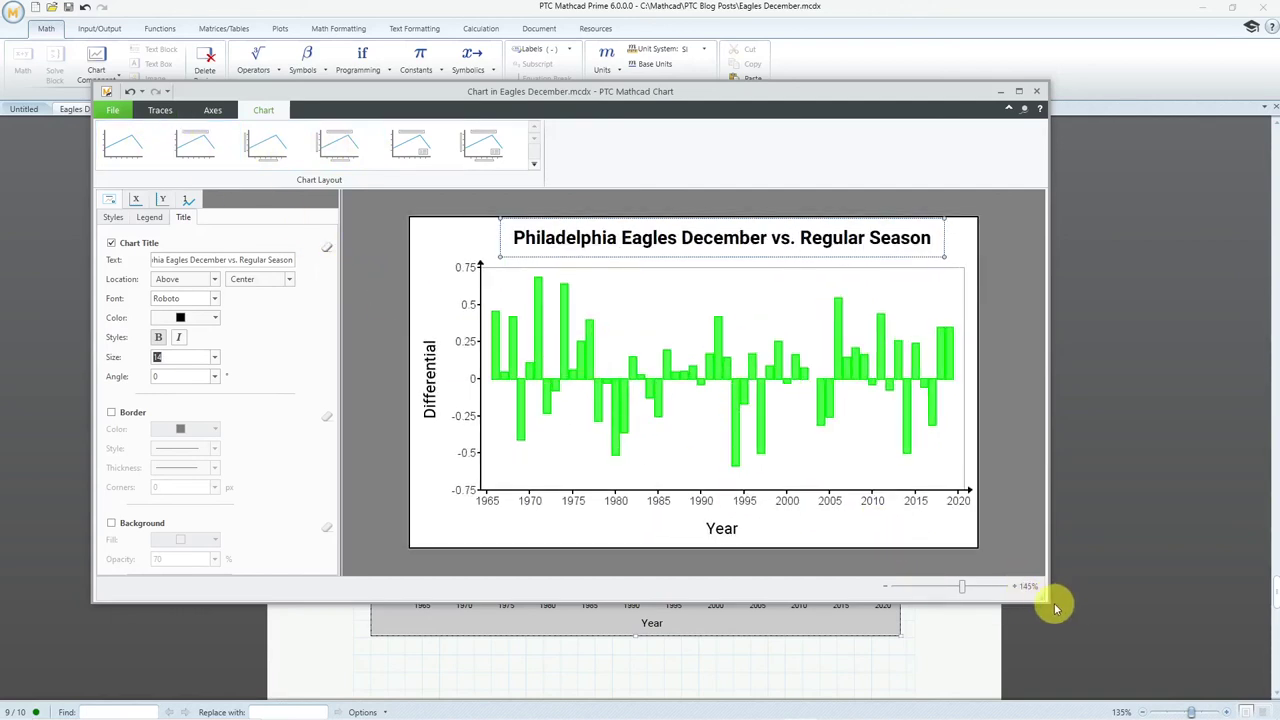
pyautogui.moveTo(1095, 632); pyautogui.dragTo(1105, 637)
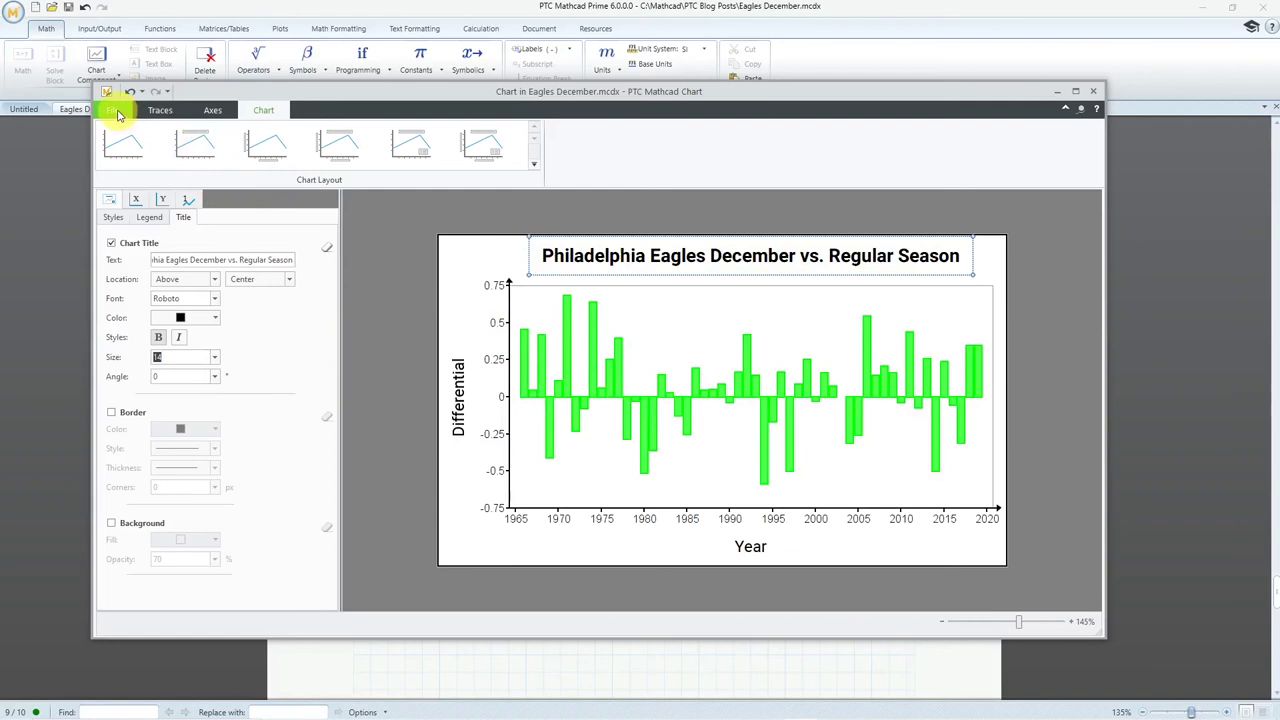
pyautogui.click(114, 110)
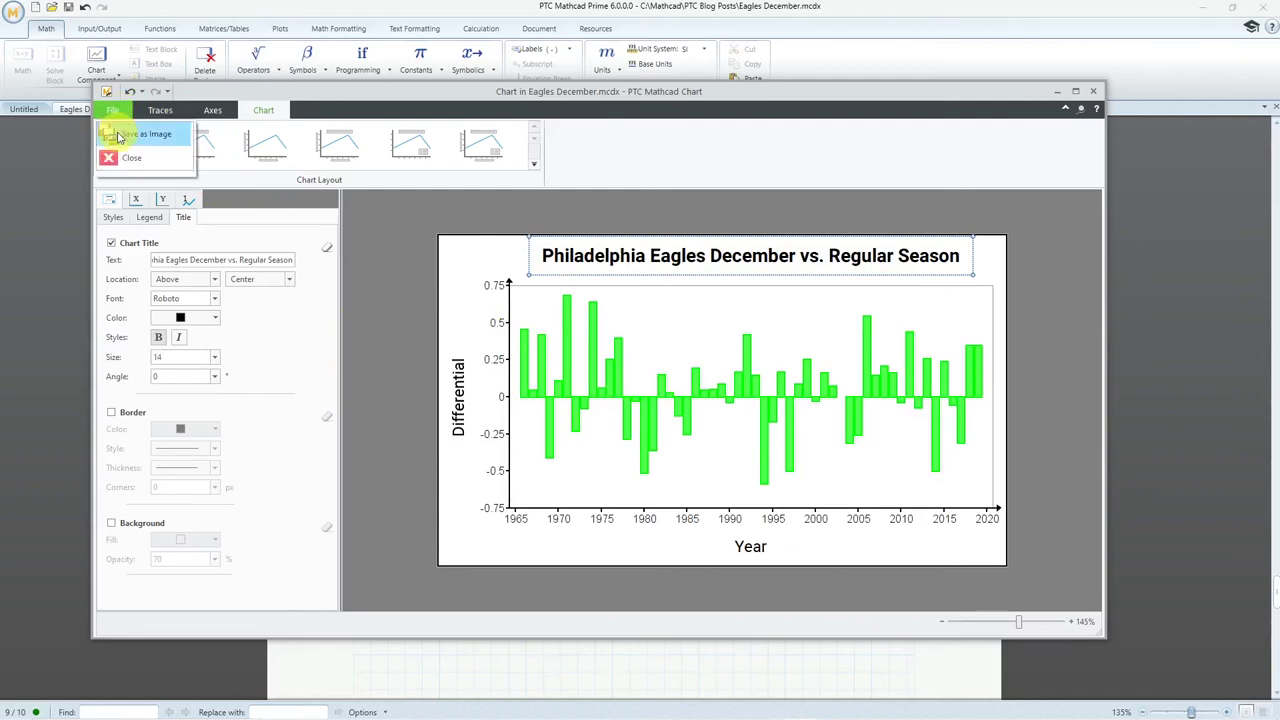
pyautogui.click(120, 137)
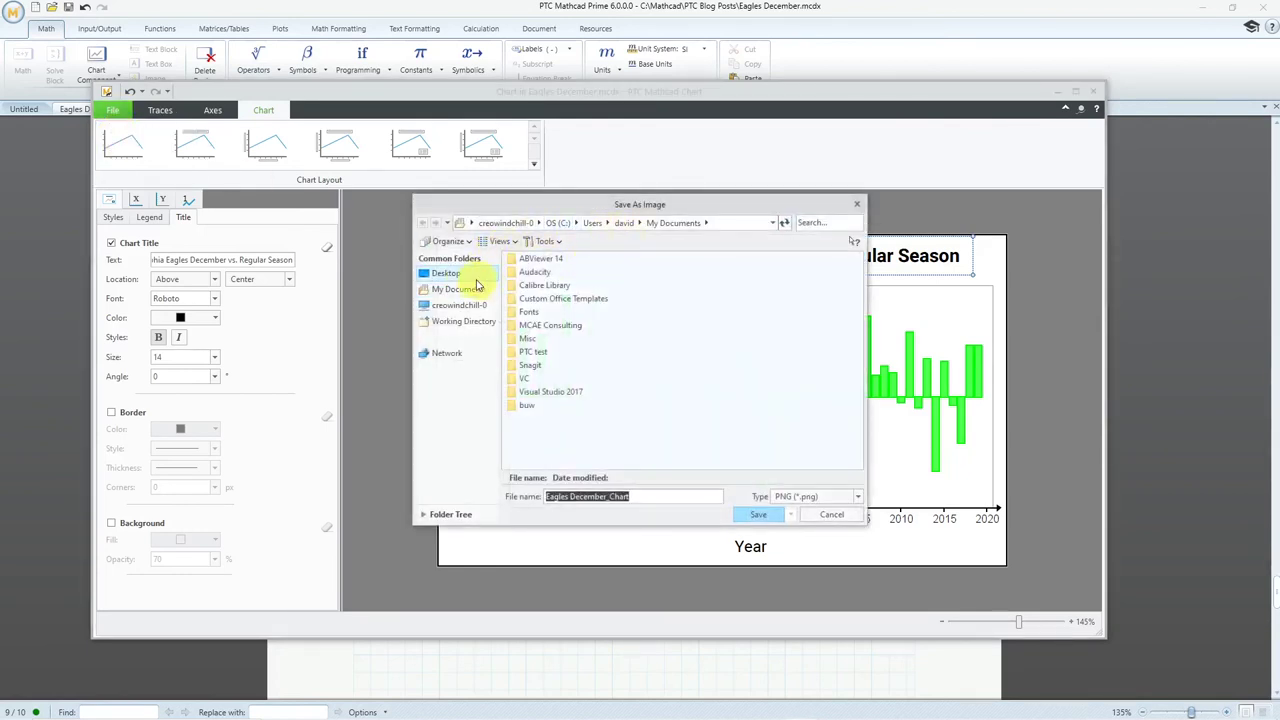
pyautogui.click(446, 273)
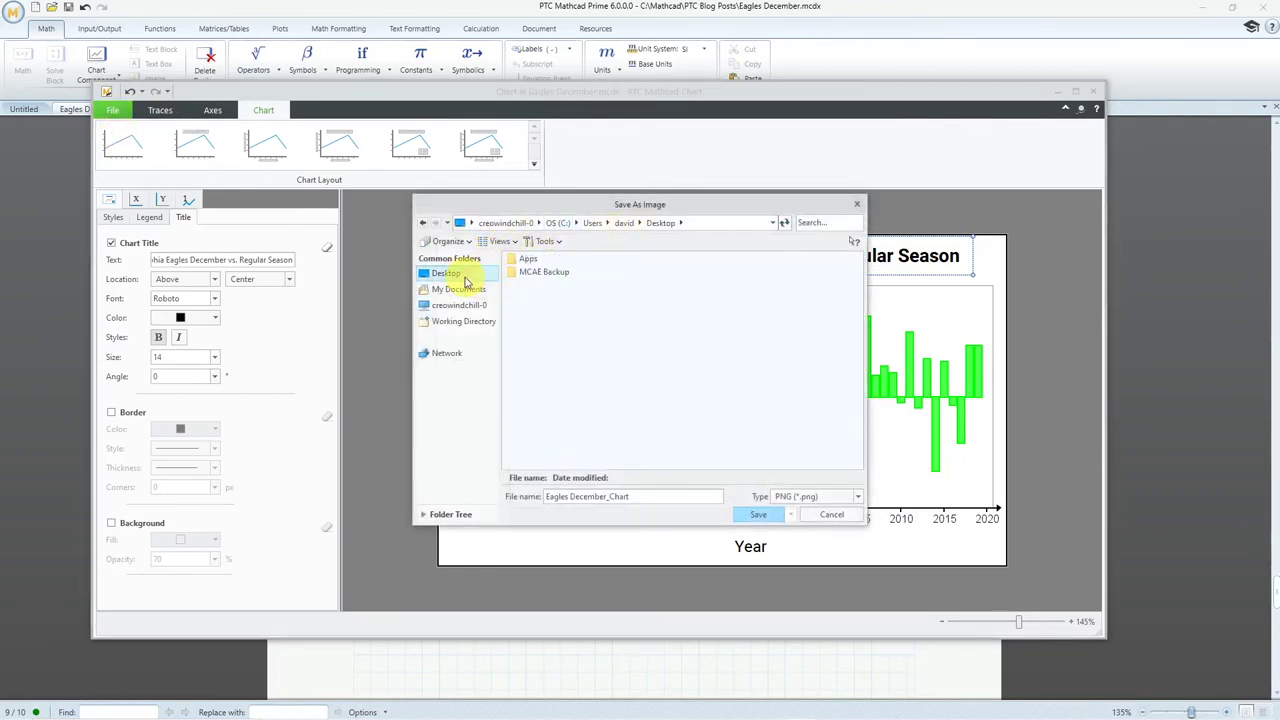
pyautogui.click(824, 502)
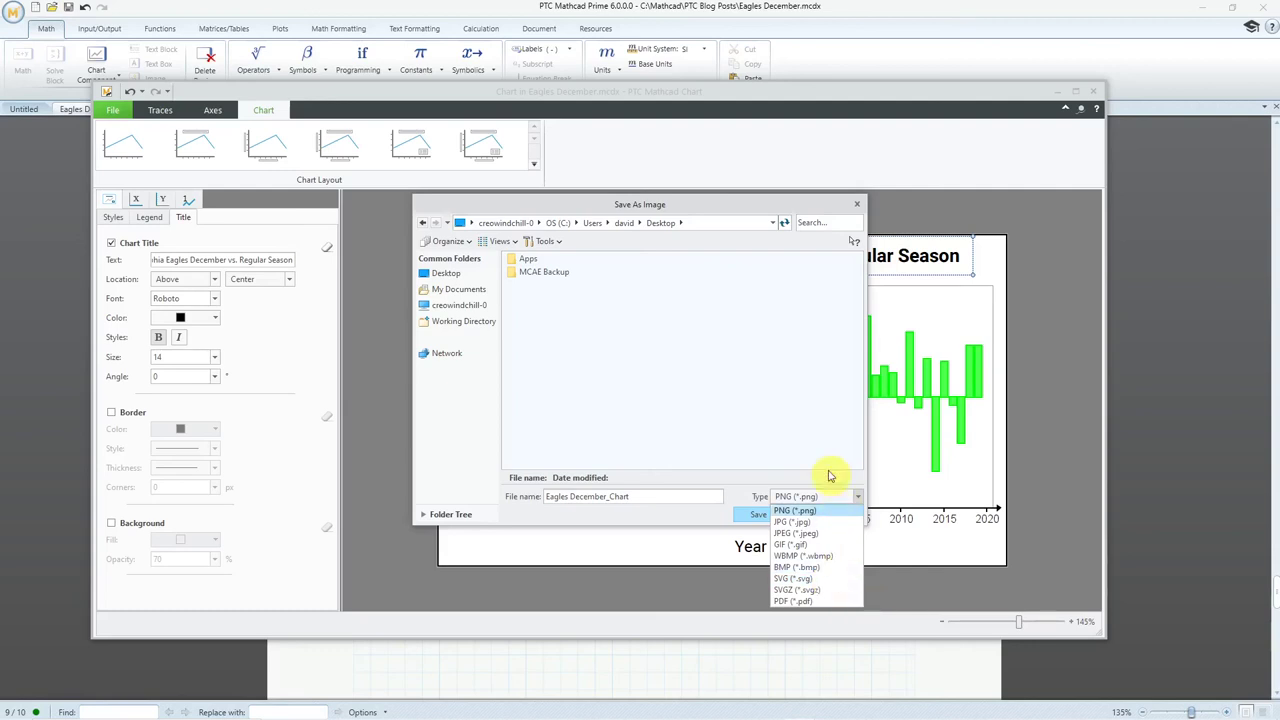
pyautogui.click(664, 520)
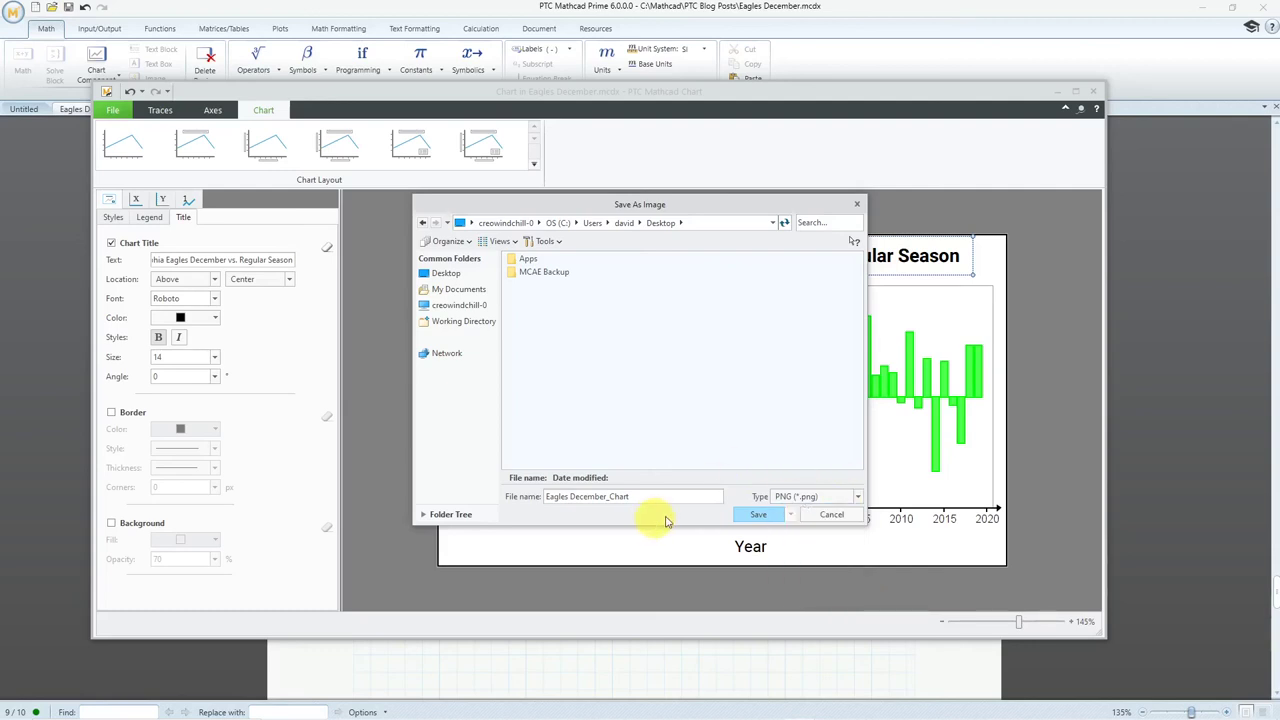
pyautogui.click(832, 516)
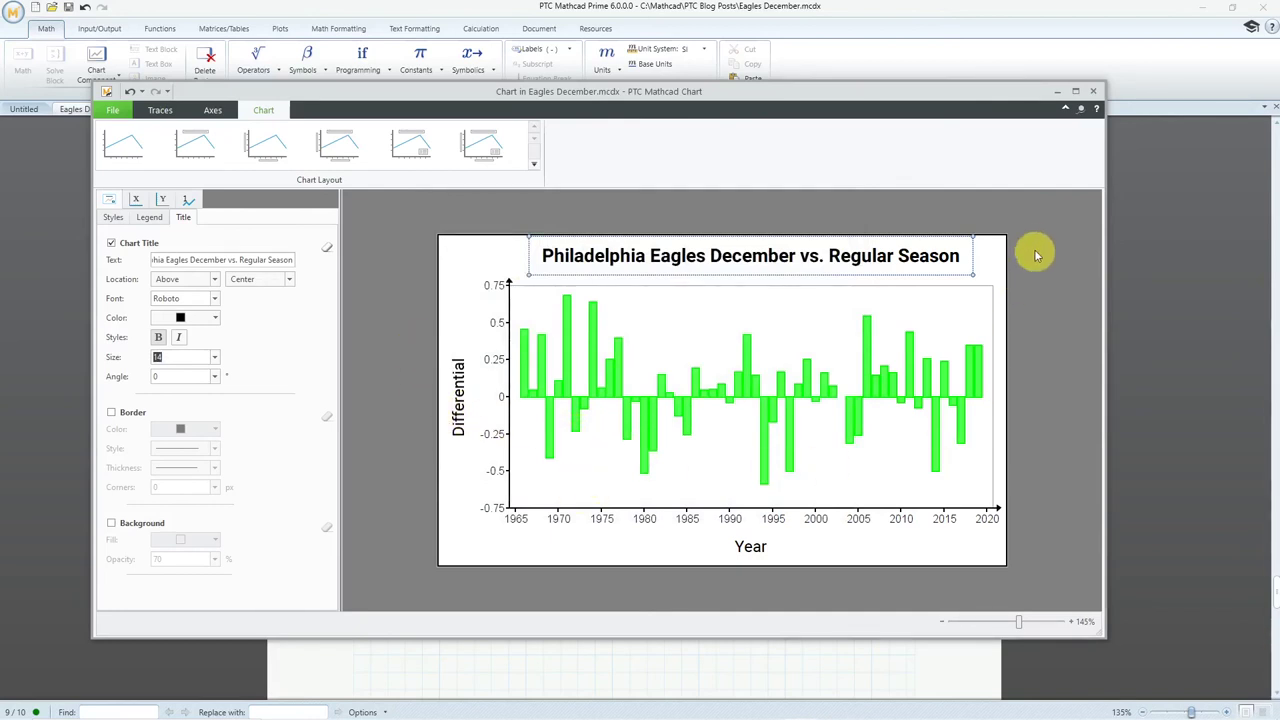
# Close the chart editor, then collapse the chart's X and Y inputs area.
pyautogui.click(1092, 92)
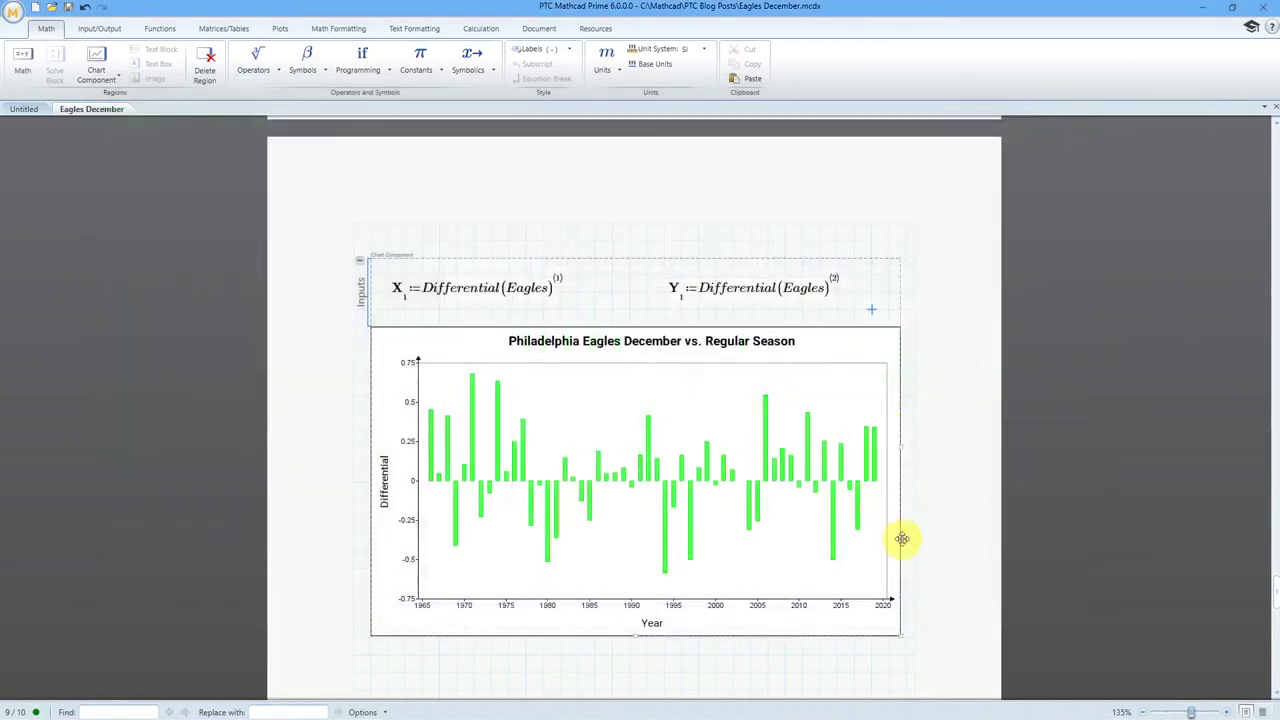
pyautogui.click(821, 657)
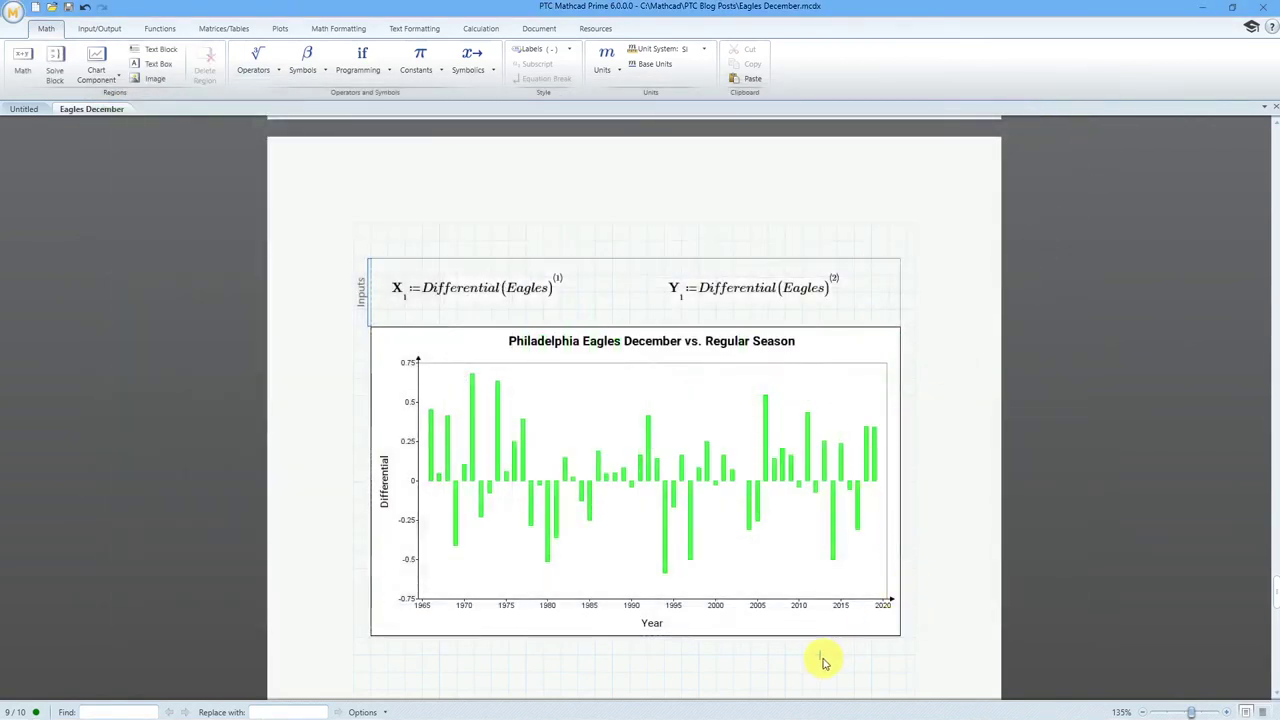
pyautogui.click(503, 265)
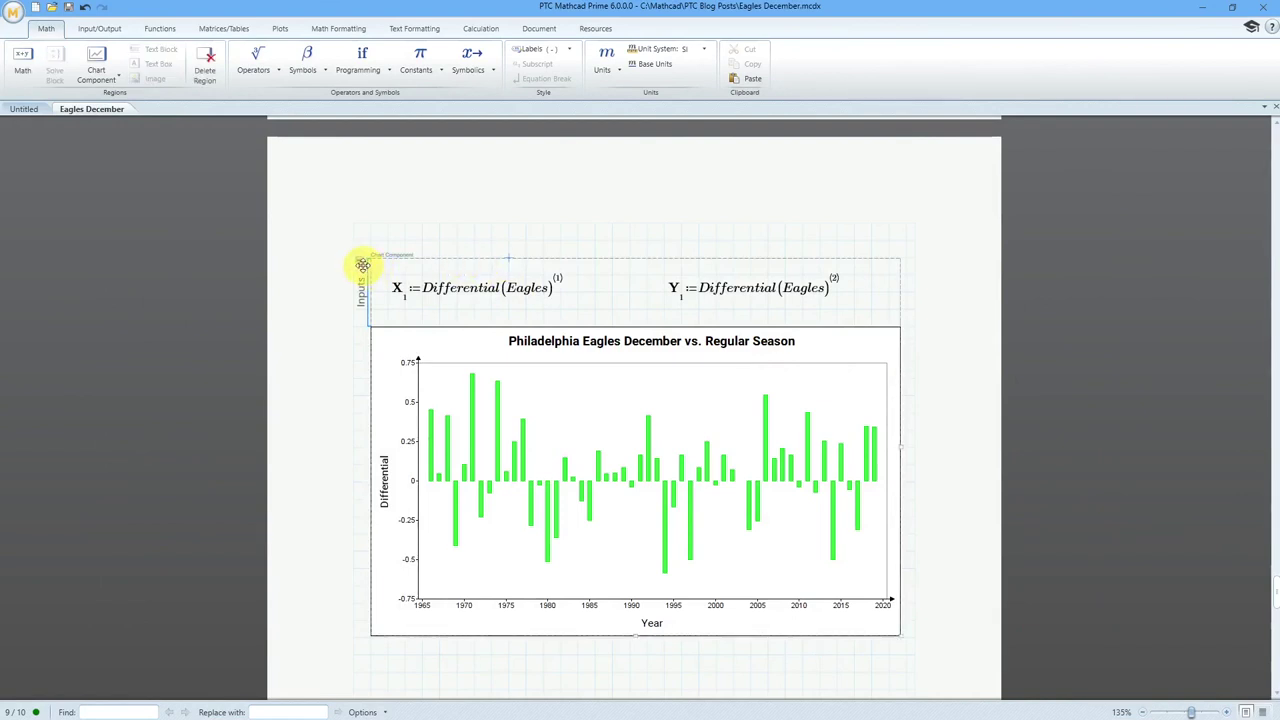
pyautogui.click(361, 264)
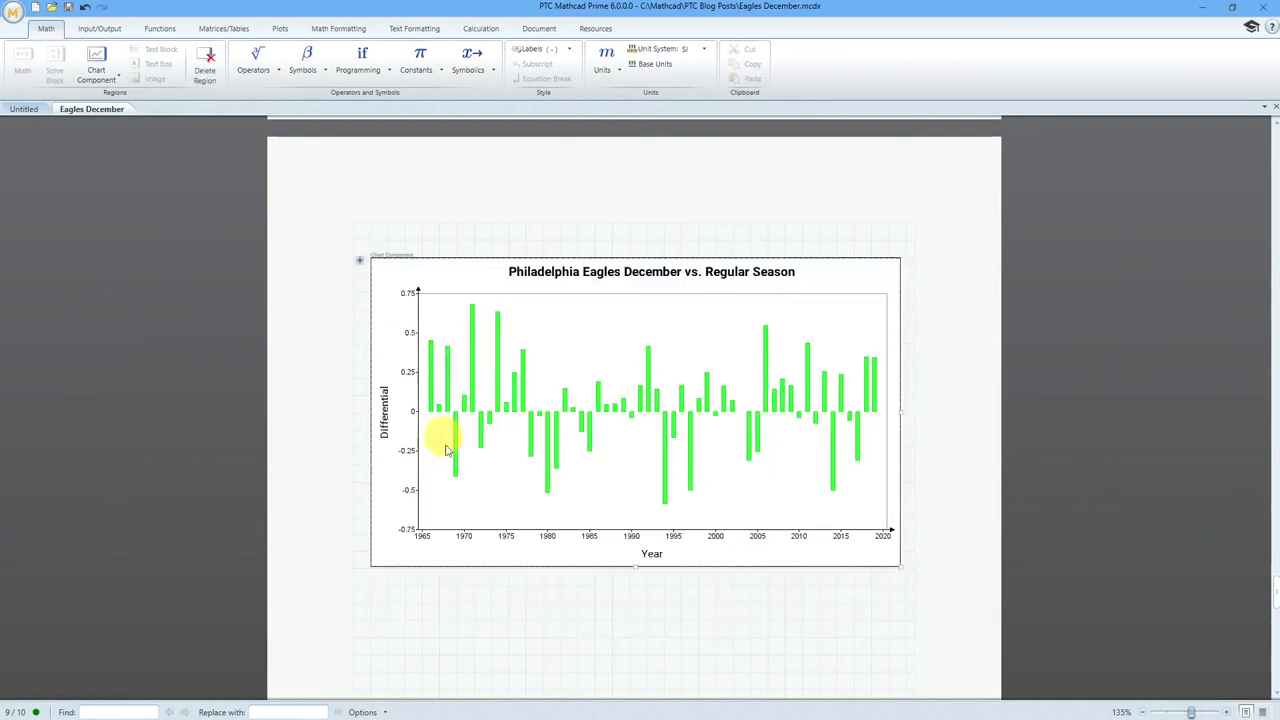
pyautogui.click(578, 605)
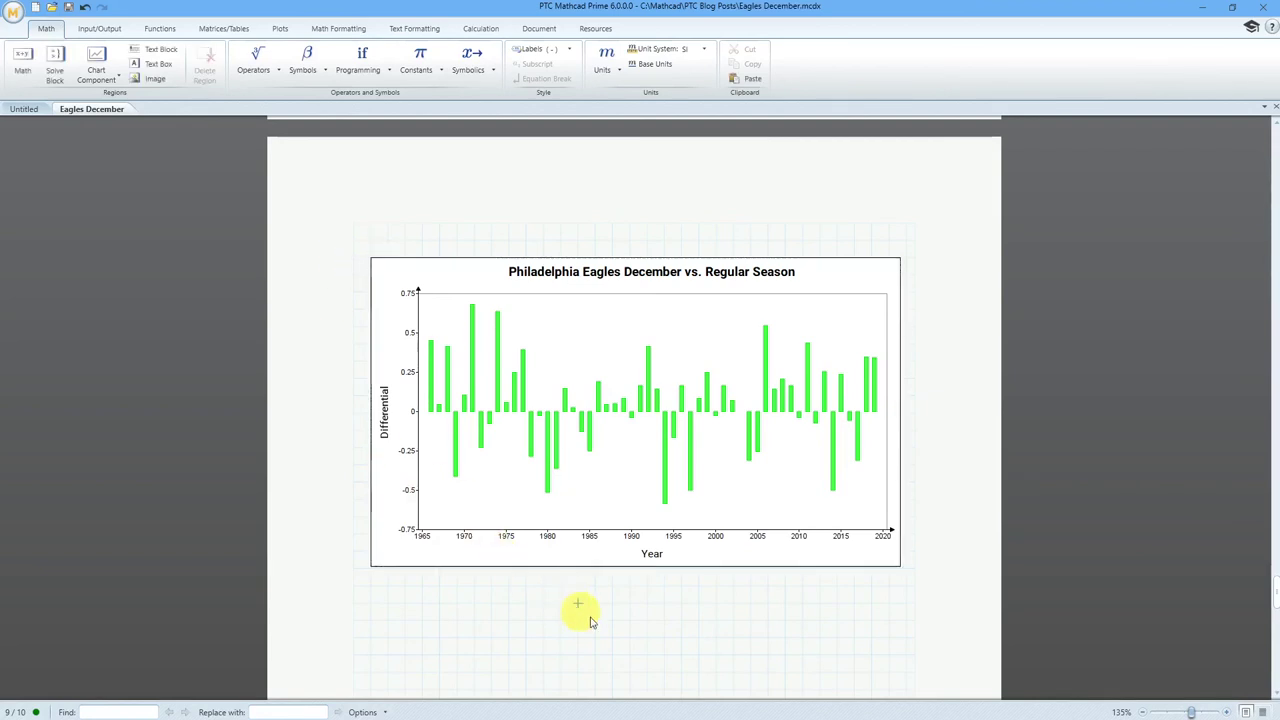
# In Creo, re-run panic_mode and select measure1 with the panic_mode result set.
pyautogui.click(1204, 14)
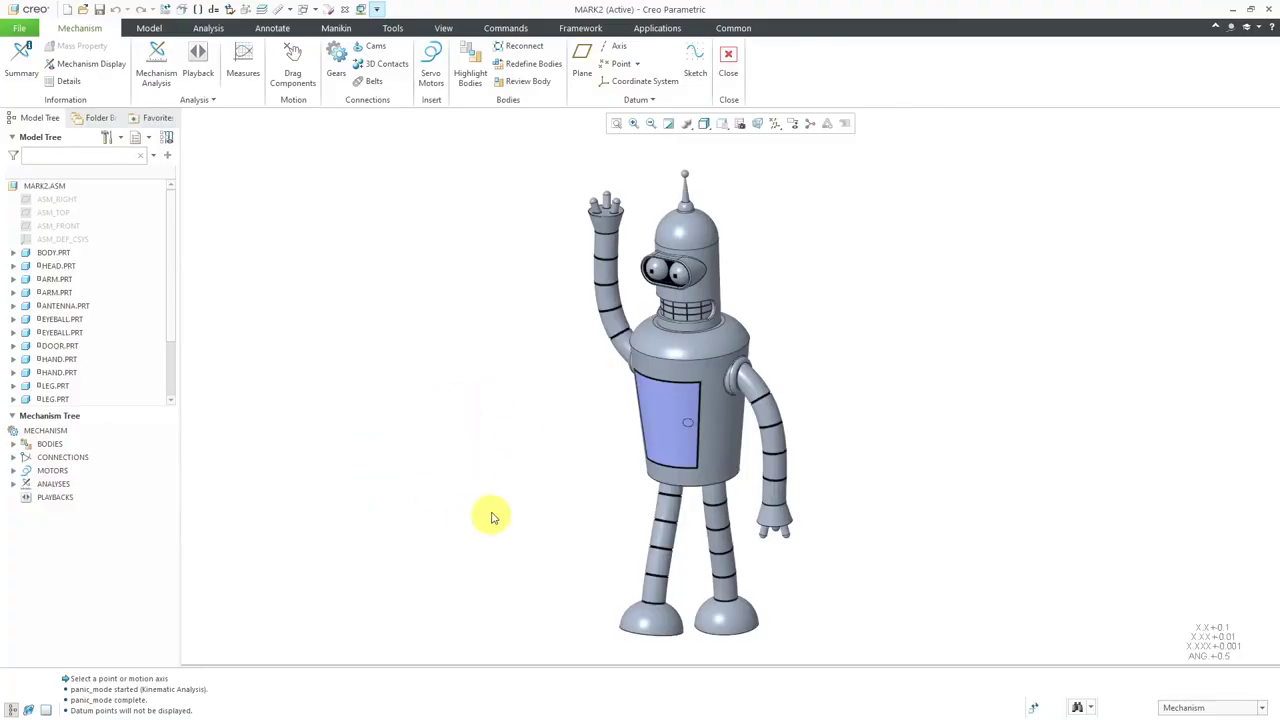
pyautogui.click(13, 484)
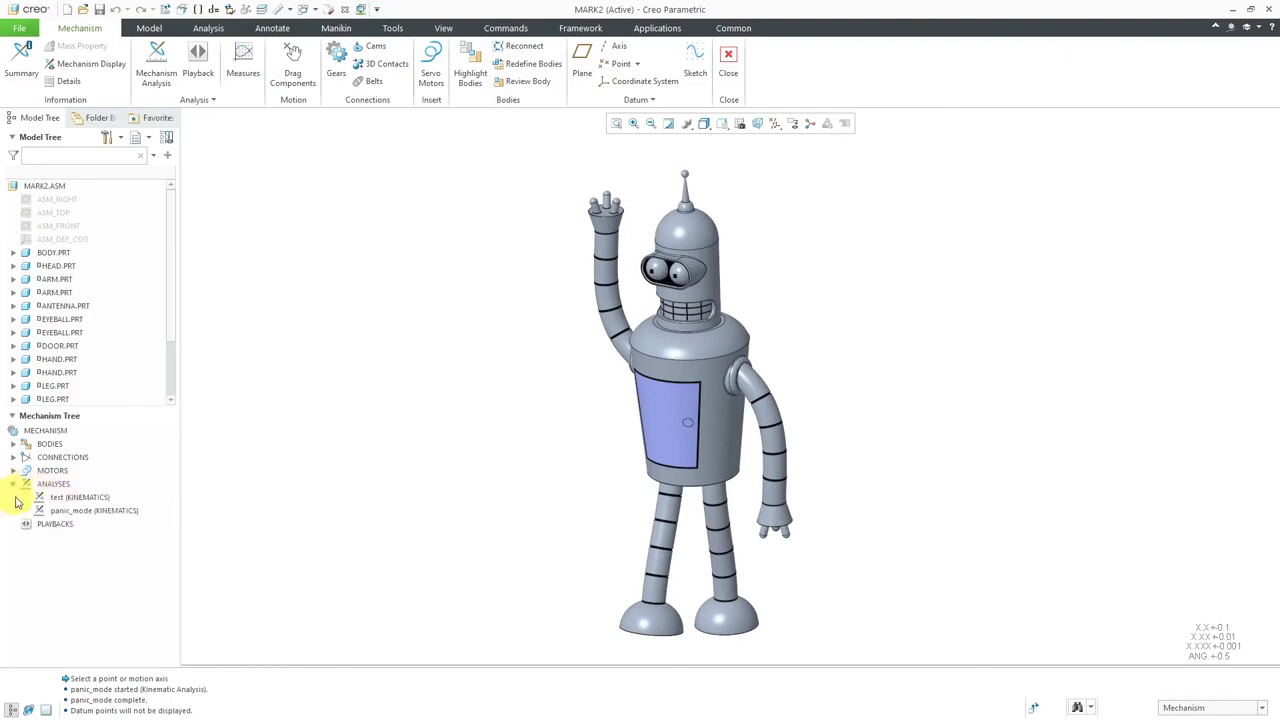
pyautogui.click(105, 511)
pyautogui.click(111, 475)
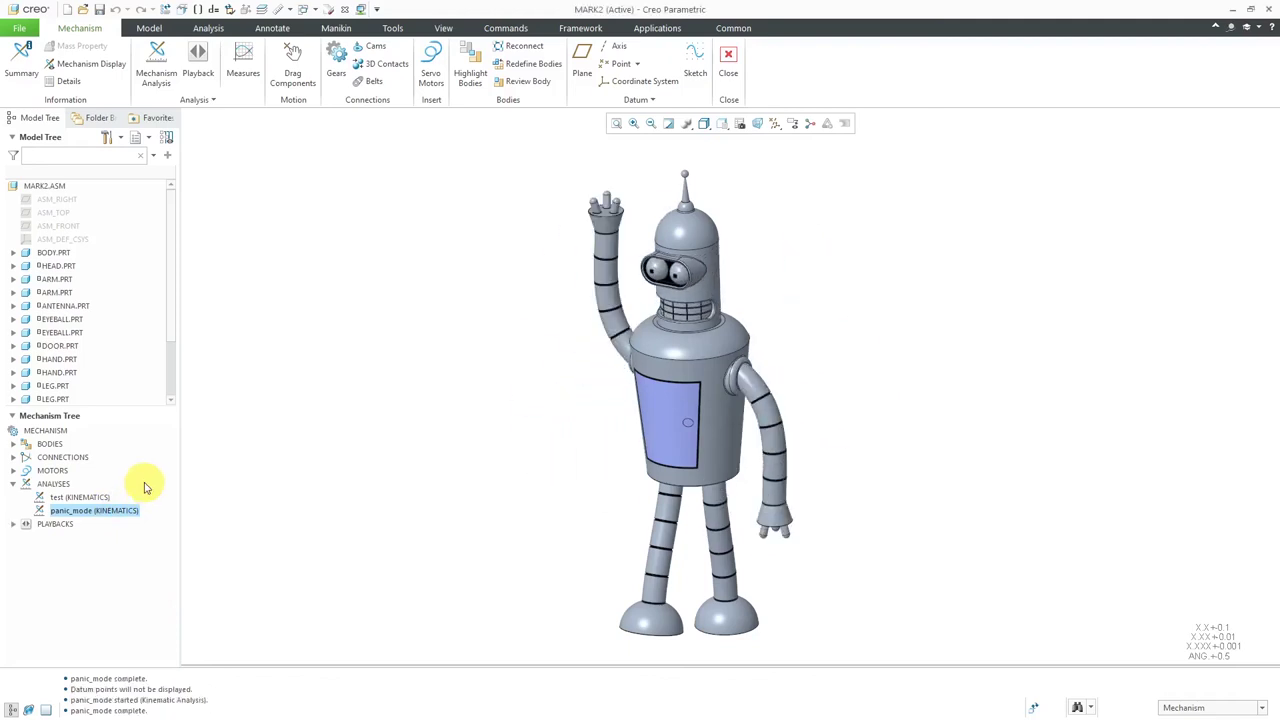
pyautogui.click(247, 78)
pyautogui.click(1137, 243)
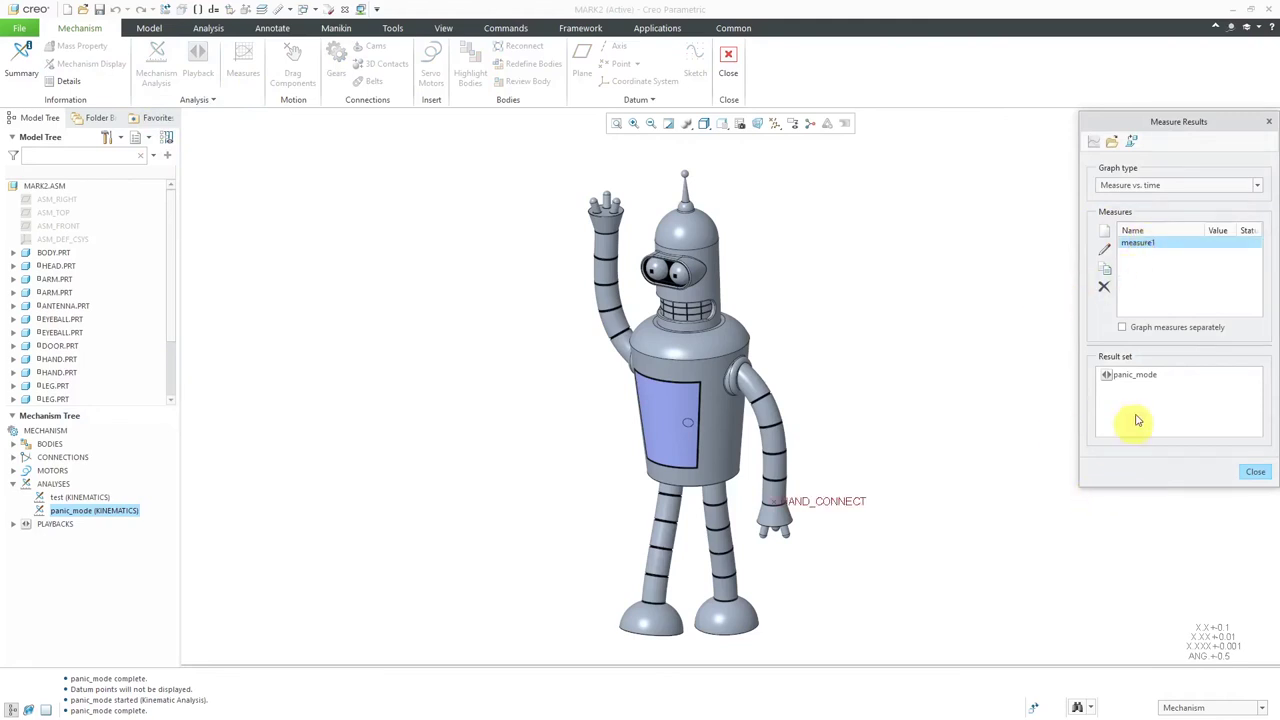
pyautogui.click(1146, 381)
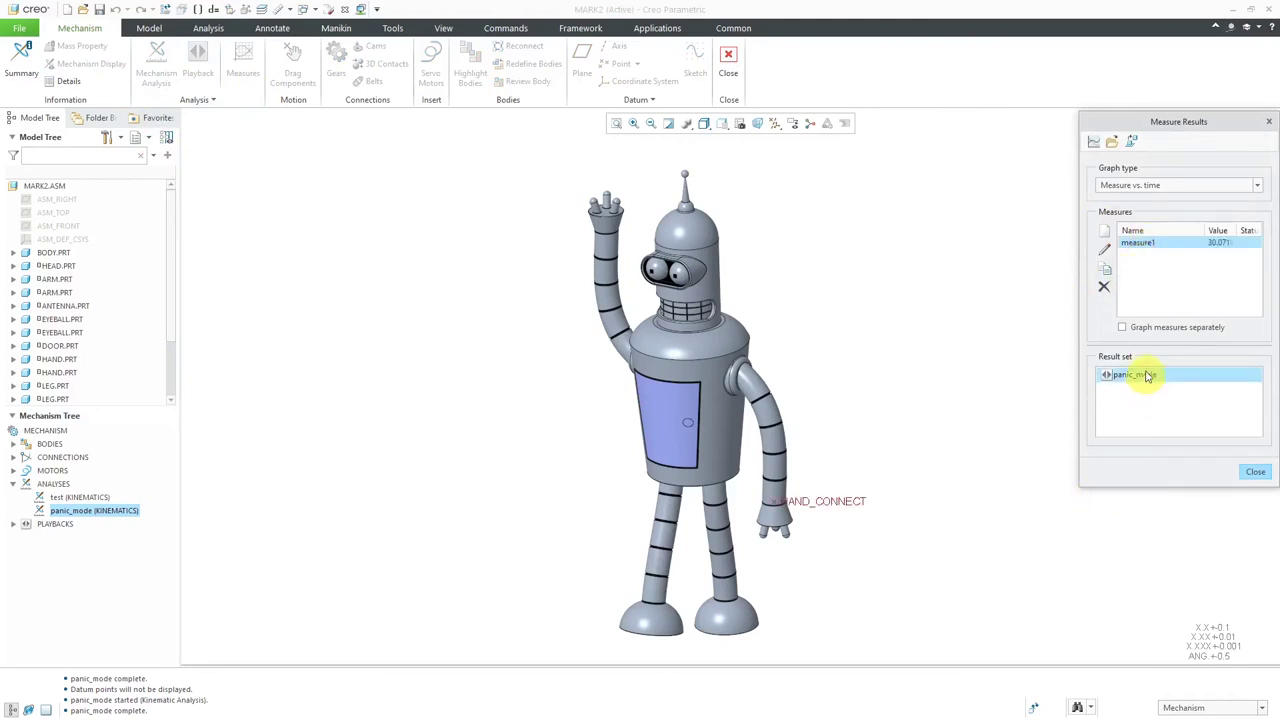
# Plot measure1 over time and move the Chart-Tool window toward the screen centre.
pyautogui.click(1097, 147)
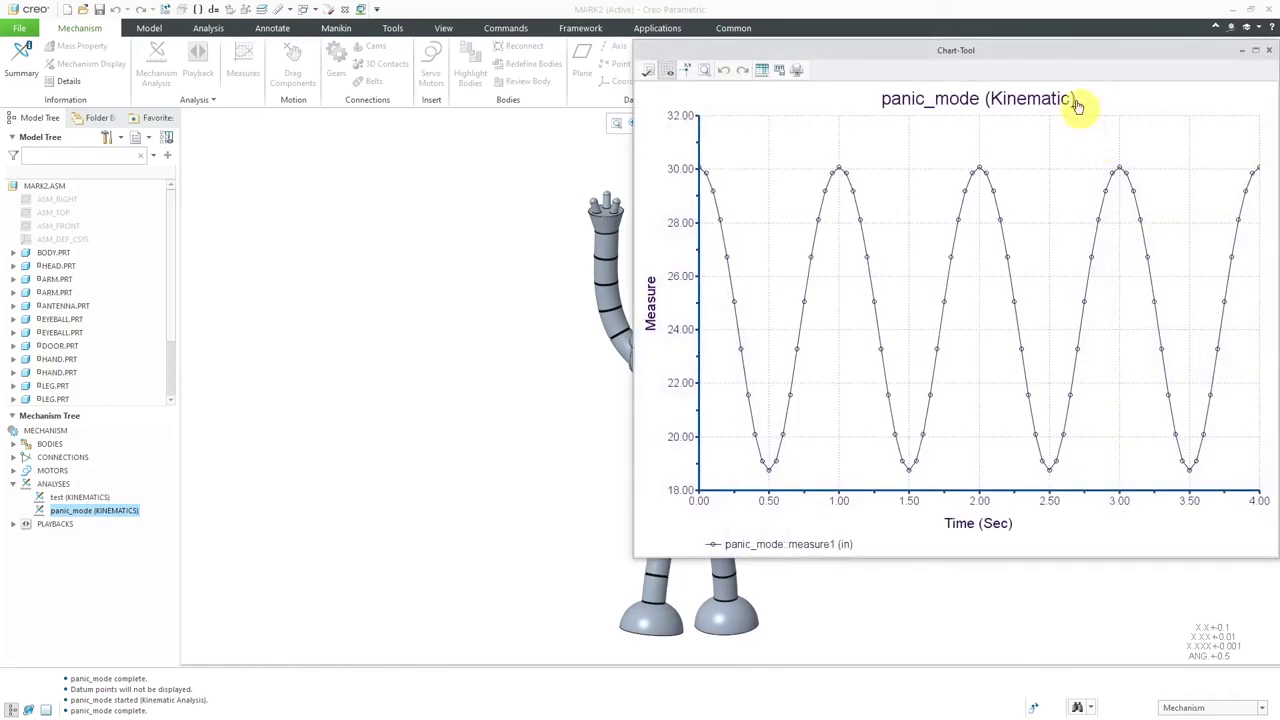
pyautogui.moveTo(1049, 57); pyautogui.dragTo(743, 120)
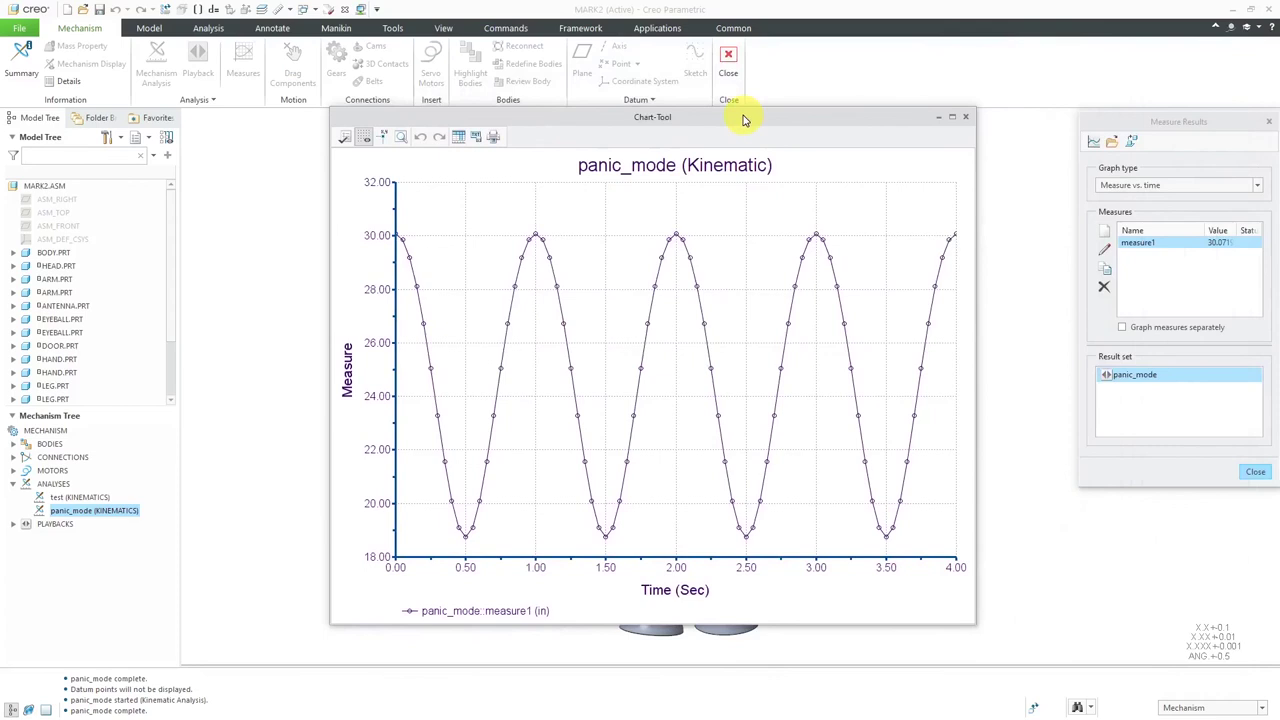
# Show the Chart-Tool formatting panel and browse its X-axis, curve line/symbol, and background settings.
pyautogui.click(344, 140)
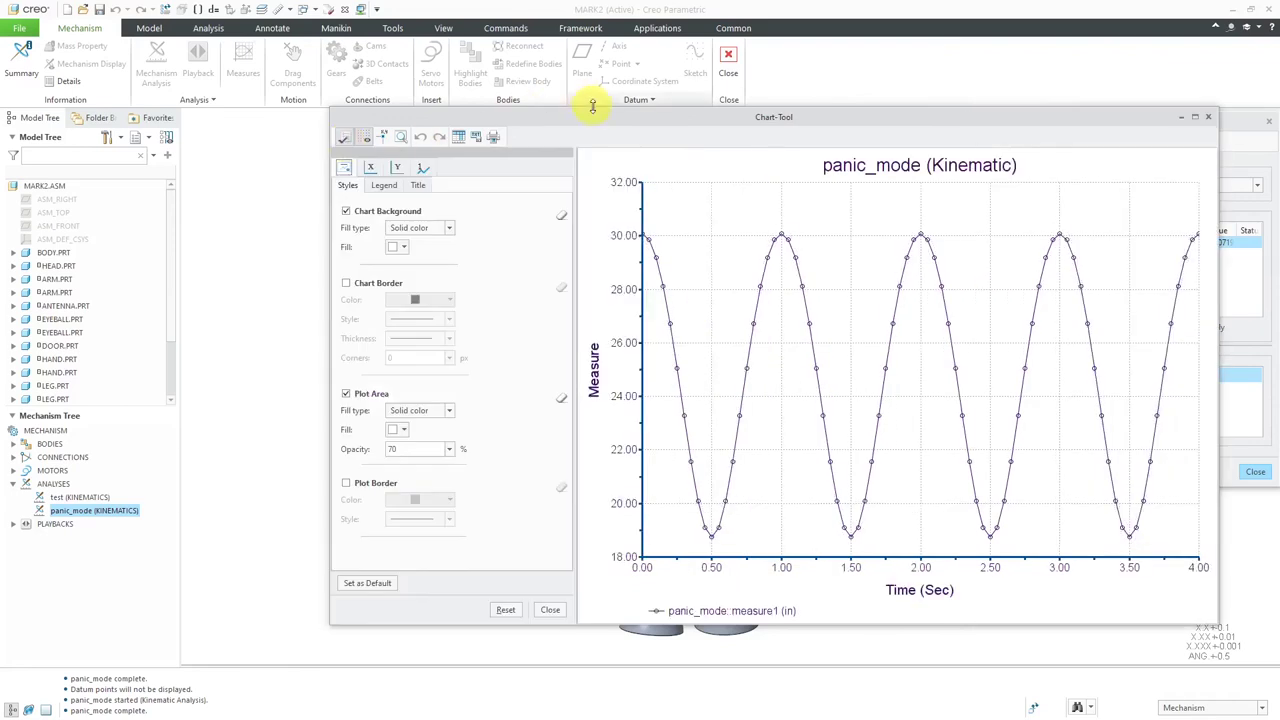
pyautogui.moveTo(600, 121); pyautogui.dragTo(407, 114)
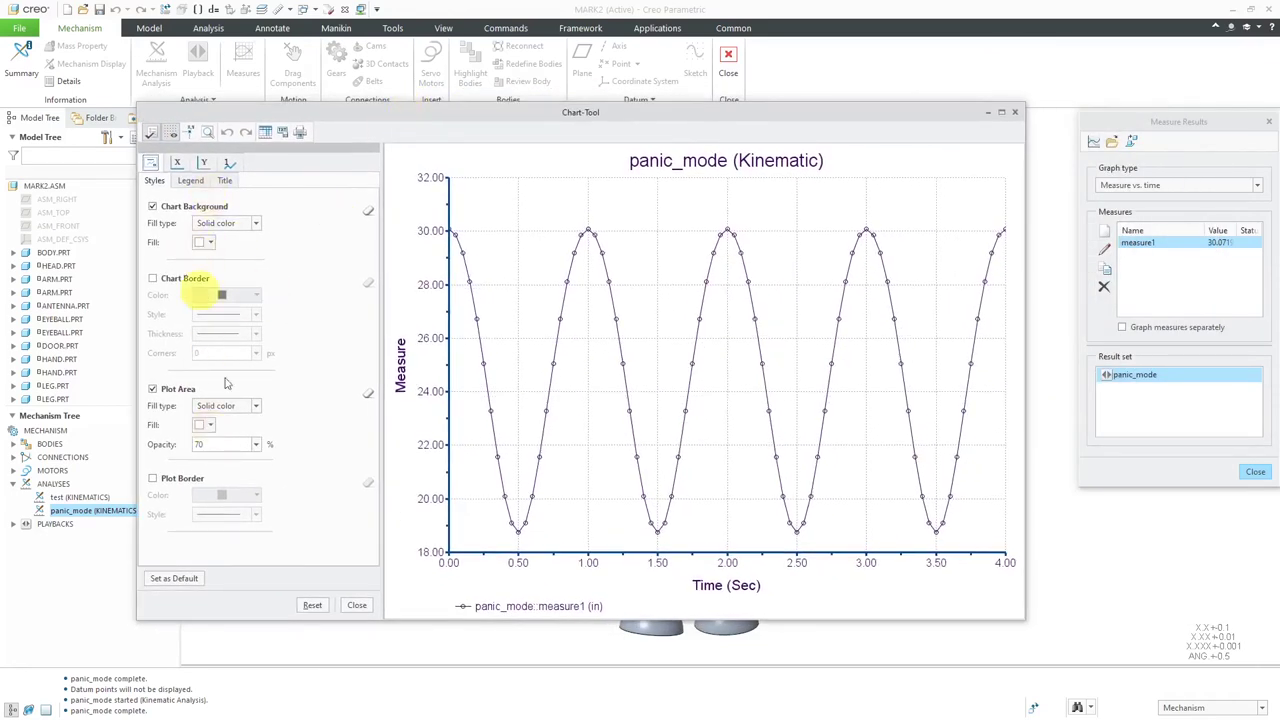
pyautogui.click(180, 166)
pyautogui.click(229, 165)
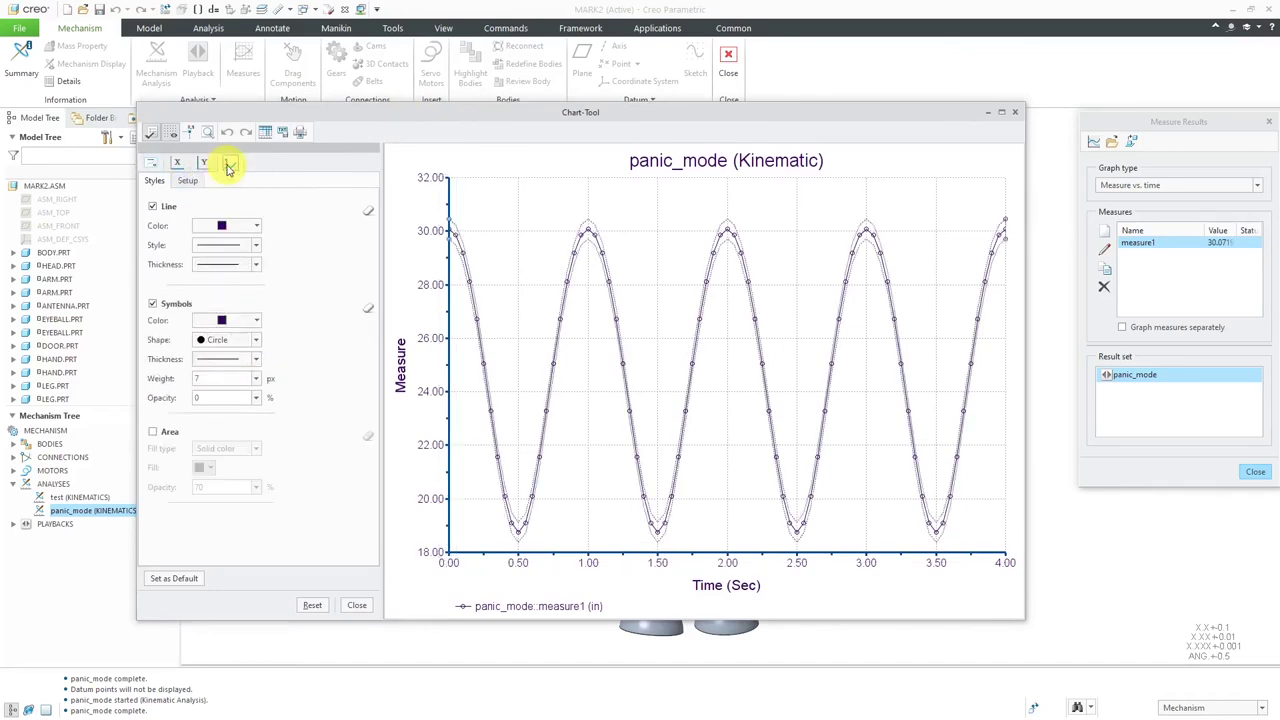
pyautogui.click(155, 166)
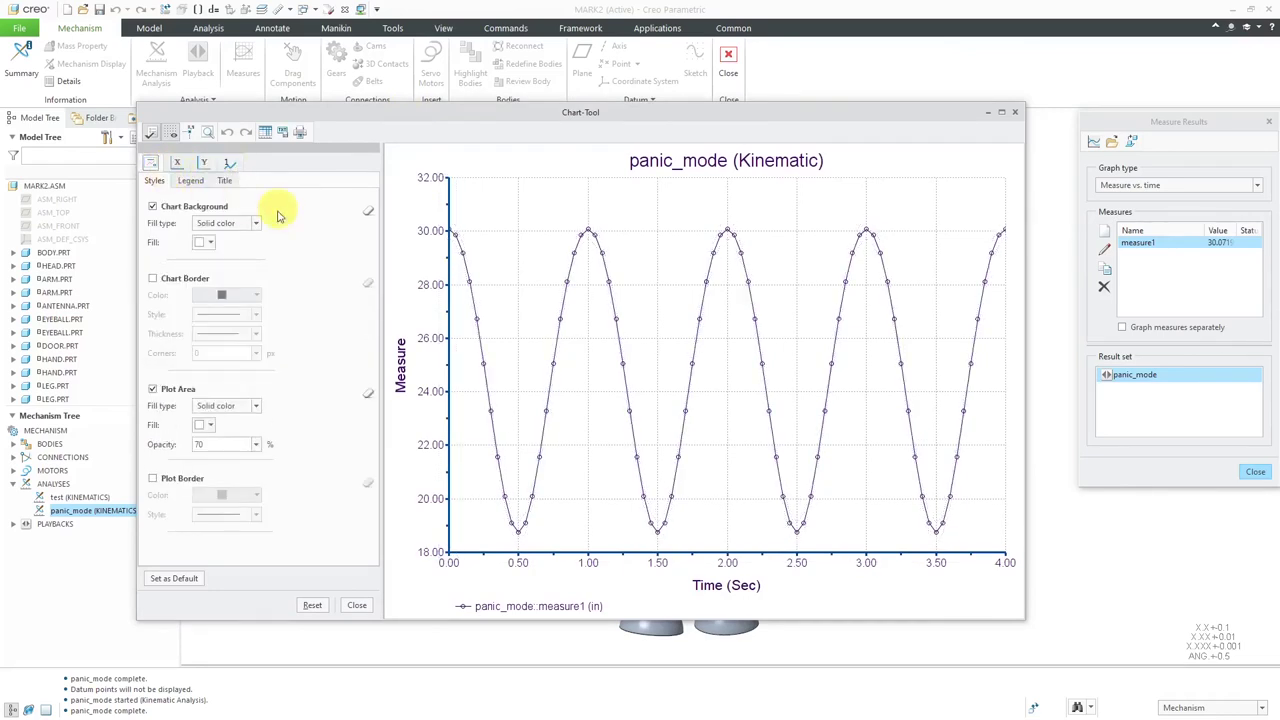